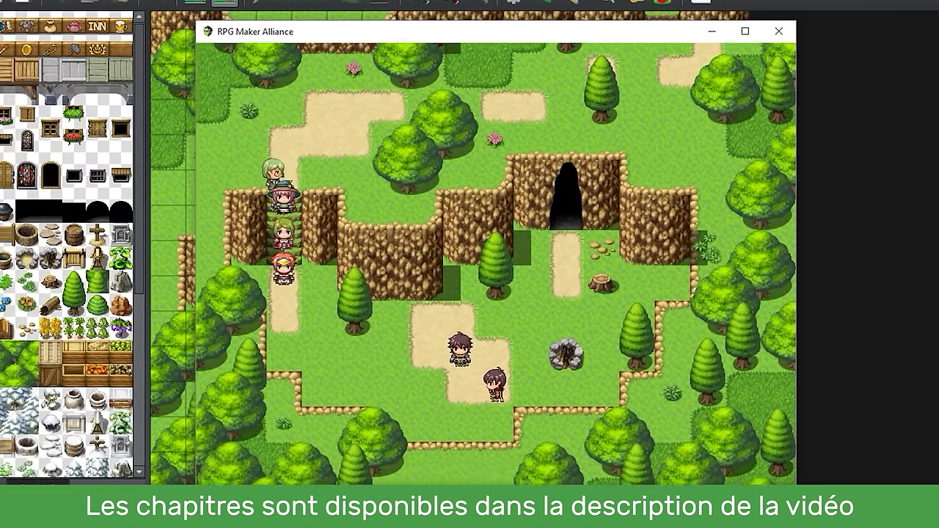
Step: Start the battle with the two characters in the clearing and choose Combattre, then Attaque for the party's first members
key(Return)
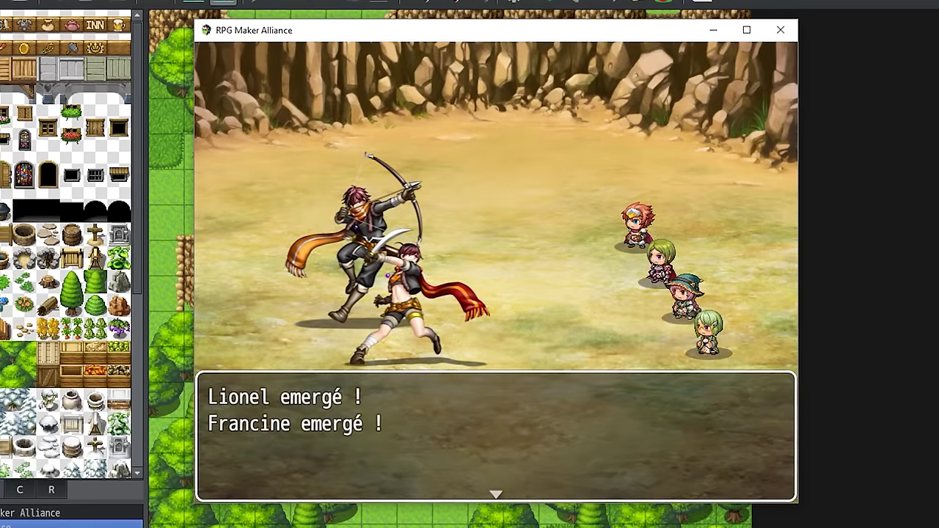
key(Return)
key(Return)
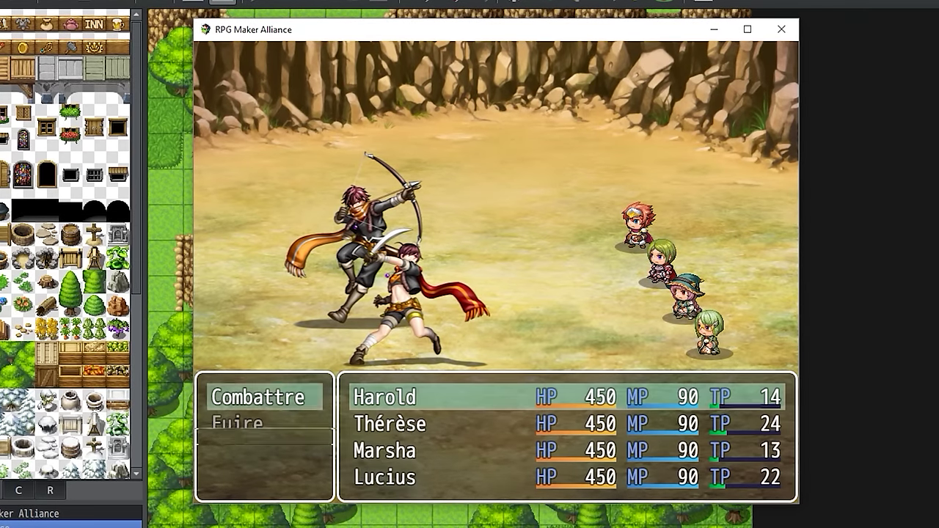
key(Return)
key(Return)
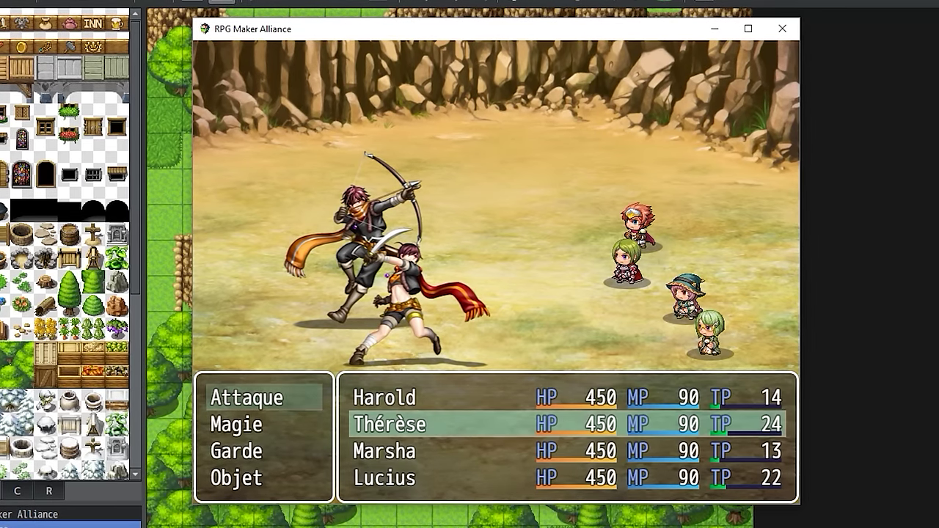
key(Return)
key(Return)
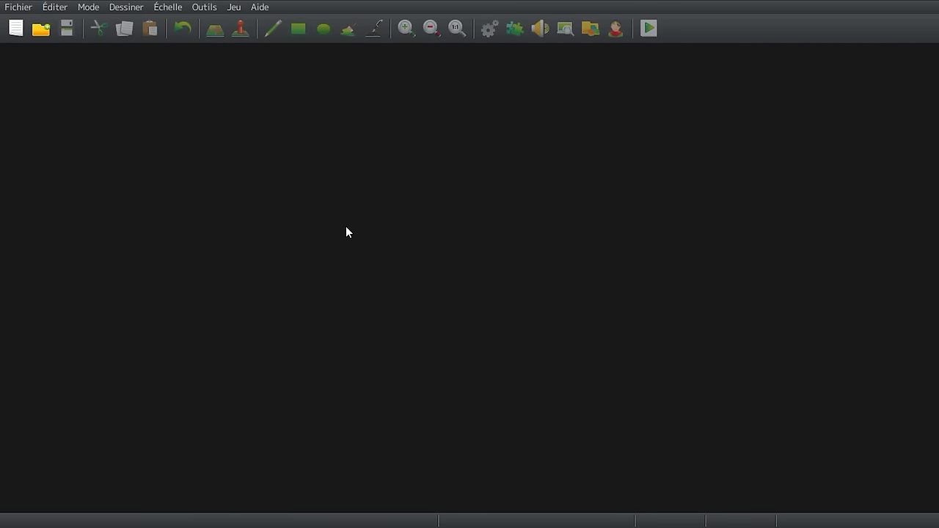
Step: Create a new project with the game title RPG Maker Alliance
click(15, 35)
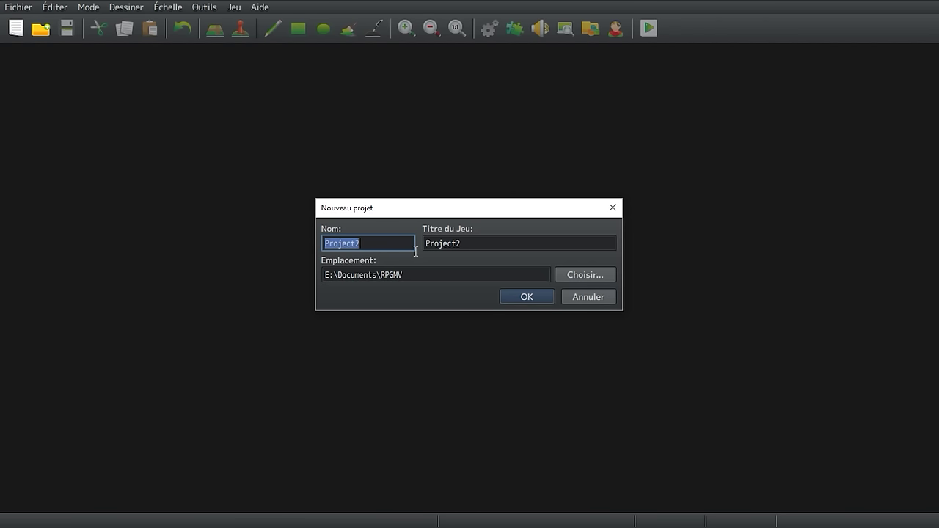
text(RP)
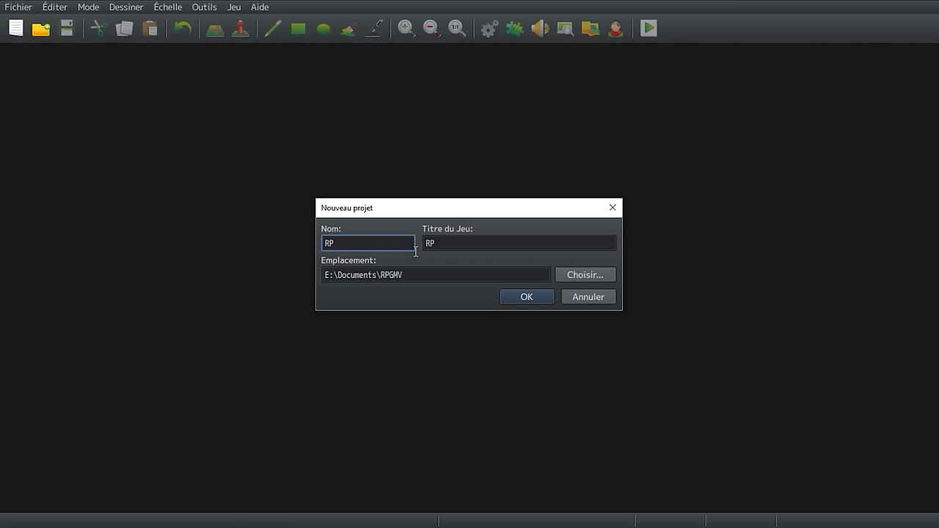
text(G)
click(521, 297)
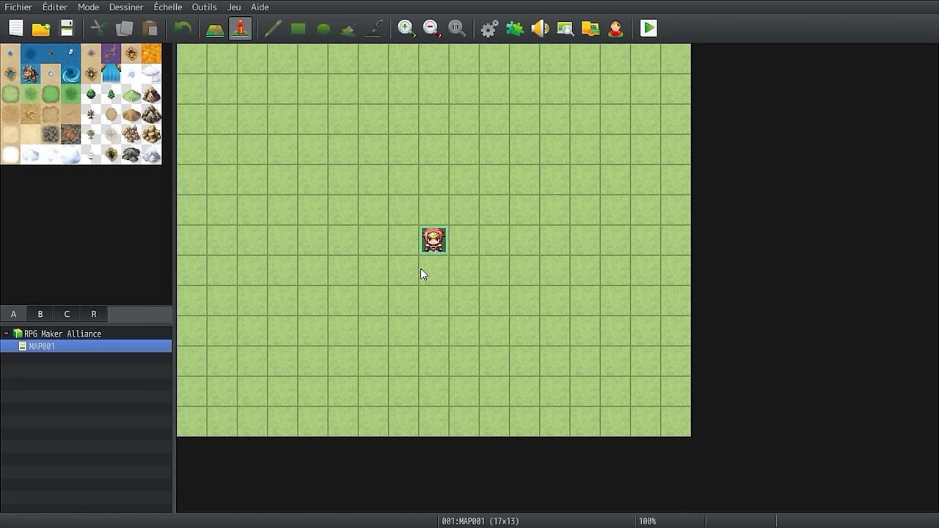
Step: Launch a playtest of the project and start a new game from the title screen
click(434, 246)
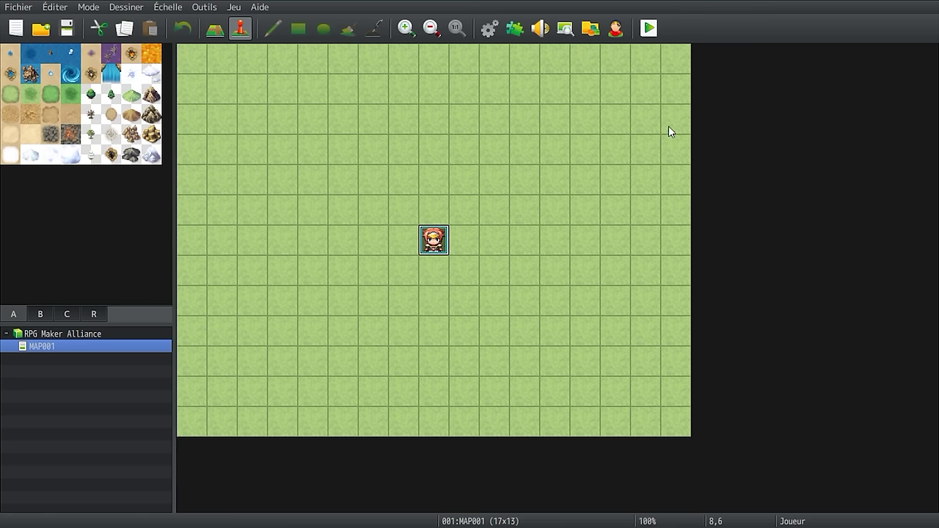
click(649, 29)
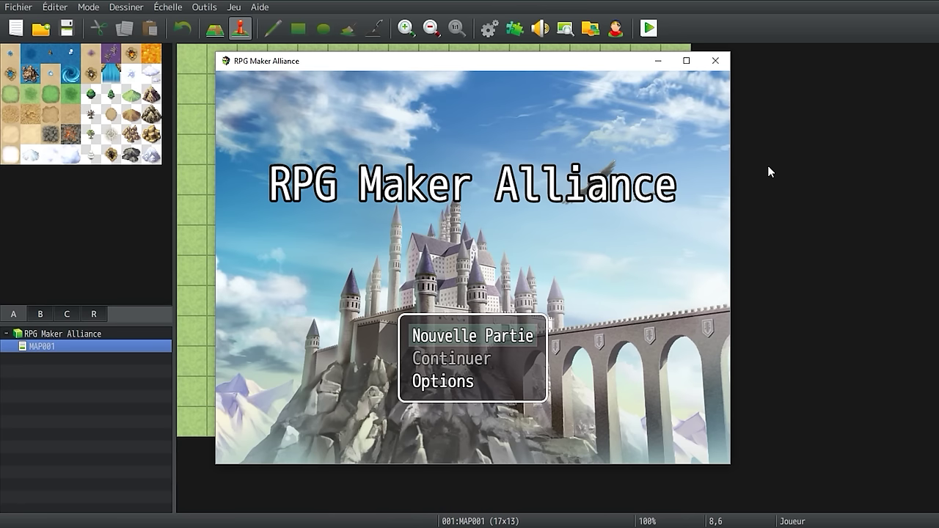
key(Down)
key(Up)
key(Down)
key(Down)
key(Down)
key(Return)
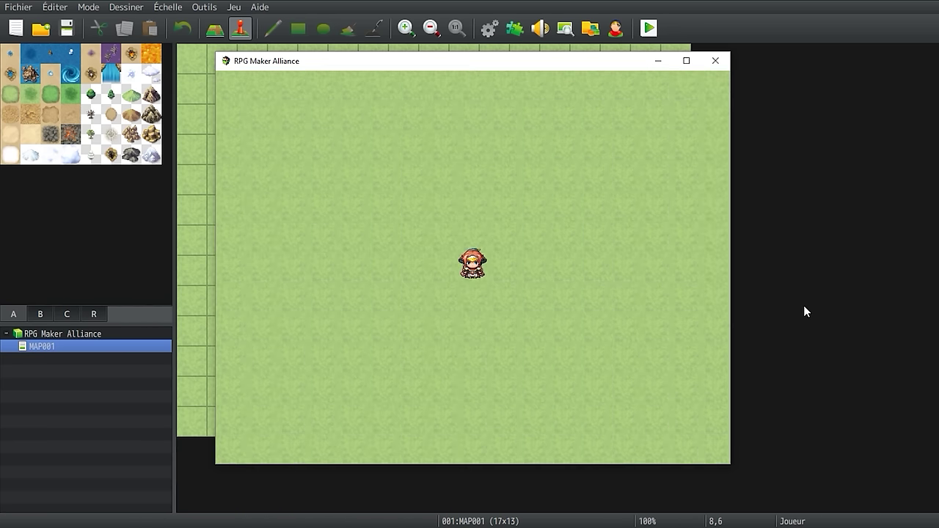
Step: Walk the party step by step in all four directions across the grass map
key(Left)
key(Left)
key(Left)
key(Up)
key(Up)
key(Up)
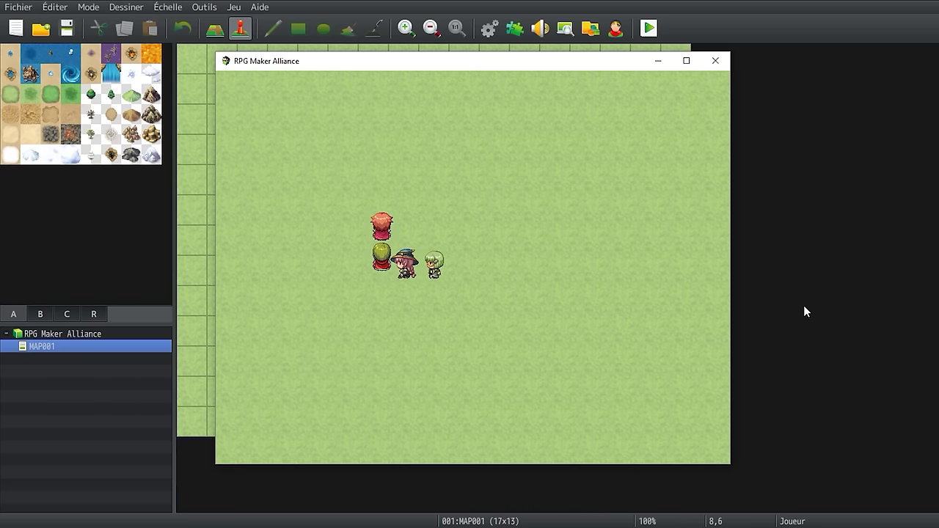
key(Right)
key(Right)
key(Down)
key(Down)
key(Down)
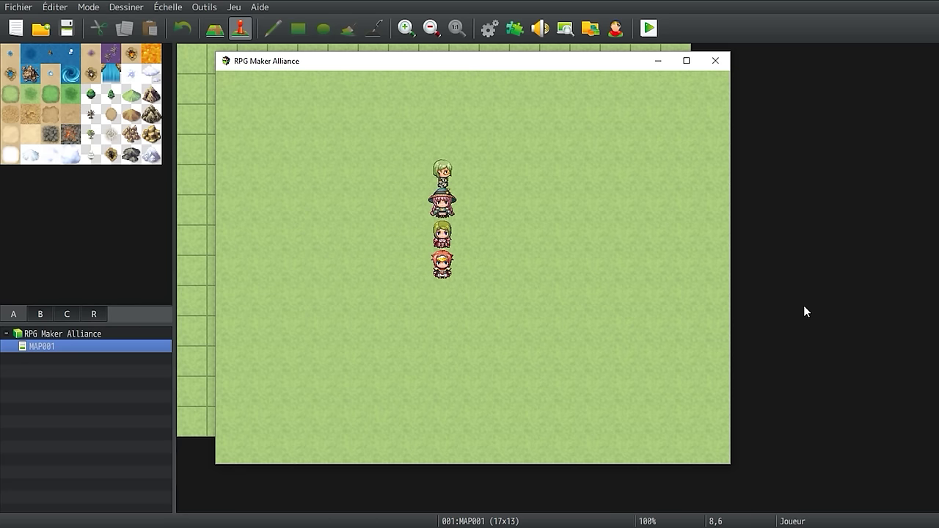
Step: Send the party to several chosen destination tiles on the grass map
click(617, 265)
click(471, 177)
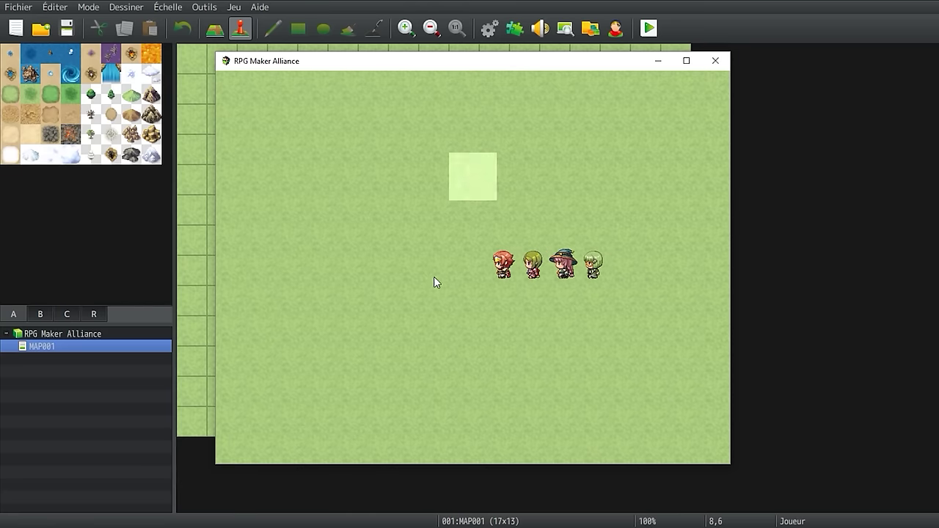
click(429, 331)
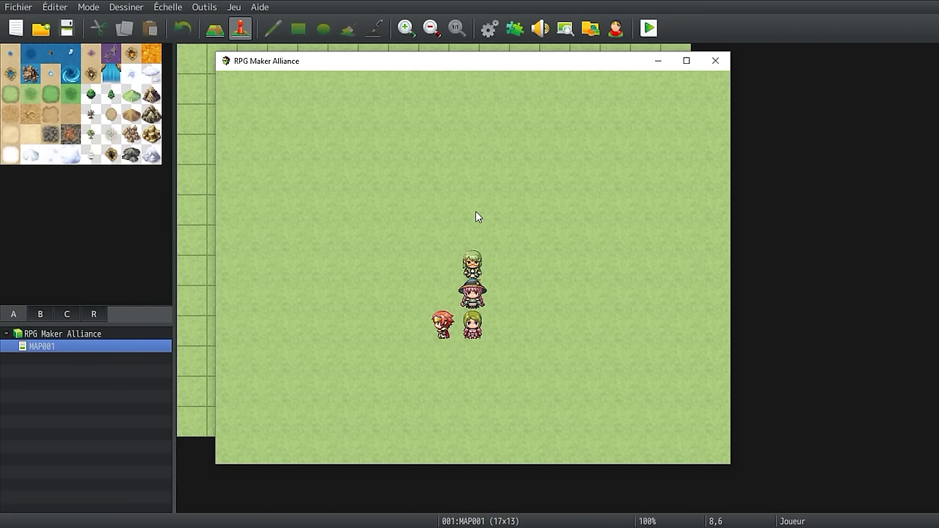
Step: Open the in-game main menu and look through its commands
key(Escape)
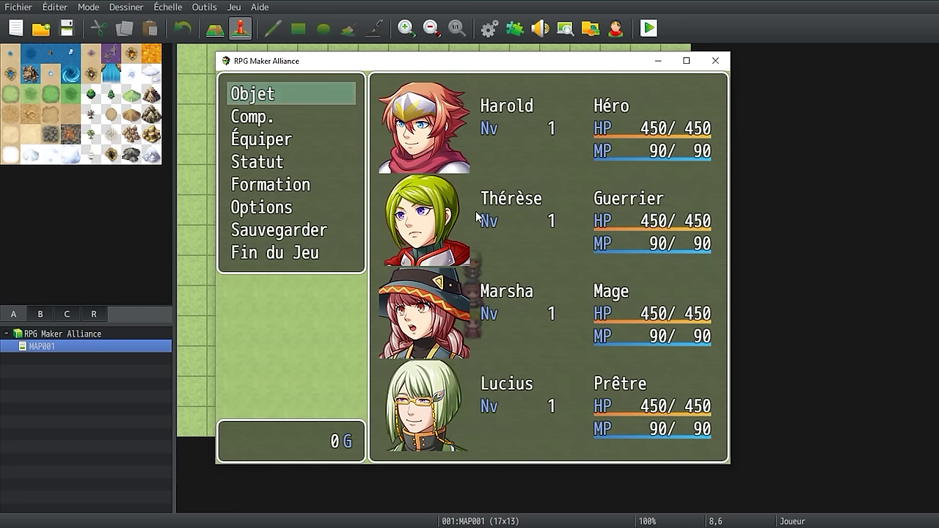
key(Down)
key(Down)
key(Down)
key(Down)
key(Down)
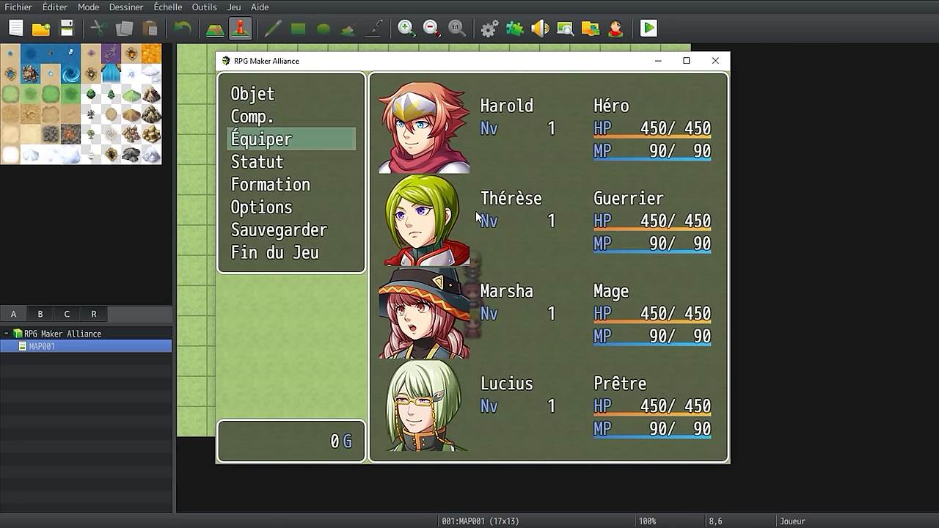
key(Up)
key(Up)
key(Up)
key(Up)
key(Up)
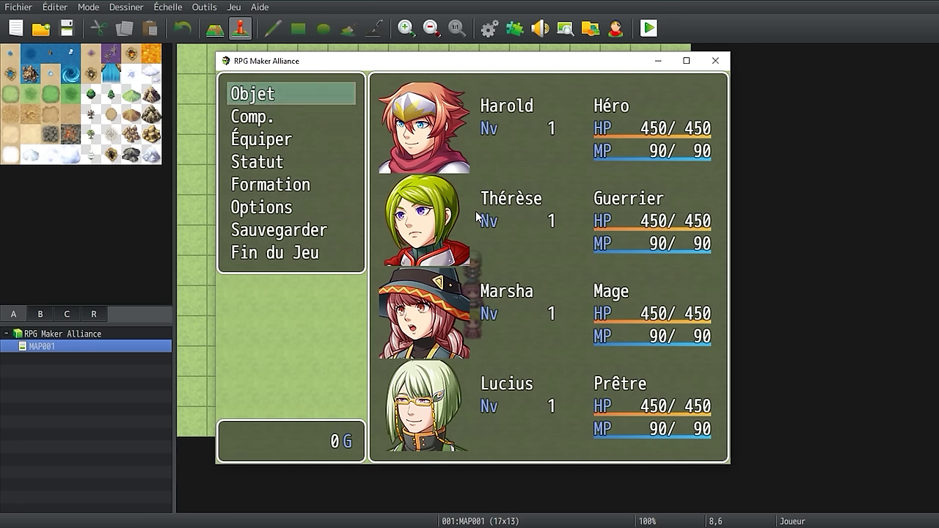
Step: View the Objet screen and the Hero's equipment screen in the game menu
key(Return)
key(Escape)
key(Down)
key(Down)
key(Return)
key(Return)
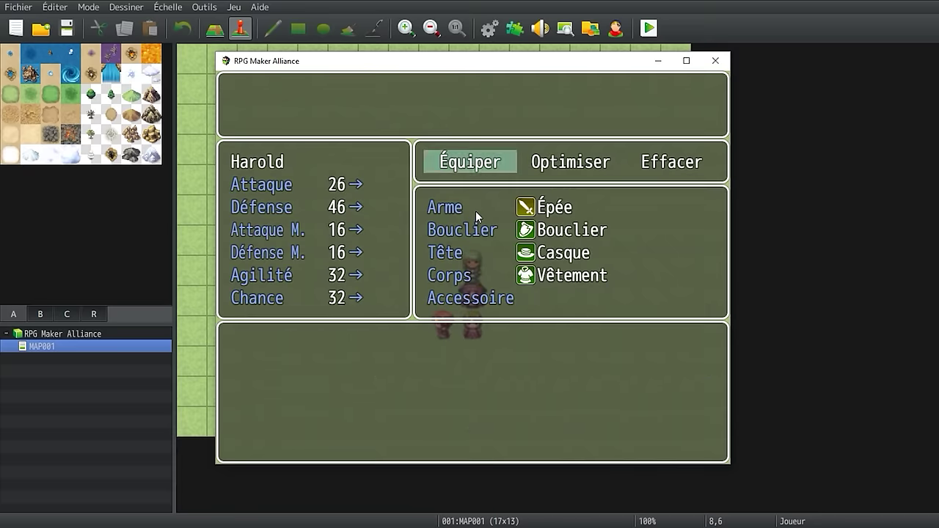
key(Escape)
Step: Swap the Hero with the Mage in the party formation
key(Down)
key(Down)
key(Return)
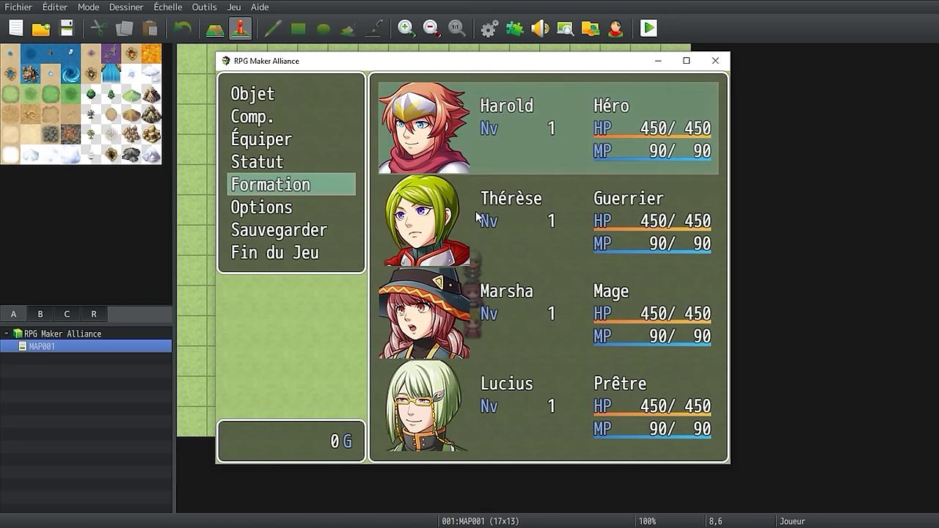
key(Return)
key(Down)
key(Down)
key(Return)
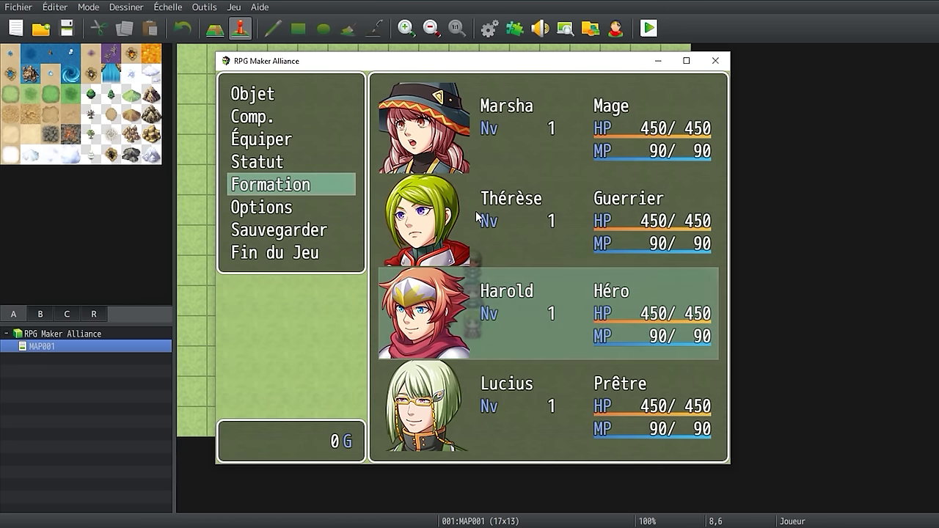
Step: Swap the Hero back to the first place in the party formation
key(Return)
key(Up)
key(Up)
key(Return)
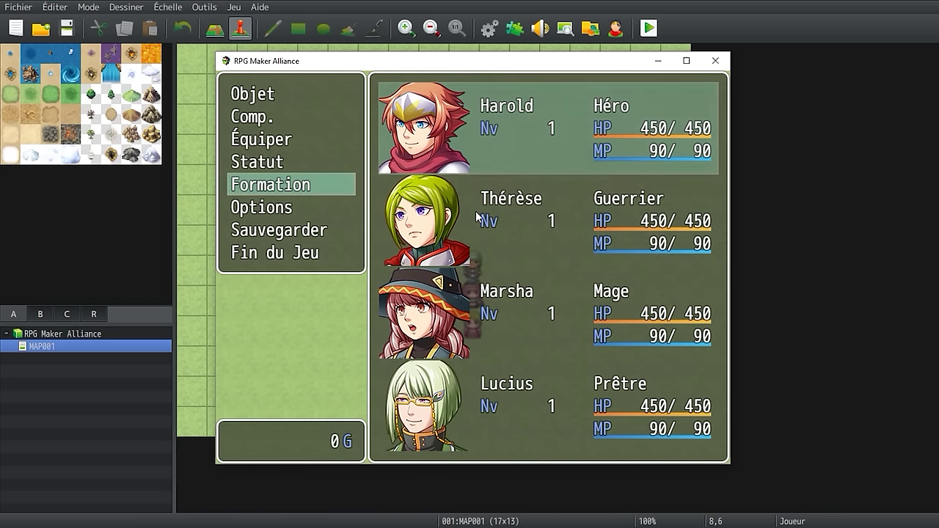
Step: Leave the game menu and close the playtest
key(Escape)
key(Escape)
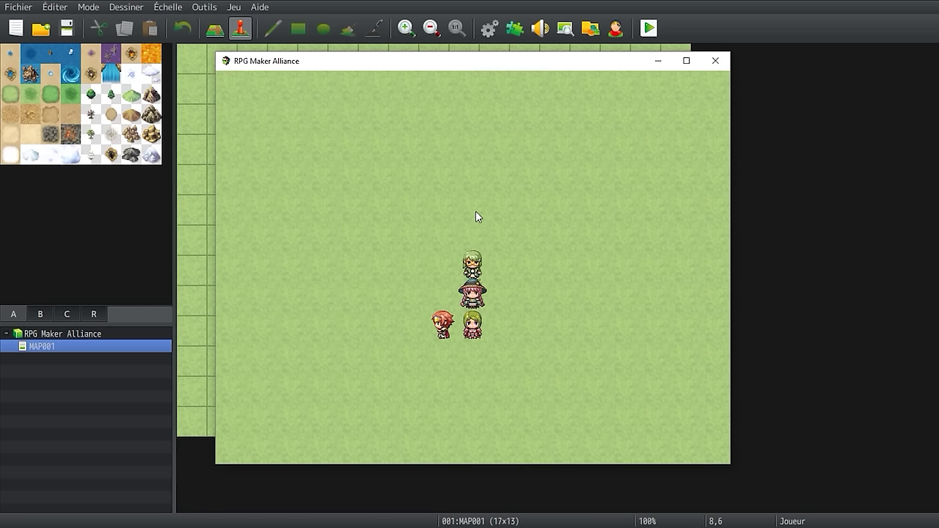
click(712, 63)
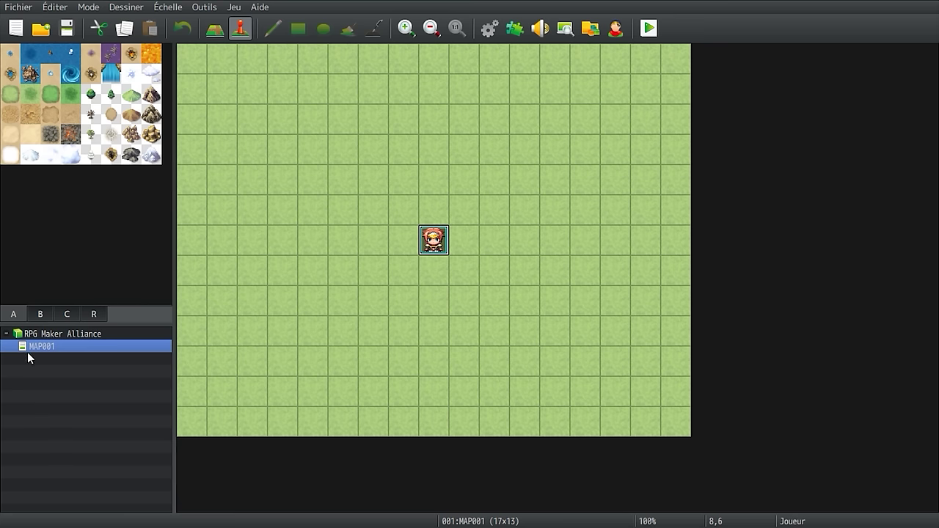
Step: Rename the map MAP001 as Falaise in its properties
right_click(58, 346)
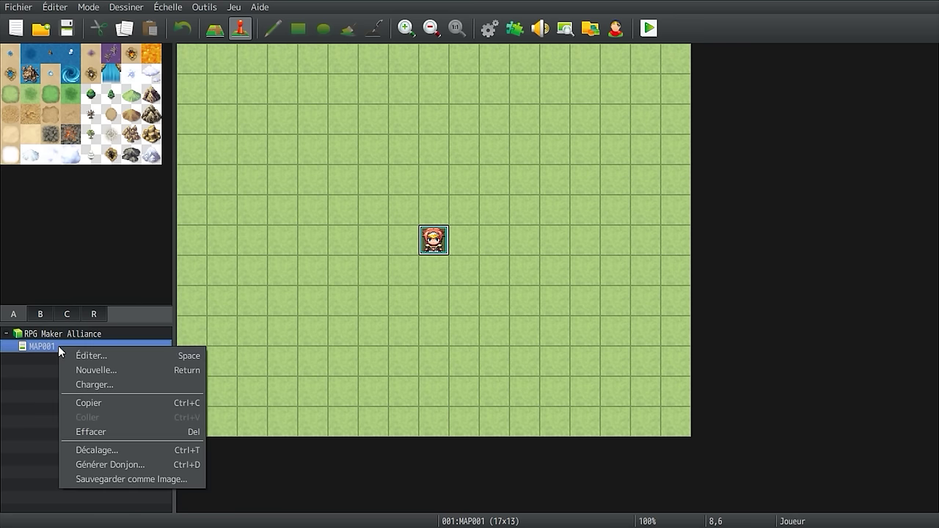
click(79, 355)
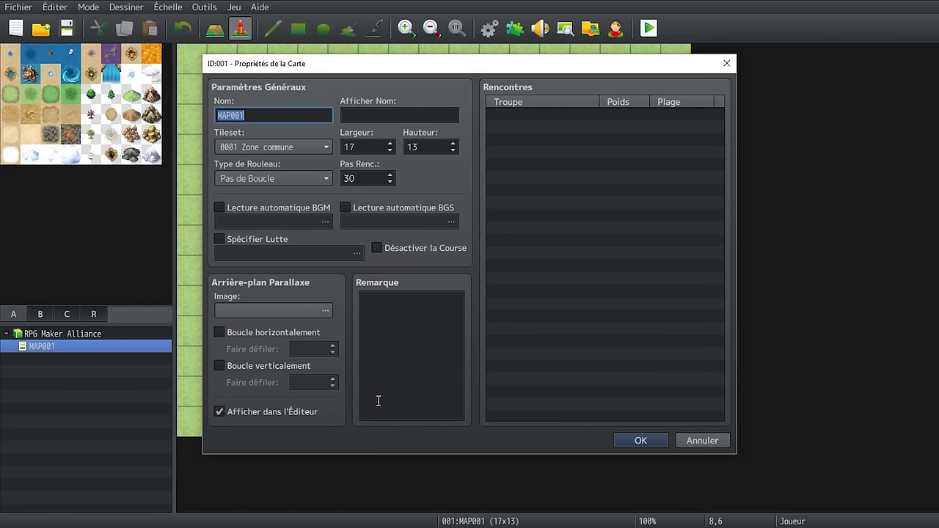
click(272, 115)
double_click(253, 118)
text(Falaise)
Step: Set the map's height to 30 tiles
double_click(380, 147)
click(454, 144)
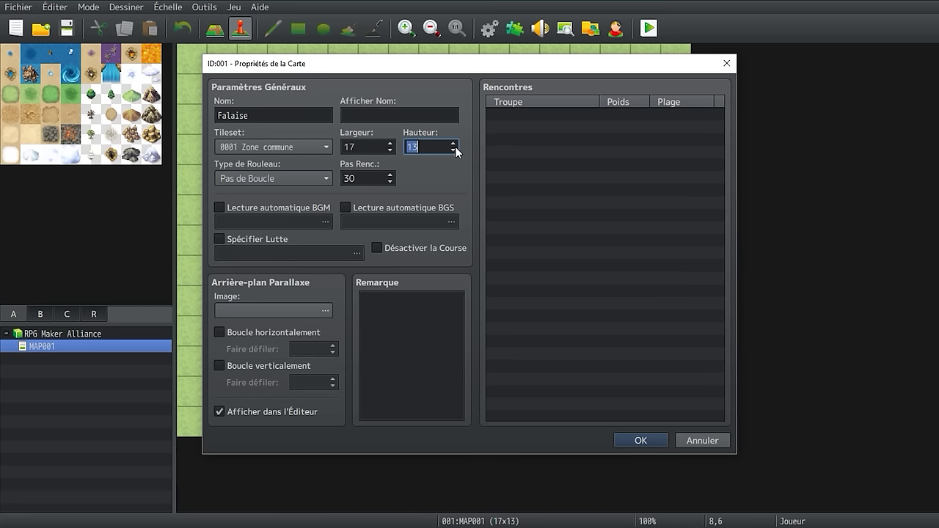
click(454, 143)
click(454, 143)
click(454, 143)
click(454, 143)
click(454, 144)
click(453, 144)
click(453, 143)
Step: Assign the 0002 Extérieur tileset to the map and apply the map properties
click(263, 145)
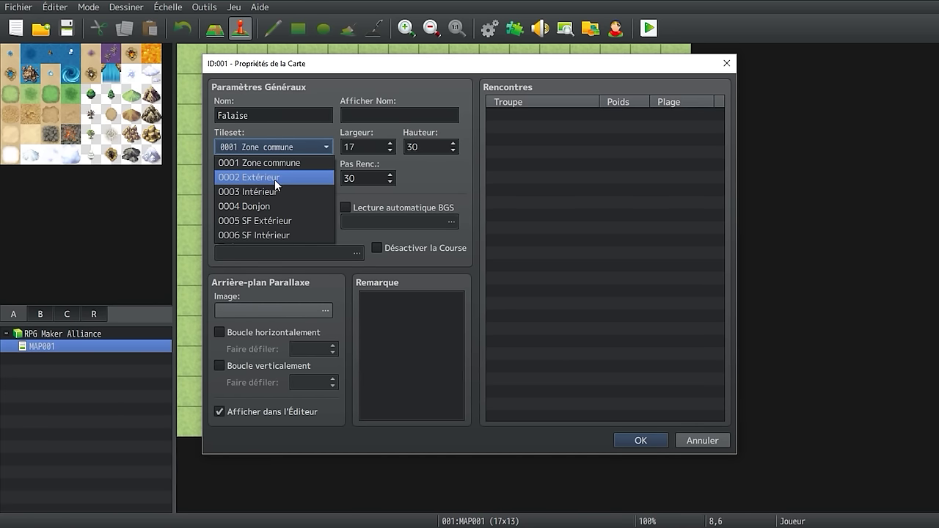
click(274, 178)
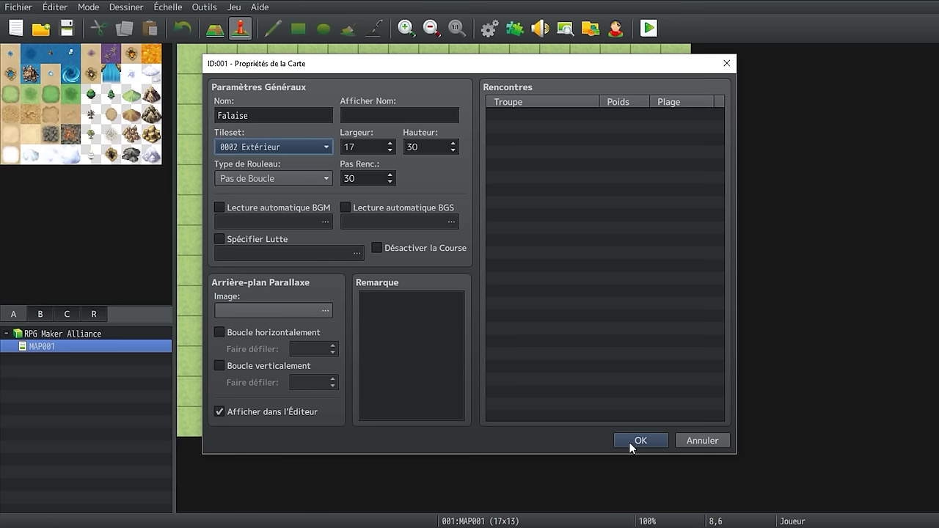
click(638, 441)
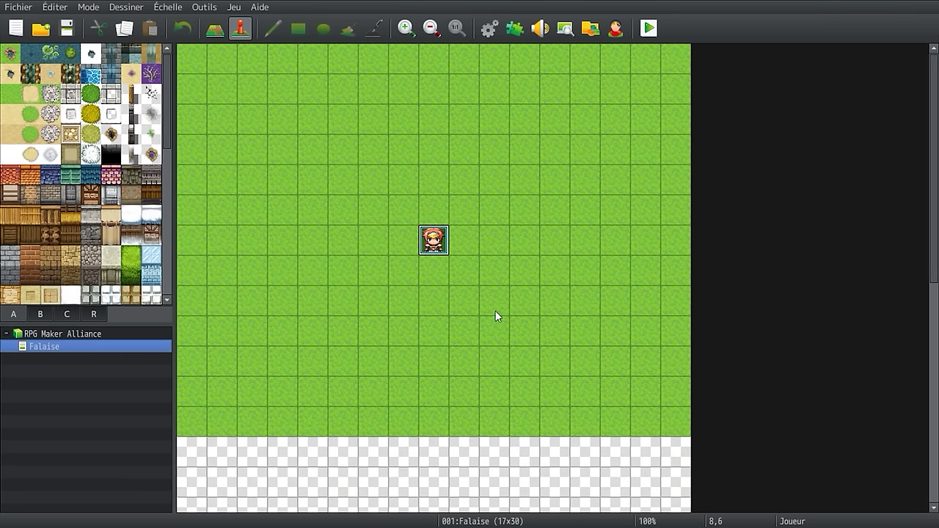
Step: Check the extended map area and enlarge the tile palette by shrinking the map list
scroll(518, 327, down, 5)
scroll(519, 330, up, 1)
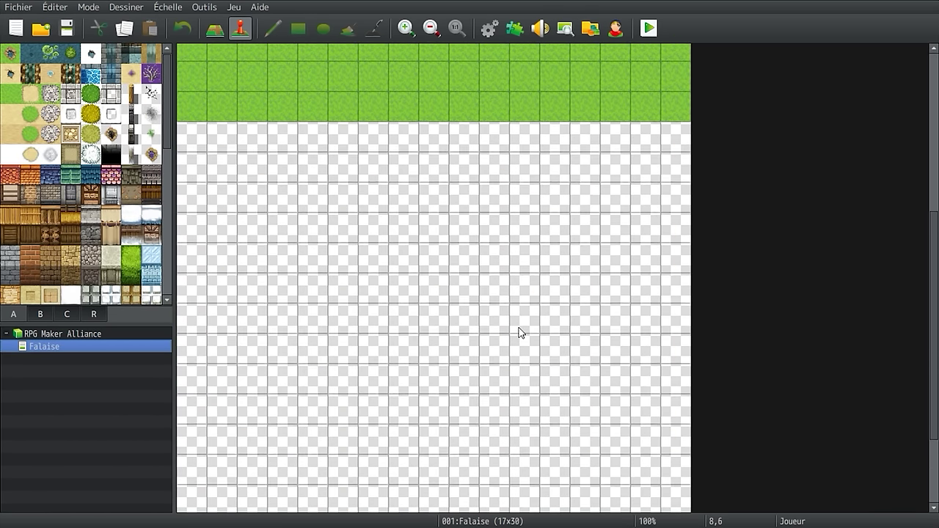
scroll(518, 326, up, 8)
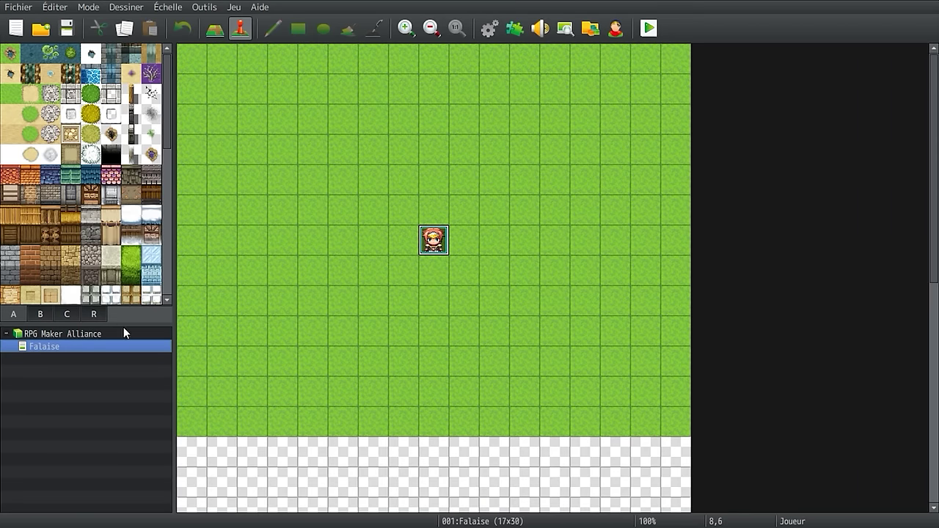
drag(123, 328, 131, 467)
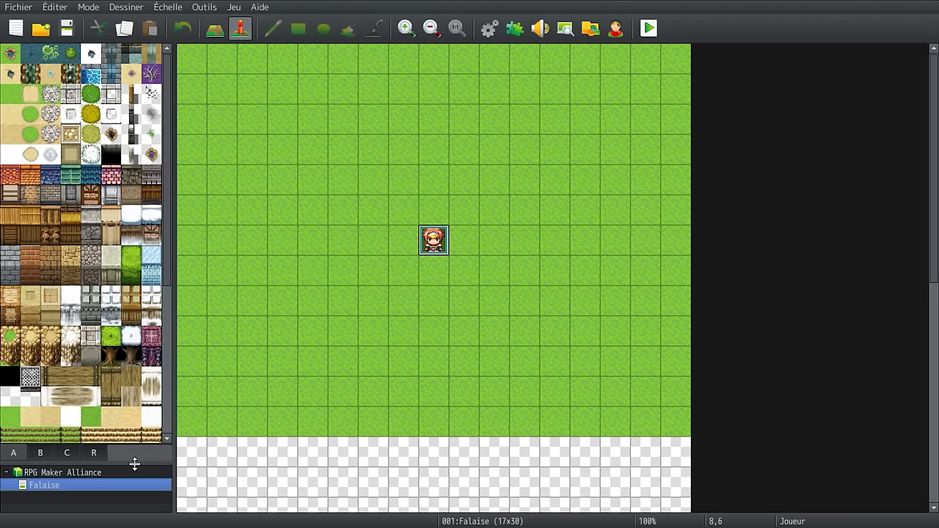
Step: Switch to map editing with the Pencil tool, using the dark grey brick wall tile
click(12, 278)
click(215, 28)
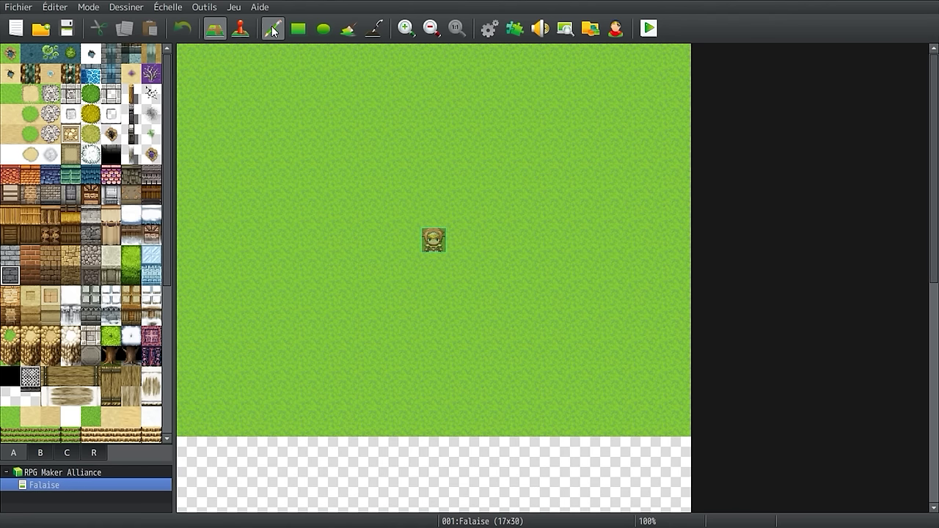
click(271, 28)
Step: Try painting a short grey brick wall at the map's west side, then remove it
drag(187, 240, 264, 244)
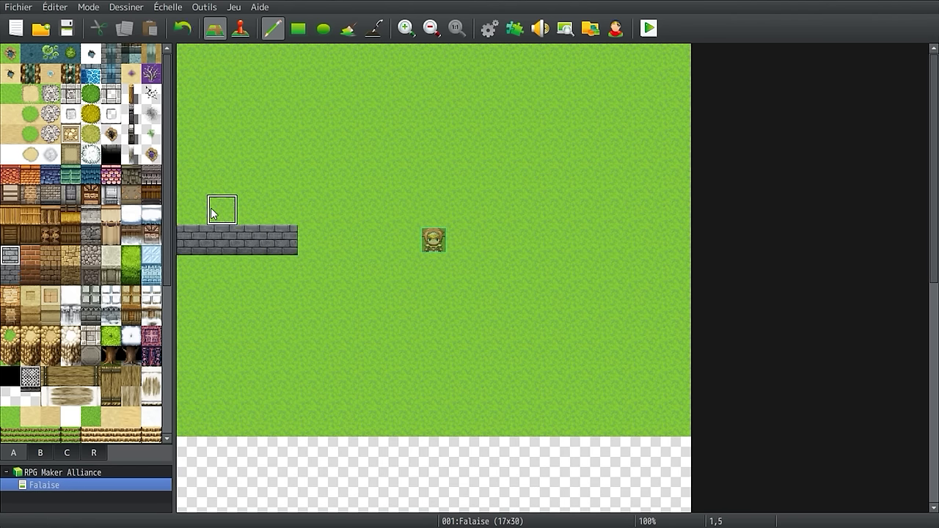
mouse_move(211, 213)
mouse_down()
mouse_move(277, 212)
mouse_move(209, 253)
mouse_move(247, 218)
mouse_move(273, 242)
mouse_up()
right_click(335, 195)
Step: Paint a one-tile-wide Dirt (Meadow) path winding south from the map's north edge, ending in an irregular dirt clearing in the empty area
scroll(82, 309, down, 2)
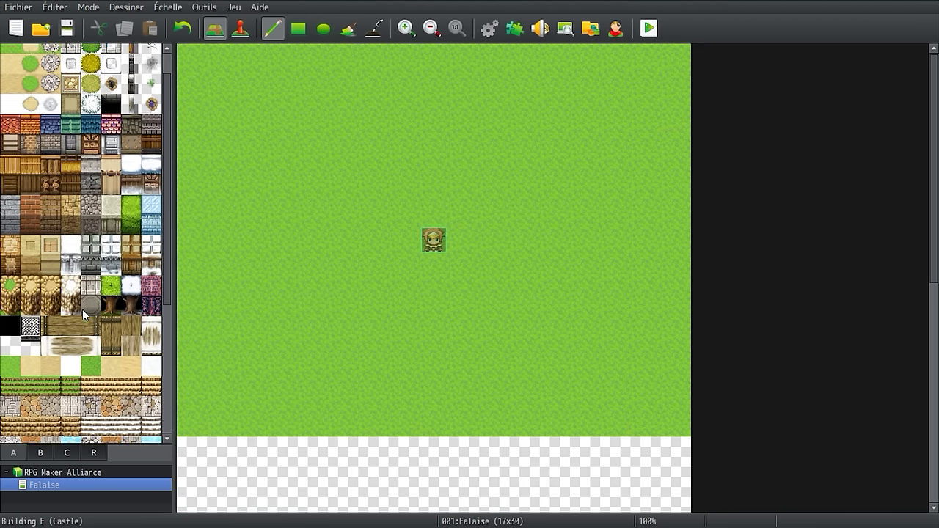
scroll(82, 309, down, 4)
scroll(82, 311, down, 2)
scroll(82, 309, up, 9)
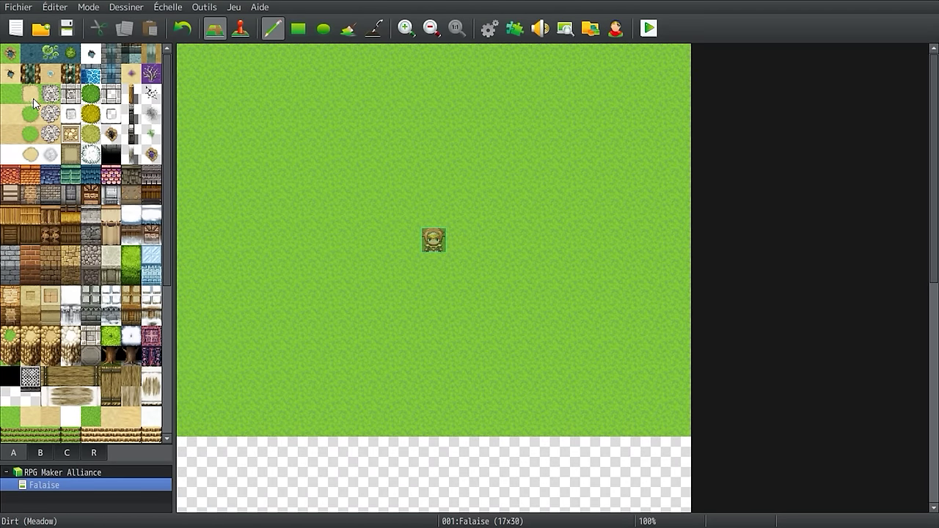
click(32, 99)
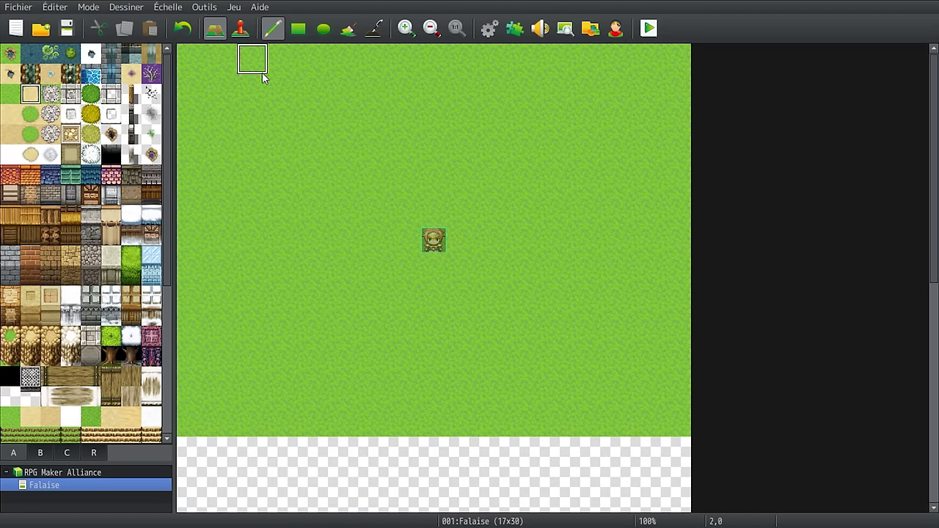
mouse_move(291, 76)
mouse_down()
mouse_move(311, 119)
mouse_move(376, 157)
mouse_move(529, 183)
mouse_move(617, 213)
mouse_move(624, 289)
mouse_move(589, 349)
mouse_move(550, 368)
mouse_move(447, 392)
mouse_move(292, 402)
mouse_move(256, 448)
mouse_up()
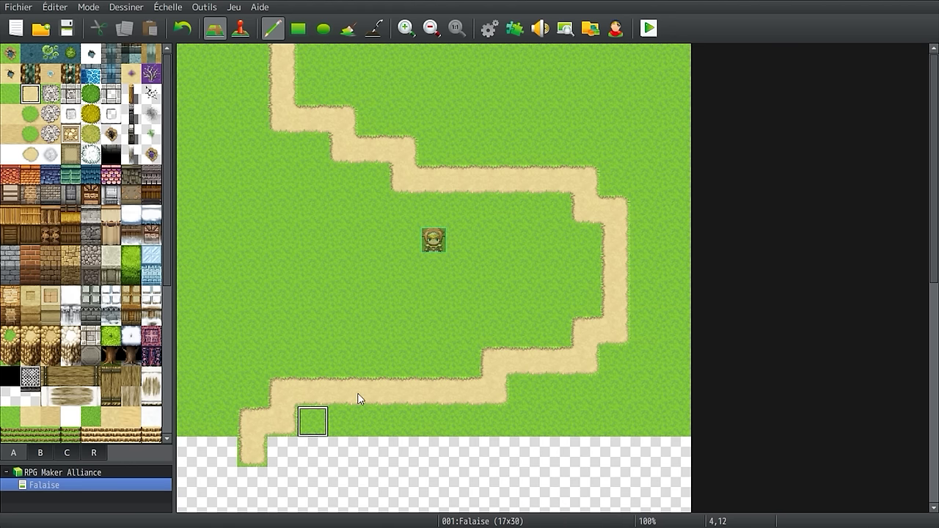
mouse_move(928, 163)
mouse_down()
mouse_move(935, 176)
mouse_move(863, 303)
mouse_up()
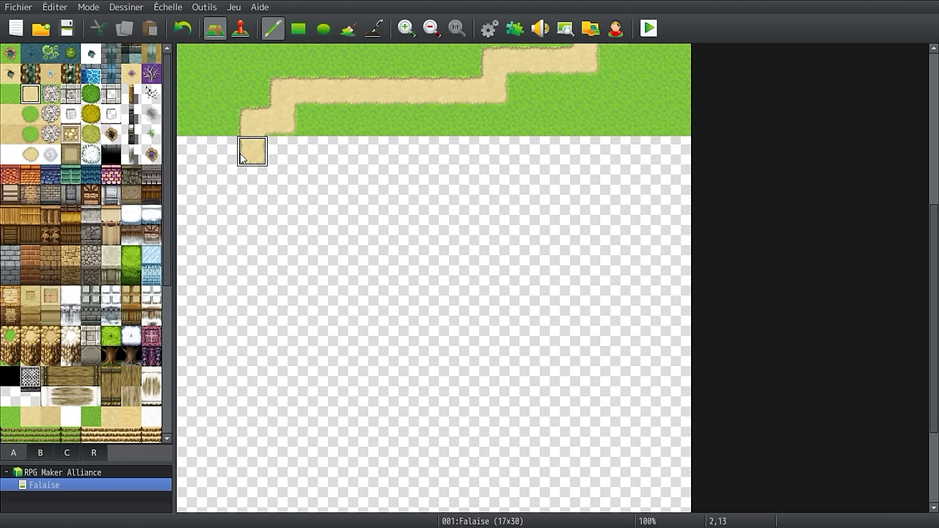
mouse_move(253, 155)
mouse_down()
mouse_move(267, 215)
mouse_move(323, 304)
mouse_move(335, 311)
mouse_move(396, 283)
mouse_move(467, 400)
mouse_move(486, 335)
mouse_up()
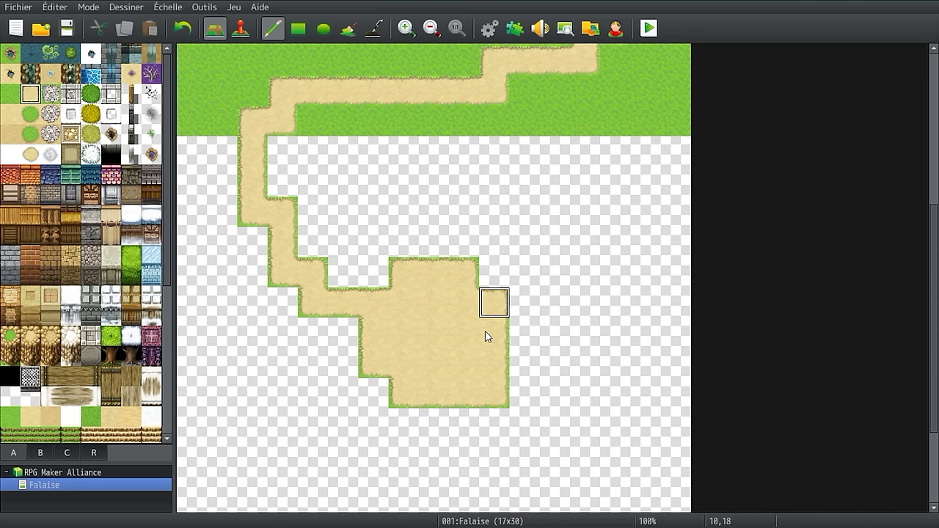
Step: Flood-fill the empty southern part of the map with the meadow grass tile
click(11, 95)
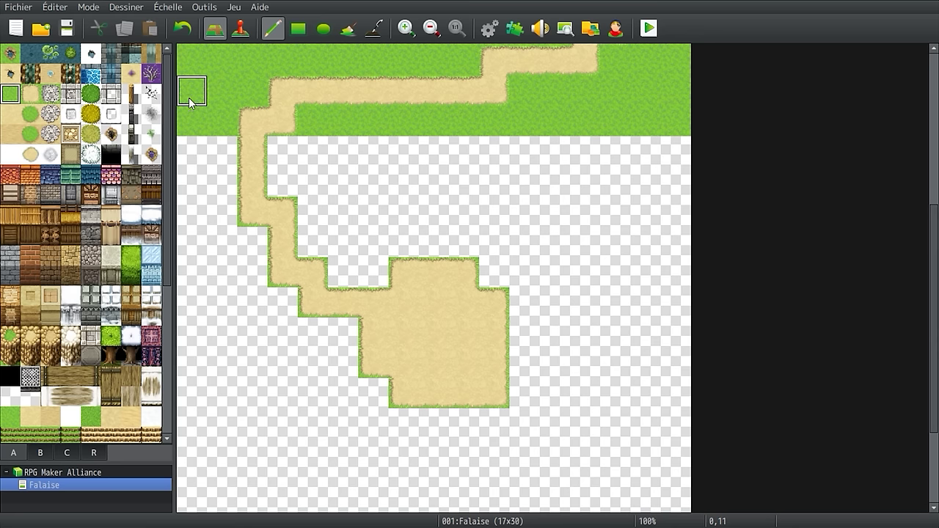
click(349, 28)
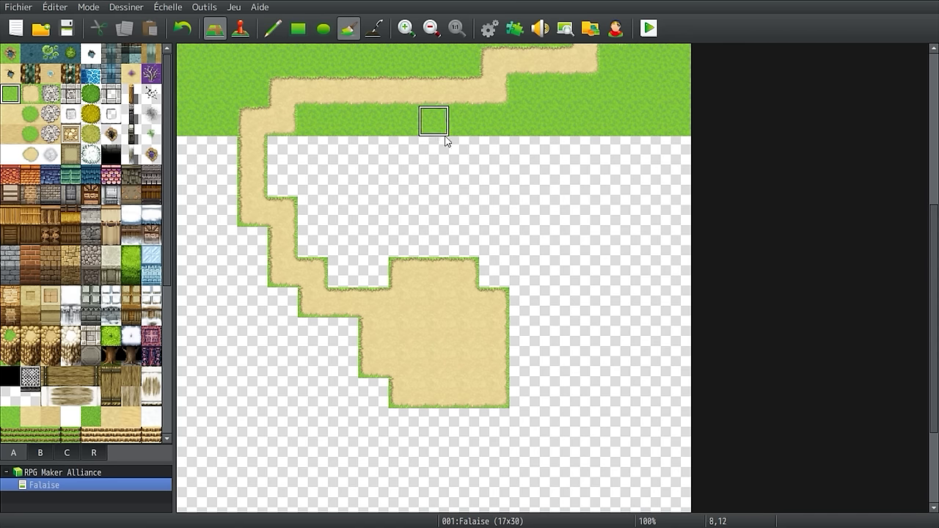
click(475, 151)
Step: Pencil two one-tile-high brown rock cliff walls across the map's full width, leaving a one-tile gap in each for the dirt path
click(281, 29)
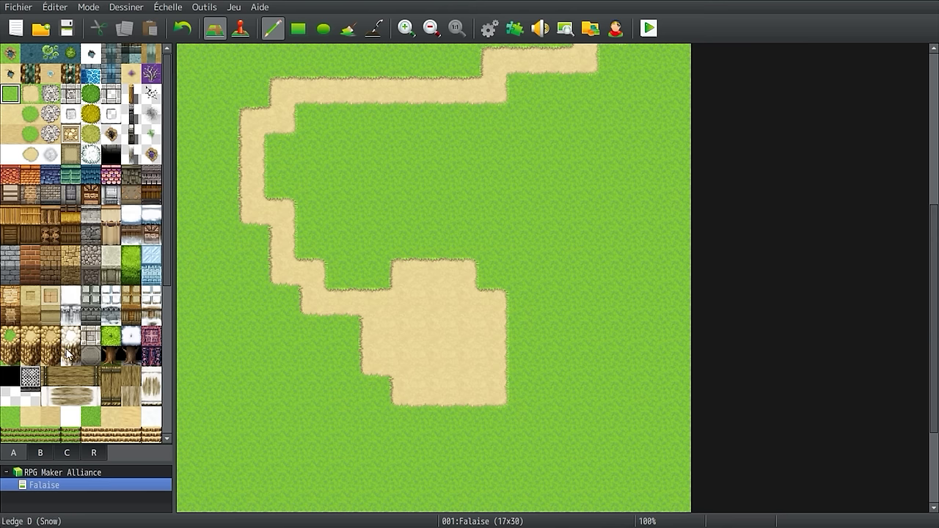
click(10, 357)
drag(934, 277, 930, 151)
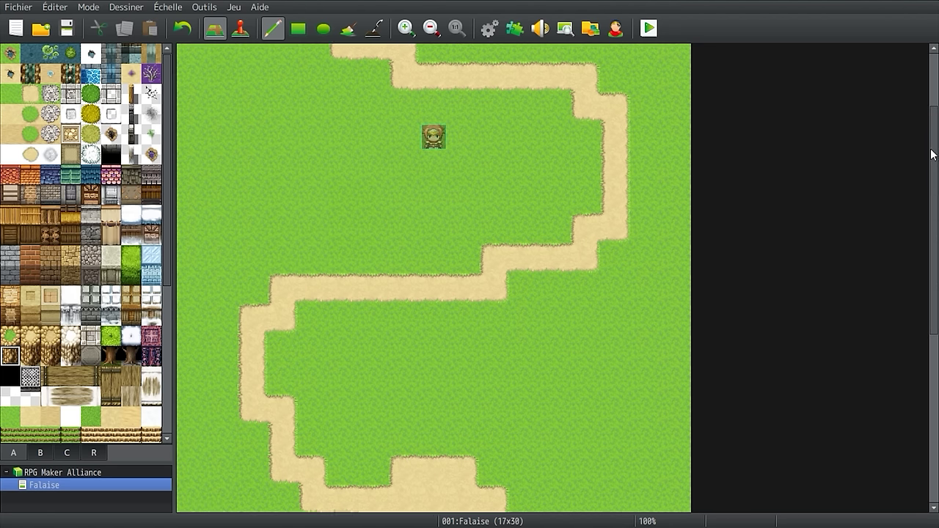
mouse_move(585, 272)
mouse_down()
mouse_move(574, 281)
mouse_move(170, 277)
mouse_up()
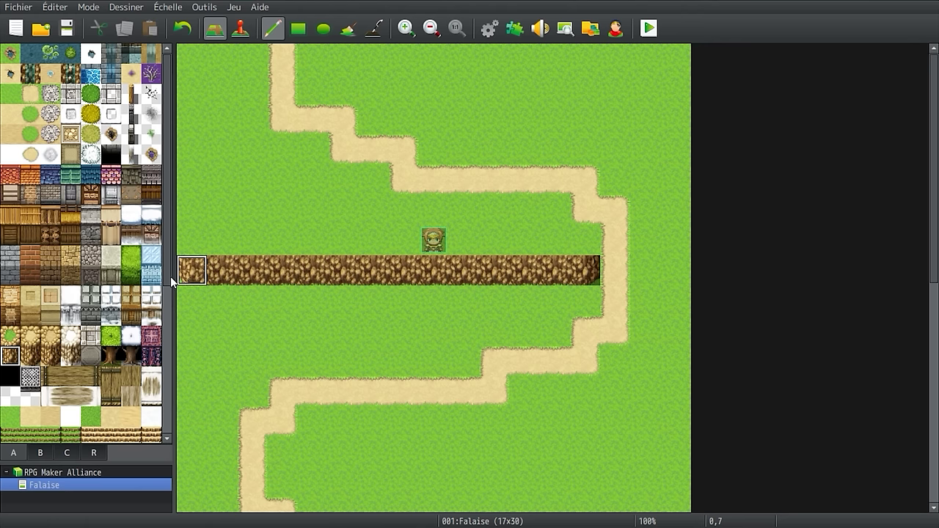
drag(675, 272, 634, 271)
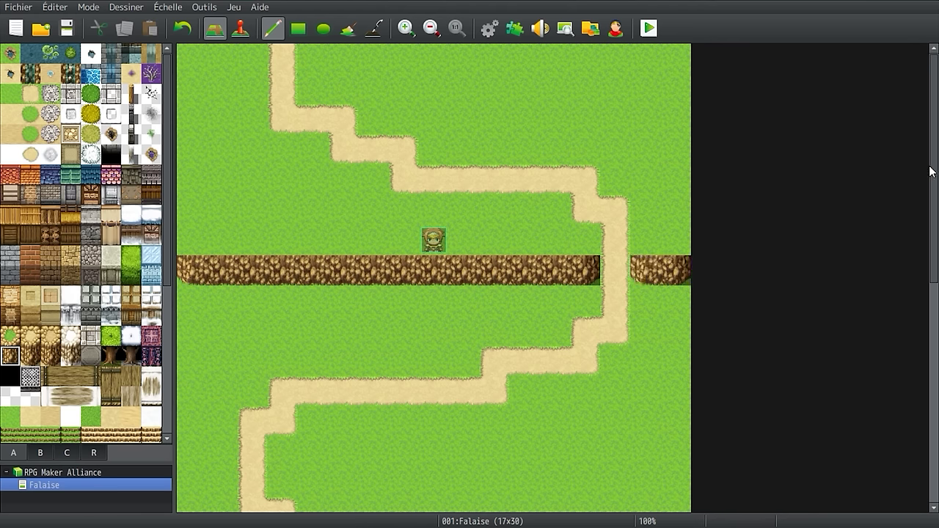
drag(931, 171, 926, 310)
drag(283, 200, 660, 200)
drag(220, 200, 187, 200)
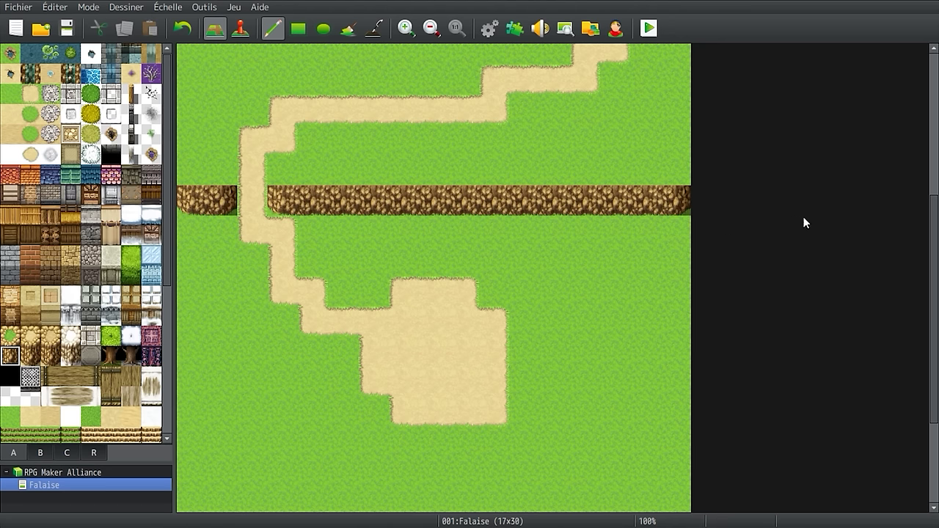
Step: Browse the B and C tile sets for exterior objects and structures
drag(933, 225, 932, 75)
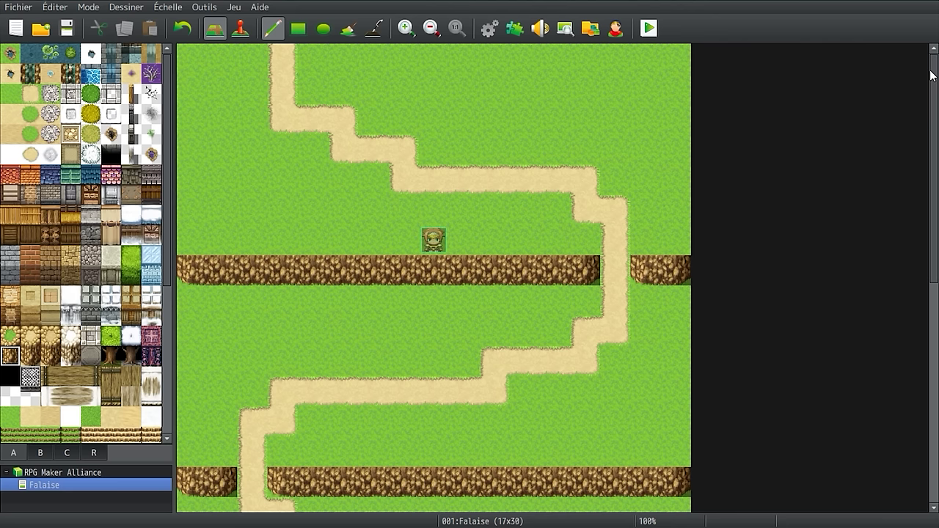
click(42, 454)
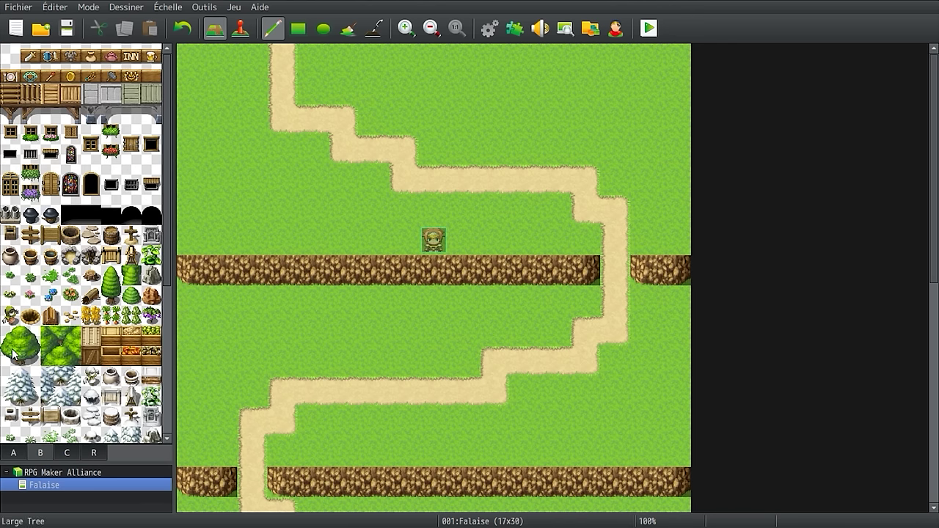
click(67, 454)
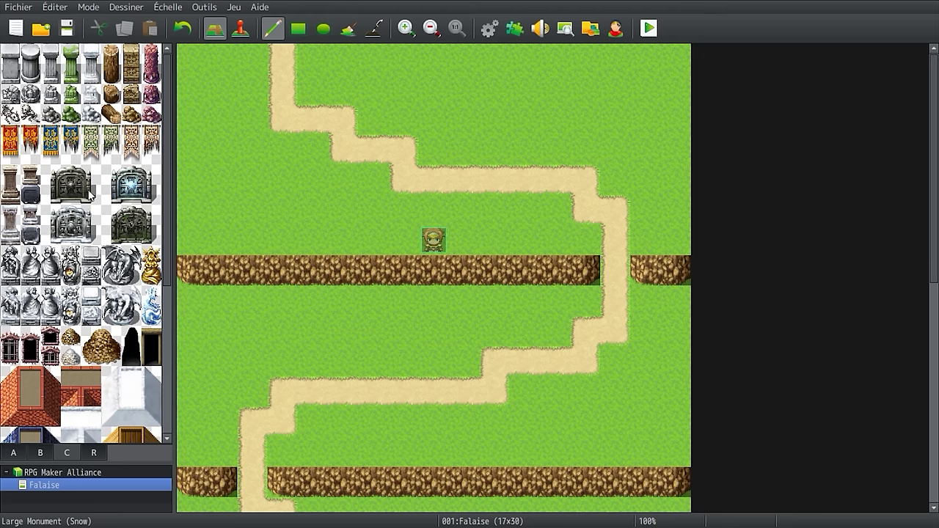
scroll(87, 170, down, 3)
scroll(87, 170, up, 3)
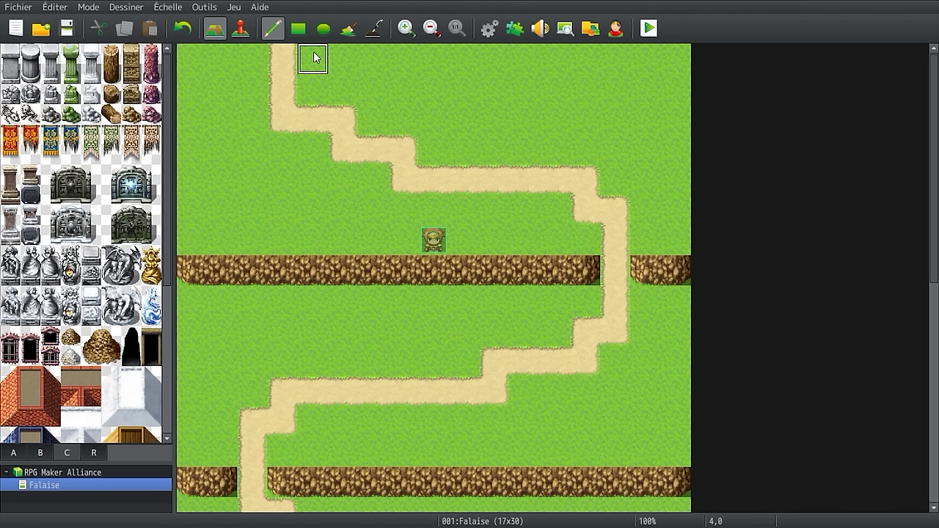
Step: Remove both segments of the northern cliff wall with Flood Fill
click(358, 31)
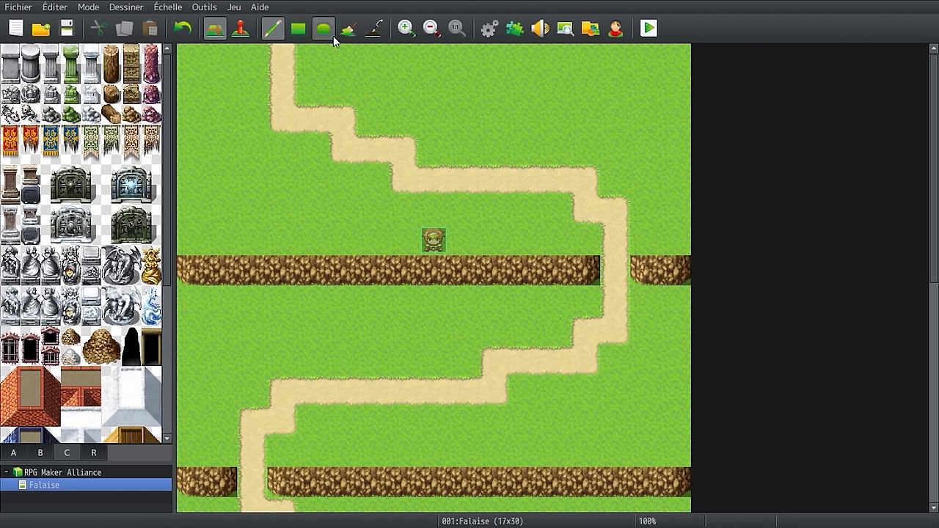
click(342, 271)
click(647, 270)
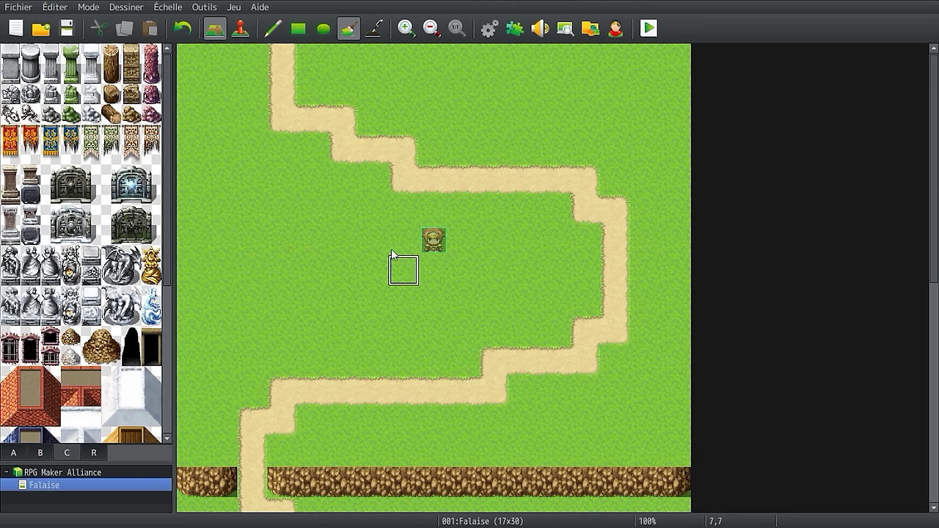
Step: Pencil an uneven two-tile-high brown rock cliff across the northern area, stepping its sections up and down and leaving the path gap open
click(272, 28)
click(13, 452)
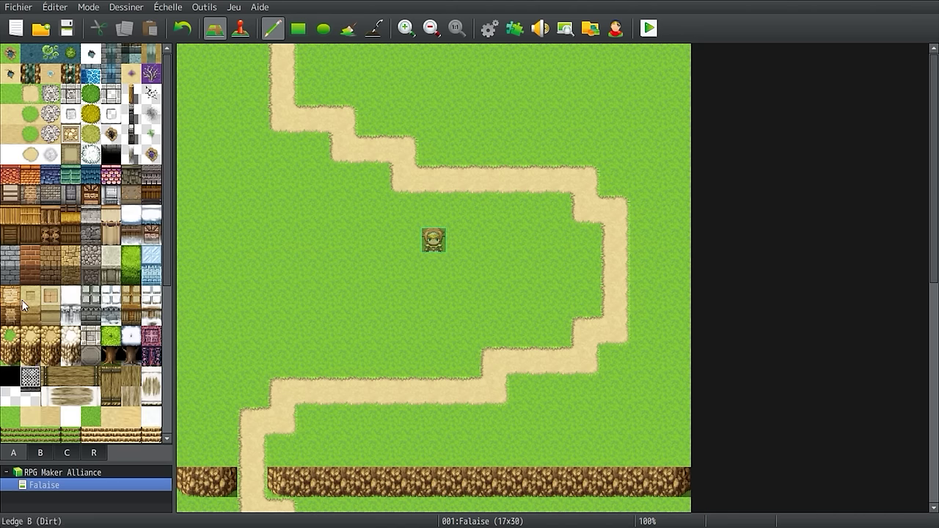
click(10, 355)
mouse_move(197, 234)
mouse_down()
mouse_move(195, 270)
mouse_move(294, 301)
mouse_move(392, 286)
mouse_move(484, 256)
mouse_move(546, 251)
mouse_move(585, 268)
mouse_up()
mouse_move(644, 240)
mouse_down()
mouse_move(667, 244)
mouse_move(681, 268)
mouse_move(639, 266)
mouse_up()
mouse_move(525, 213)
mouse_down()
mouse_move(553, 209)
mouse_move(494, 223)
mouse_up()
mouse_move(462, 260)
mouse_down()
mouse_move(408, 241)
mouse_move(372, 270)
mouse_move(268, 279)
mouse_move(217, 250)
mouse_up()
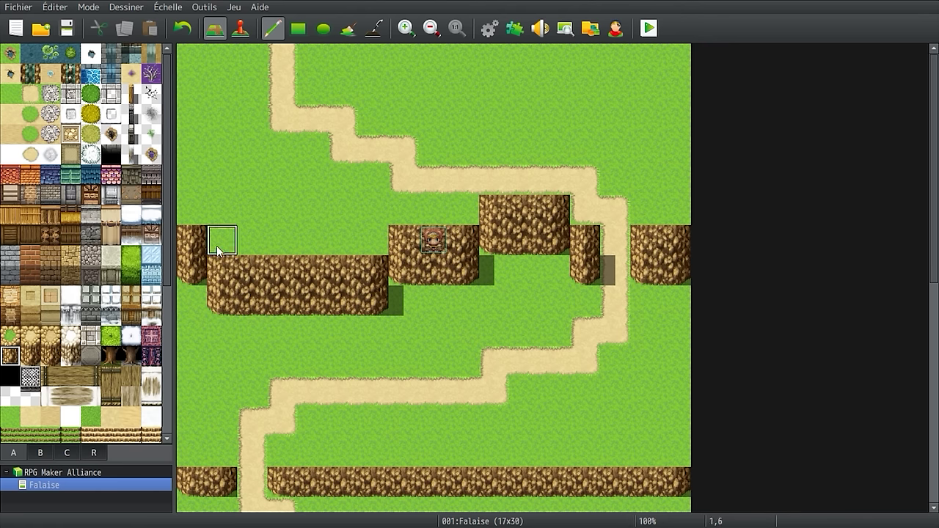
Step: Widen the cliff's raised western block to two tiles, restoring grass beneath its new column
click(208, 238)
right_click(213, 332)
click(215, 316)
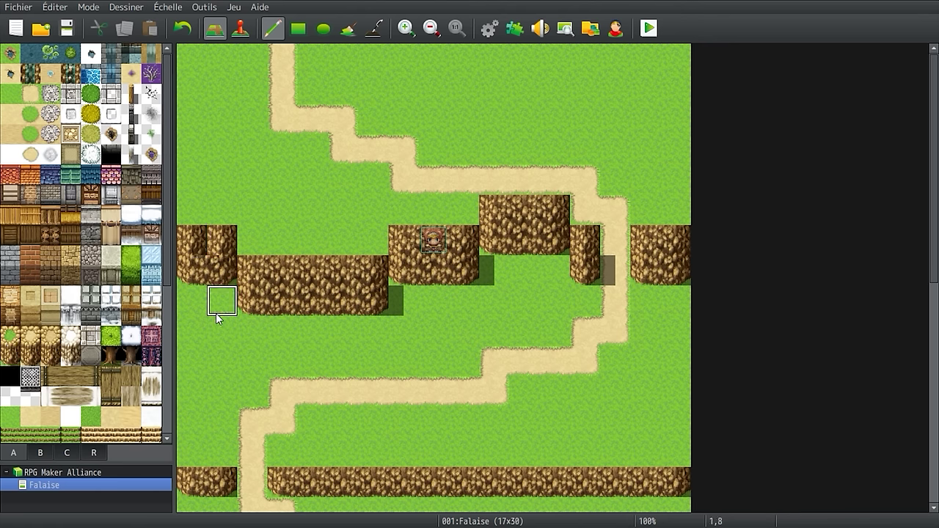
click(211, 247)
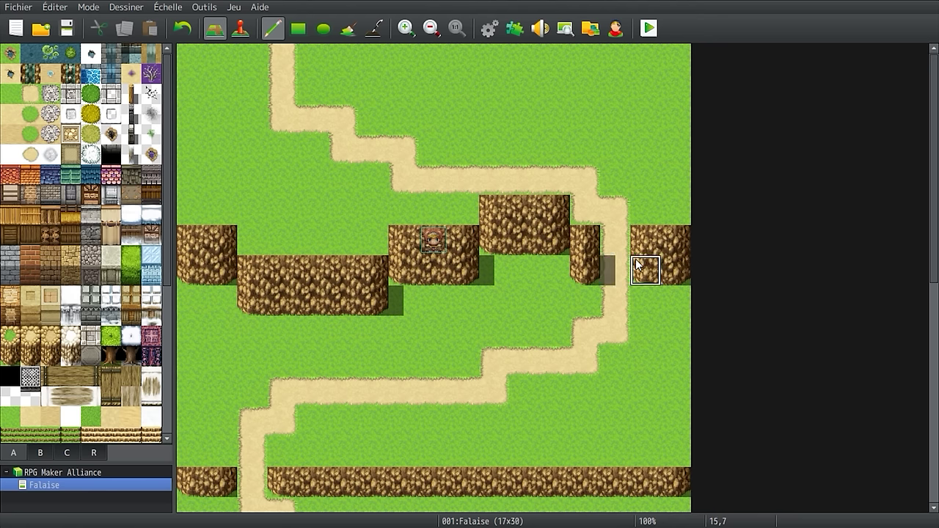
Step: Place a two-tile-high flight of grassy stairs in the northern cliff's path gap
scroll(52, 402, down, 5)
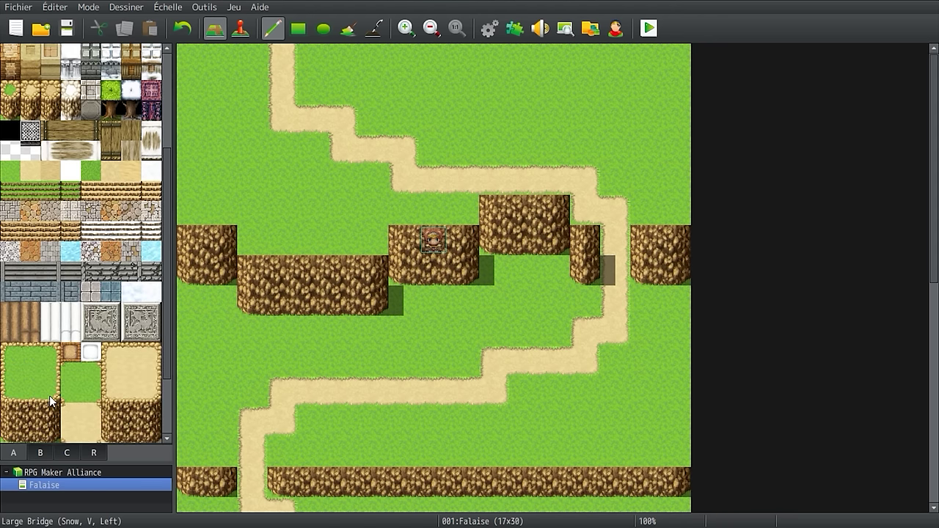
click(31, 199)
drag(625, 243, 625, 271)
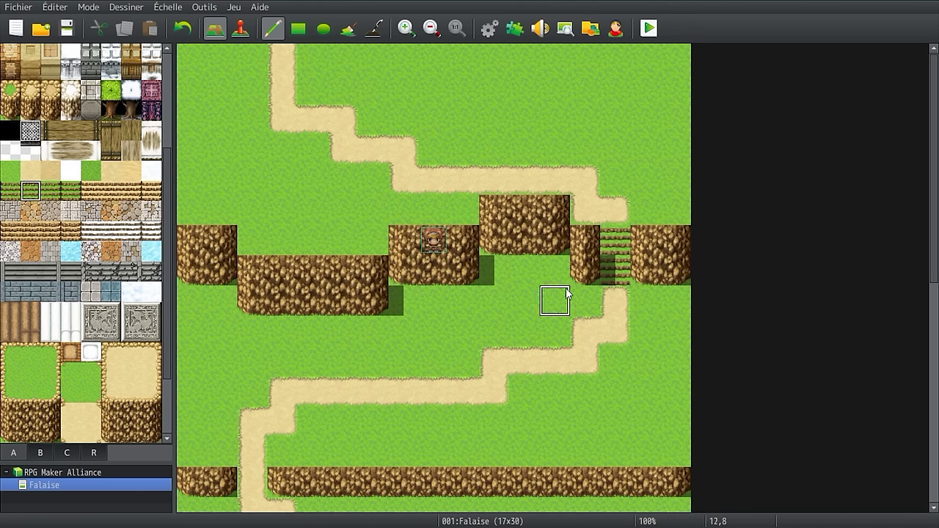
Step: Lower the cliff column two tiles west of the stairs by one tile, covering its former top with grass
click(11, 110)
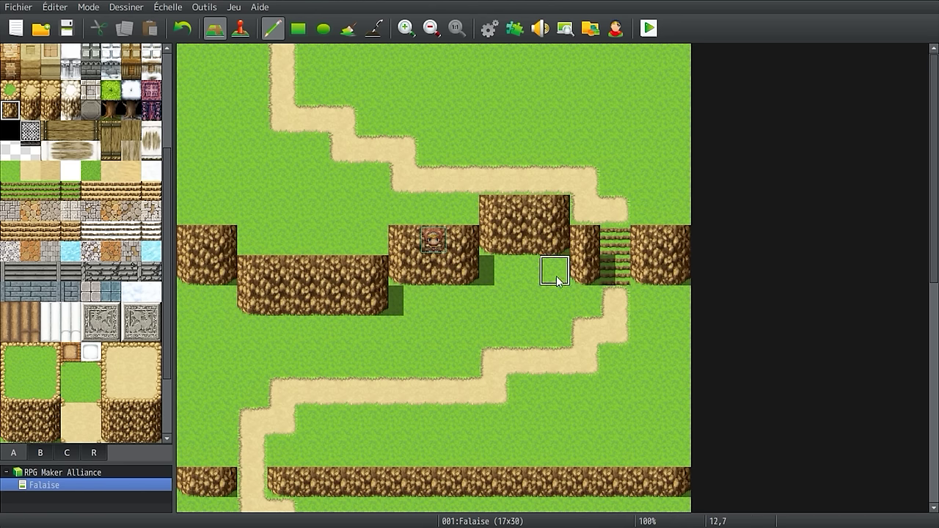
drag(555, 272, 560, 242)
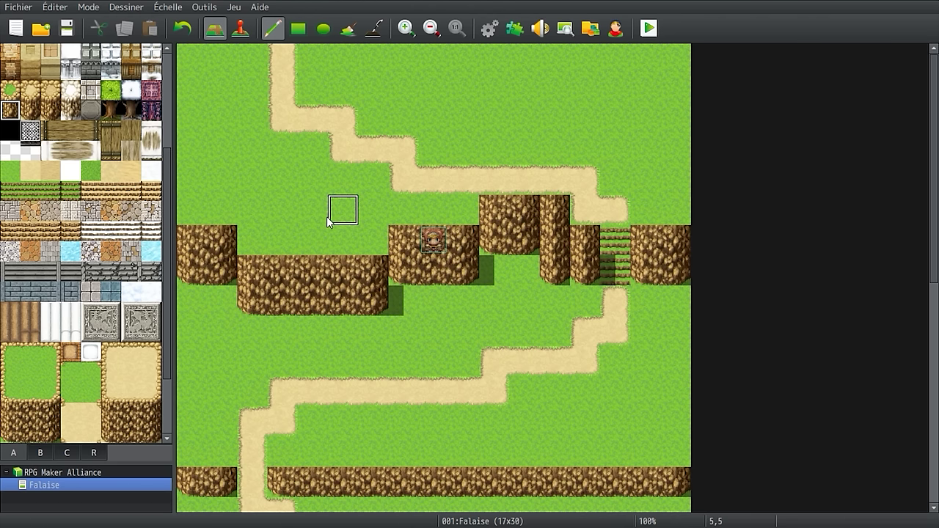
scroll(36, 186, up, 1)
scroll(37, 192, up, 2)
scroll(37, 196, up, 1)
click(10, 94)
click(557, 200)
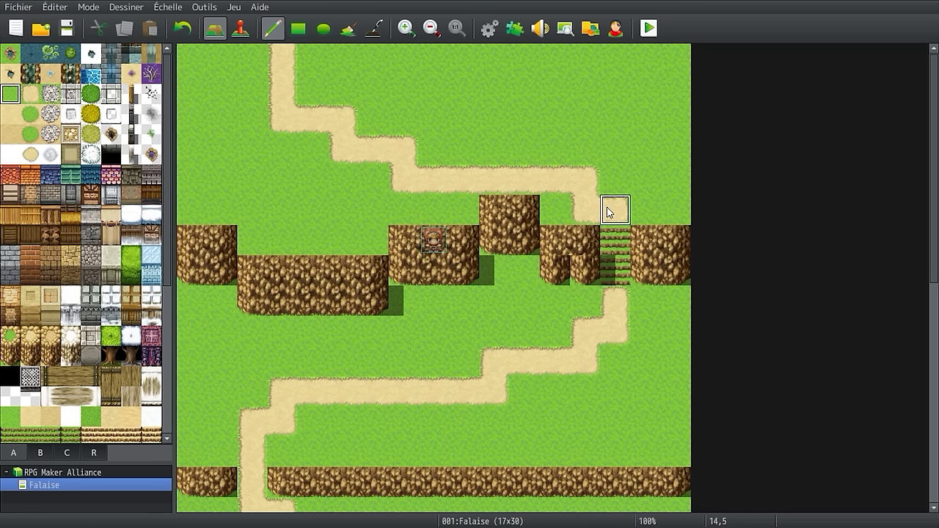
Step: Replace the dirt path north of the cliff with grass, and paint a two-tile dirt strip directly above the stairs
click(348, 28)
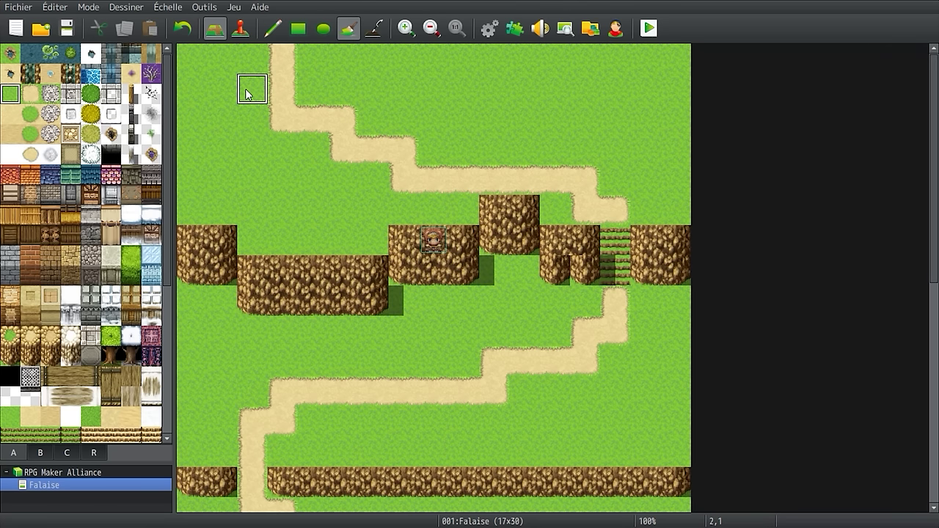
click(281, 88)
click(30, 93)
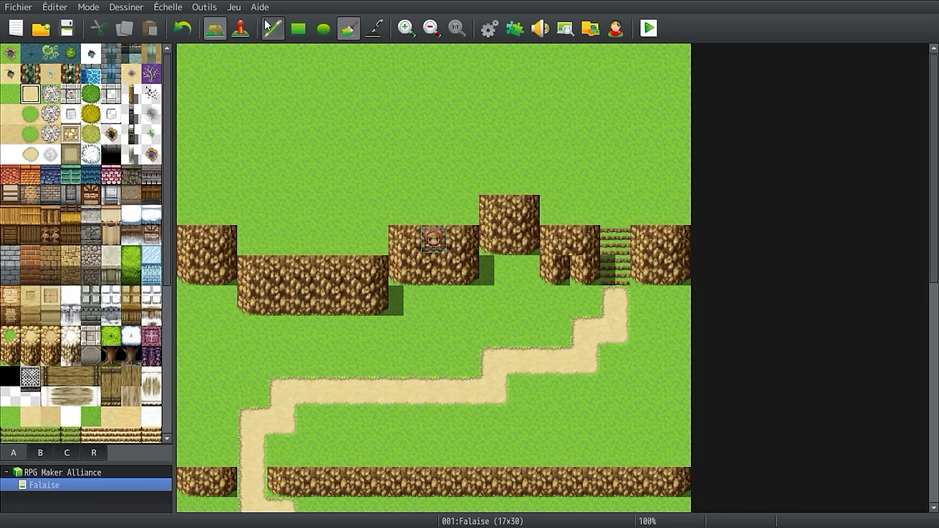
click(272, 28)
drag(610, 203, 607, 189)
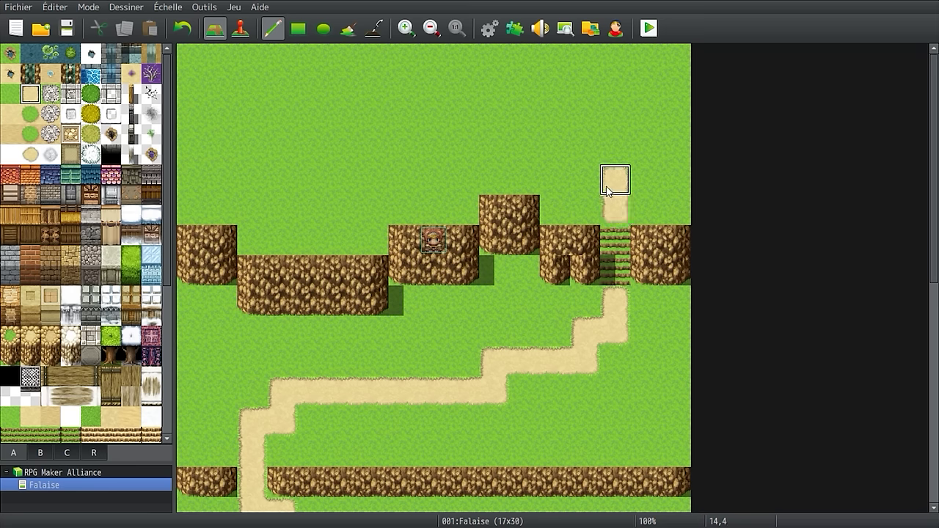
Step: Paint two irregular dirt patches north of the cliff, one reaching the north edge and one farther east
mouse_move(525, 149)
mouse_down()
mouse_move(488, 115)
mouse_move(431, 119)
mouse_up()
mouse_move(298, 130)
mouse_down()
mouse_move(263, 56)
mouse_move(309, 139)
mouse_up()
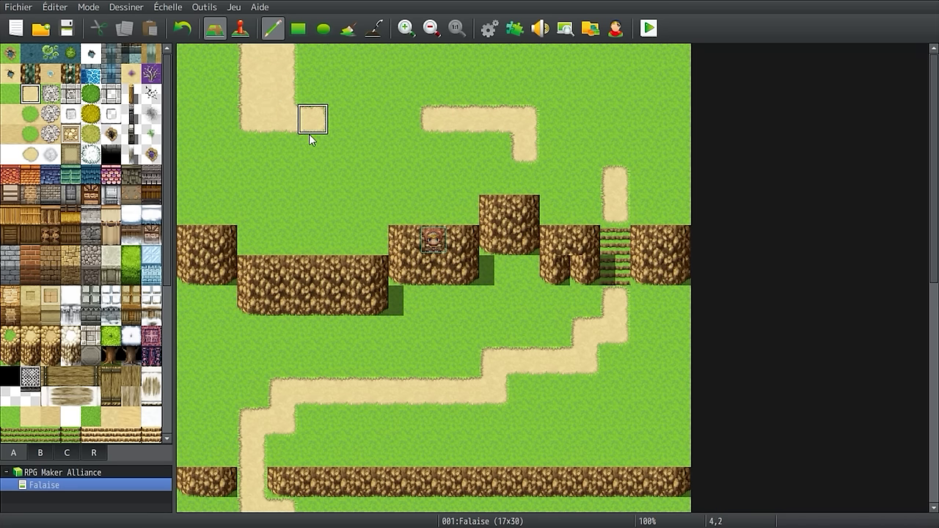
click(308, 141)
click(494, 147)
drag(494, 146, 465, 147)
click(287, 143)
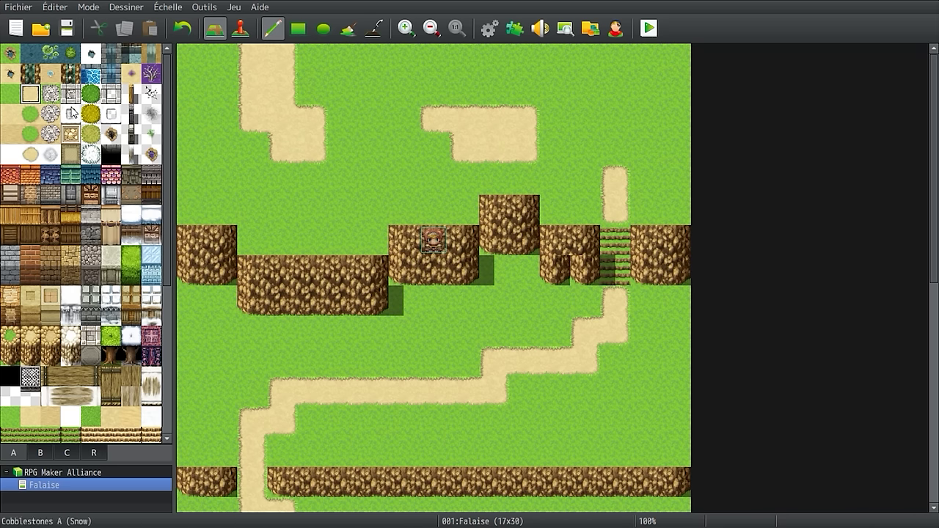
Step: Paint grey cobblestones over the northern end of the western dirt patch and along the west side of the eastern patch
click(50, 94)
mouse_move(252, 66)
mouse_down()
mouse_move(281, 68)
mouse_move(279, 88)
mouse_move(257, 91)
mouse_up()
click(254, 119)
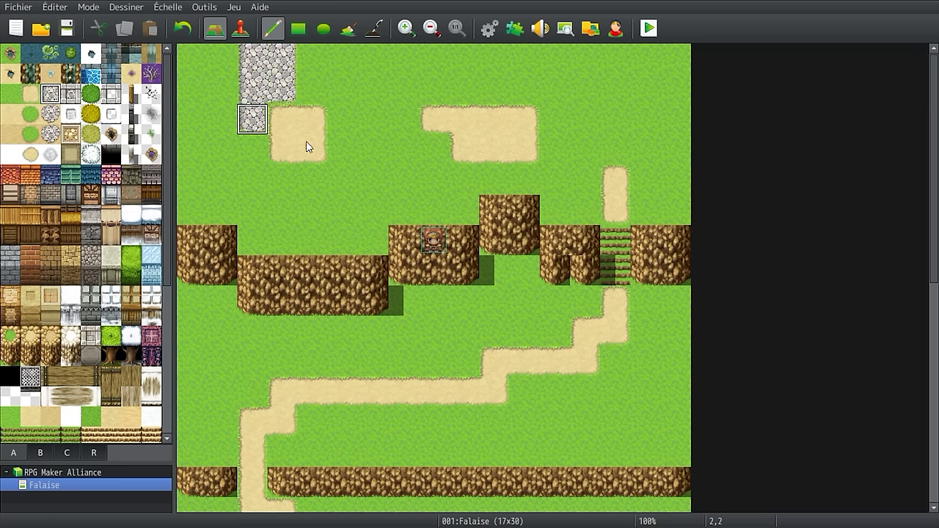
click(433, 147)
drag(405, 122, 434, 122)
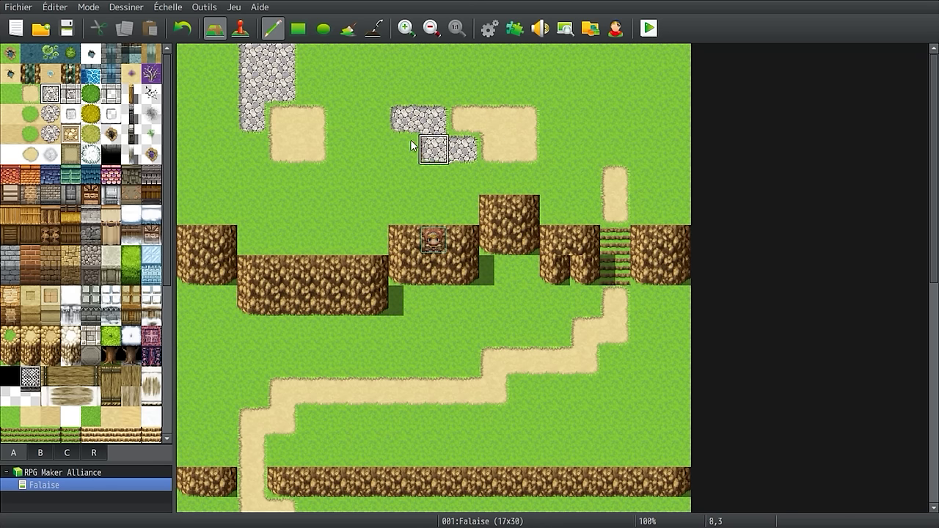
Step: Paint dark green bush patches in the northeast corner, along the west and north edges, and just above the lowered cliff section
click(90, 93)
mouse_move(564, 65)
mouse_down()
mouse_move(664, 109)
mouse_move(650, 64)
mouse_move(551, 83)
mouse_up()
mouse_move(192, 82)
mouse_down()
mouse_move(203, 111)
mouse_move(192, 187)
mouse_up()
drag(371, 59, 459, 71)
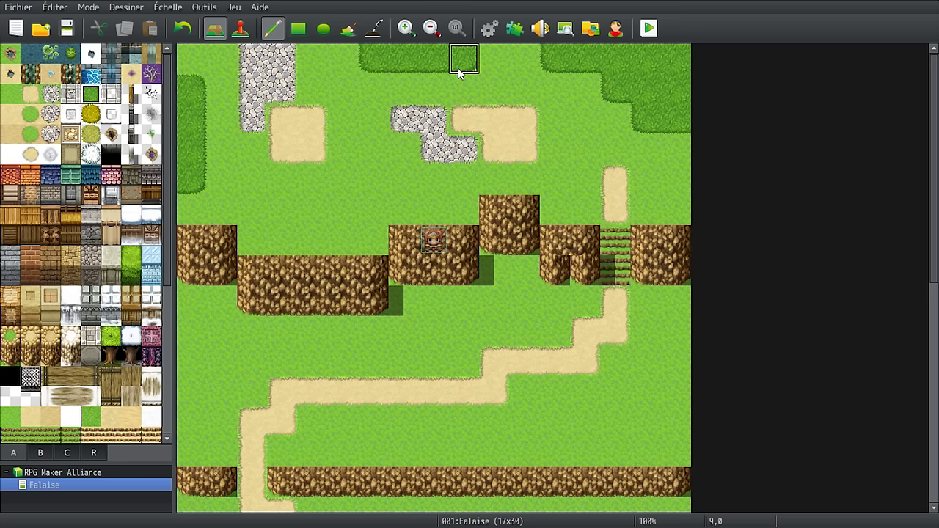
mouse_move(369, 183)
mouse_down()
mouse_move(311, 208)
mouse_move(363, 179)
mouse_up()
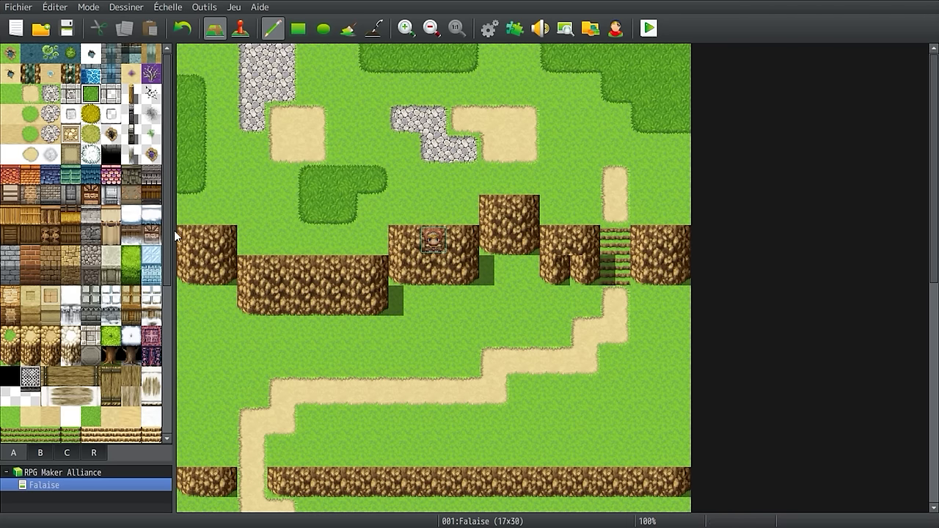
Step: Edge the tops of the lowered cliff section and its eastern neighbour with grass ledge tiles, adding corner pieces where the cliff steps up eastward
drag(167, 187, 165, 312)
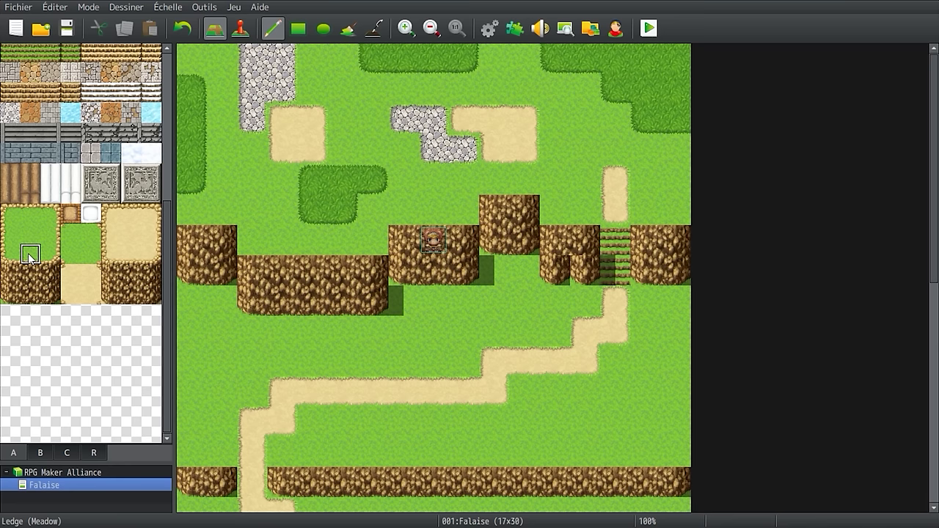
mouse_move(280, 243)
mouse_down()
mouse_move(354, 246)
mouse_move(435, 222)
mouse_up()
click(52, 253)
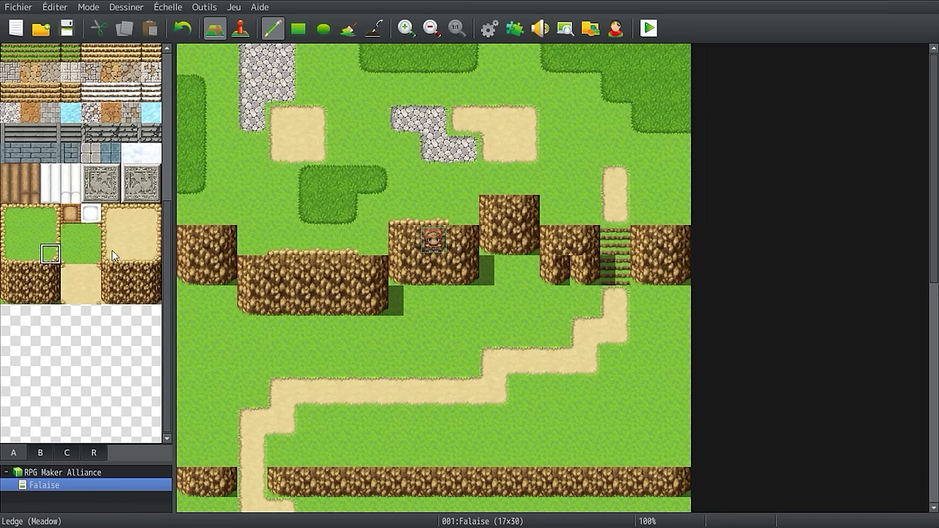
click(364, 249)
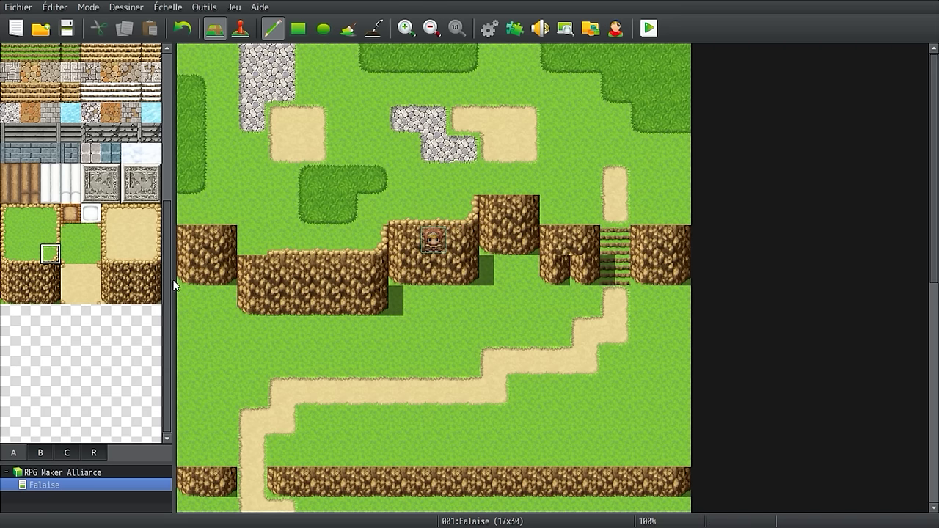
Step: Complete the grass ledge edging on the remaining cliff tops beside the stairs and in the west, with corner pieces at the steps
click(10, 253)
click(207, 213)
click(585, 213)
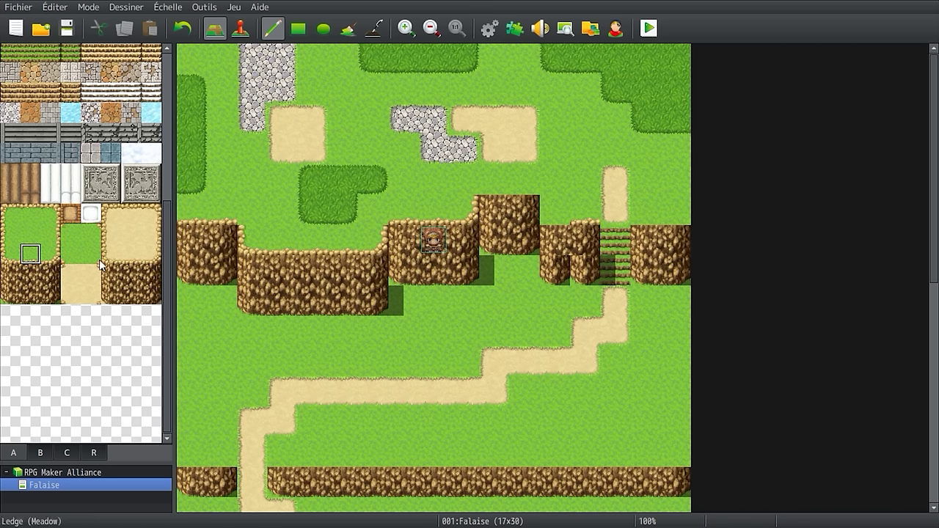
click(71, 253)
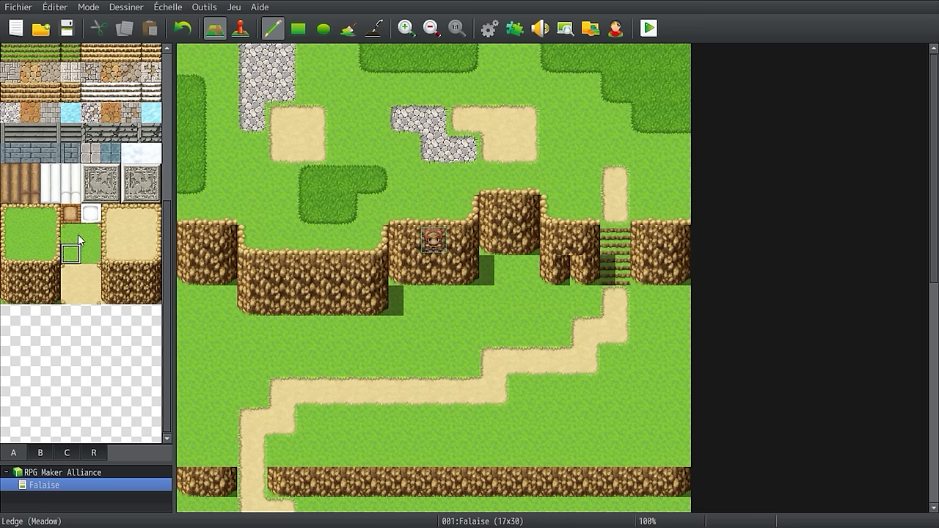
click(90, 253)
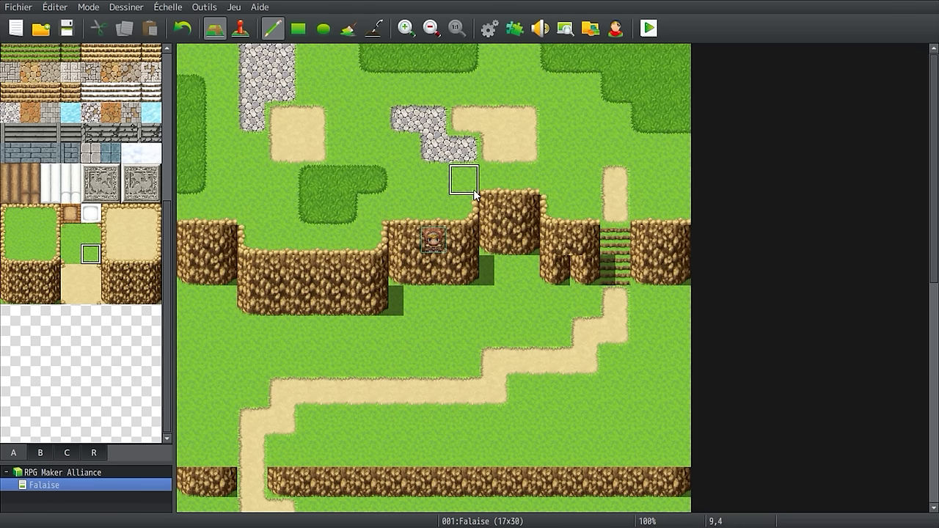
click(70, 253)
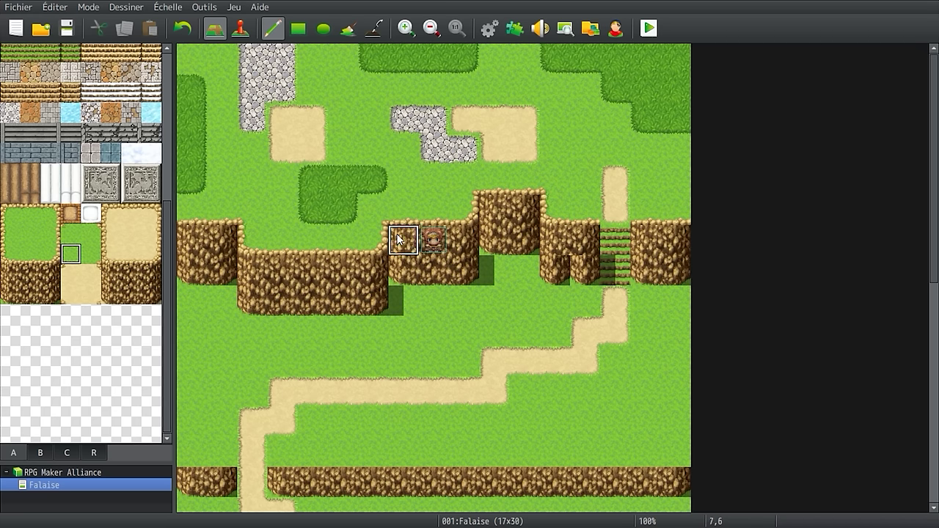
Step: Repair the cliff section directly west of the stairs so it forms one solid block two tiles wide
scroll(64, 314, up, 3)
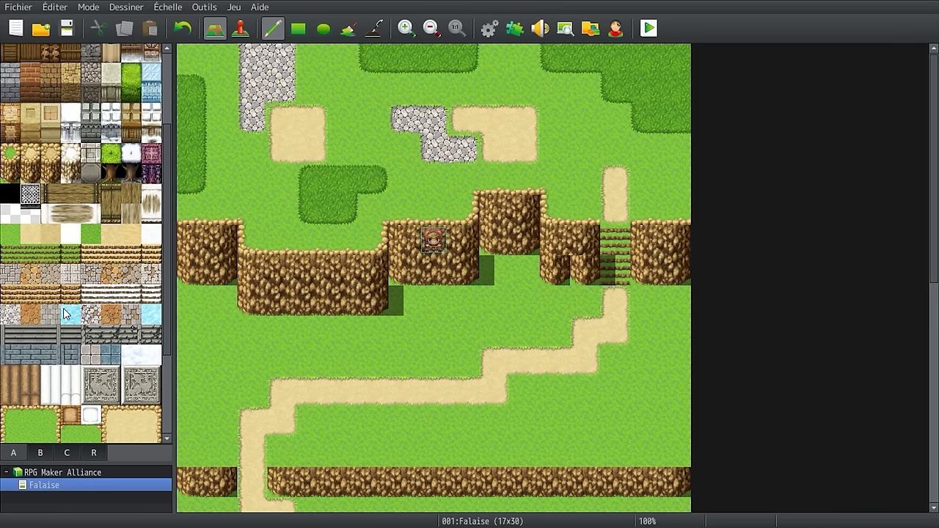
scroll(58, 308, up, 2)
click(585, 240)
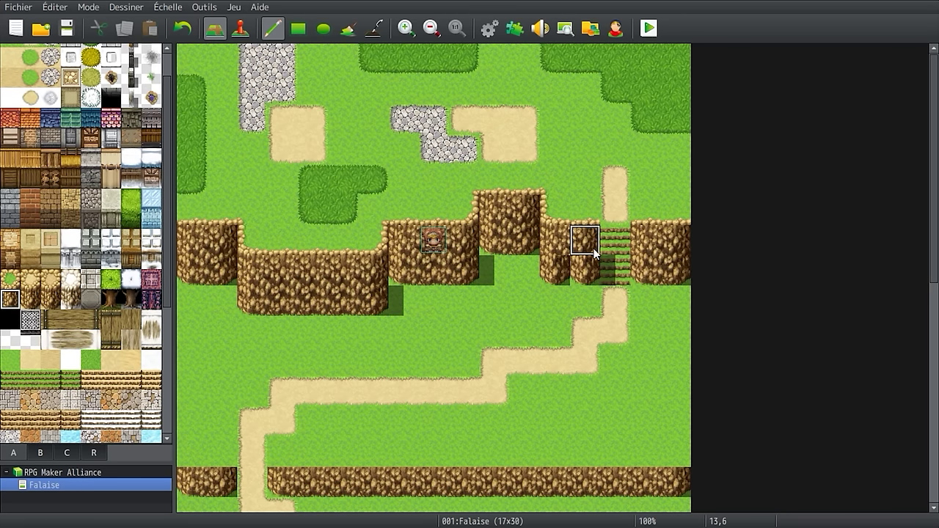
key(ctrl+z)
scroll(86, 242, up, 1)
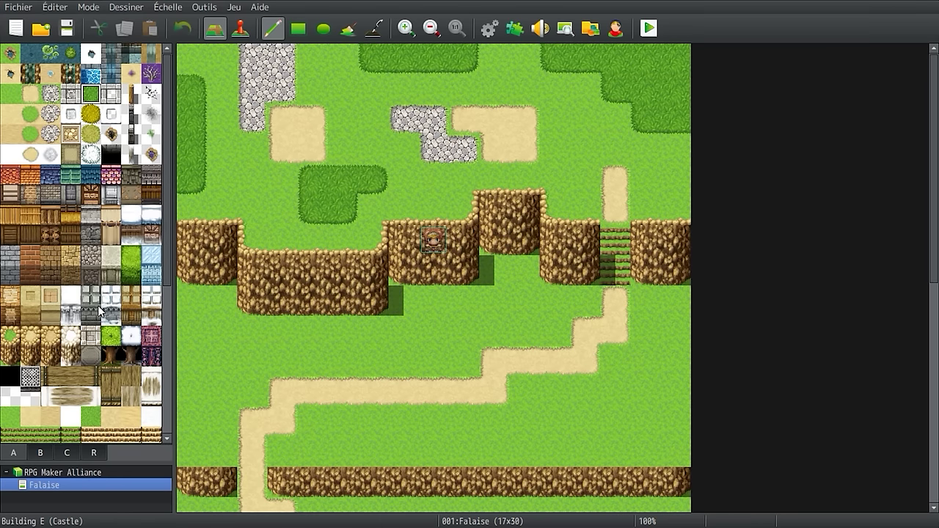
Step: Place two overlapping large trees above the lowered cliff section, at the west side of the dark green patch
click(42, 453)
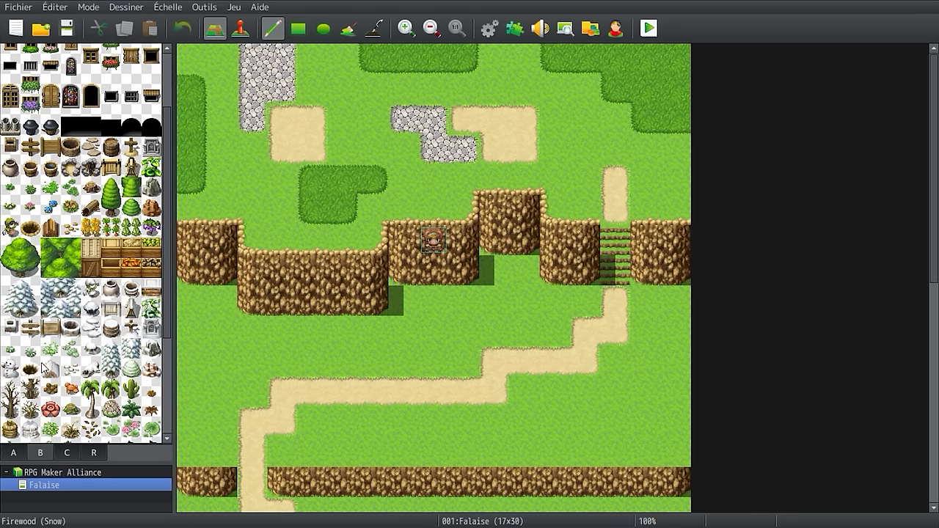
scroll(22, 277, up, 1)
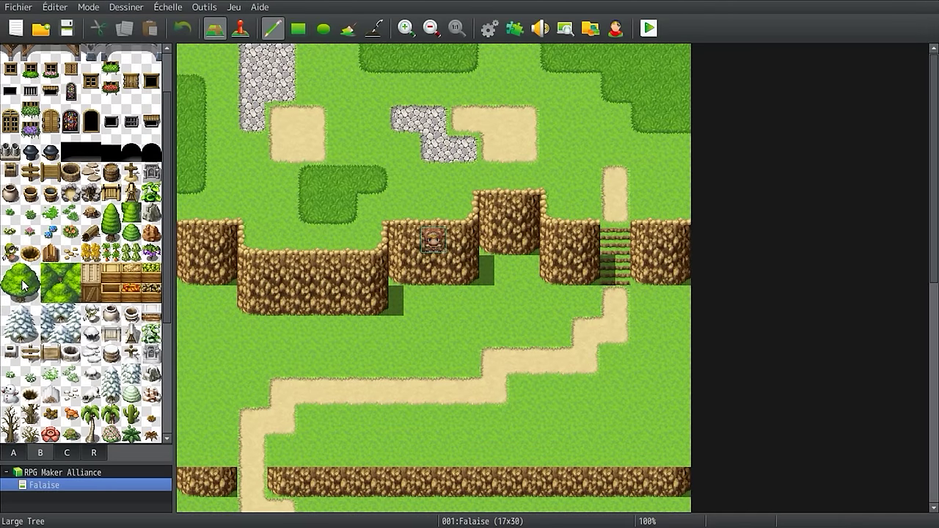
drag(11, 274, 30, 293)
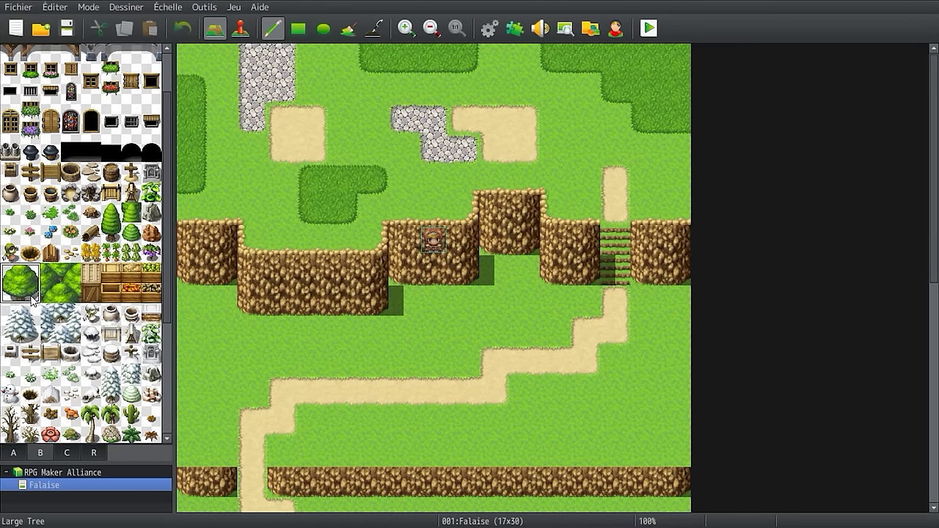
click(274, 171)
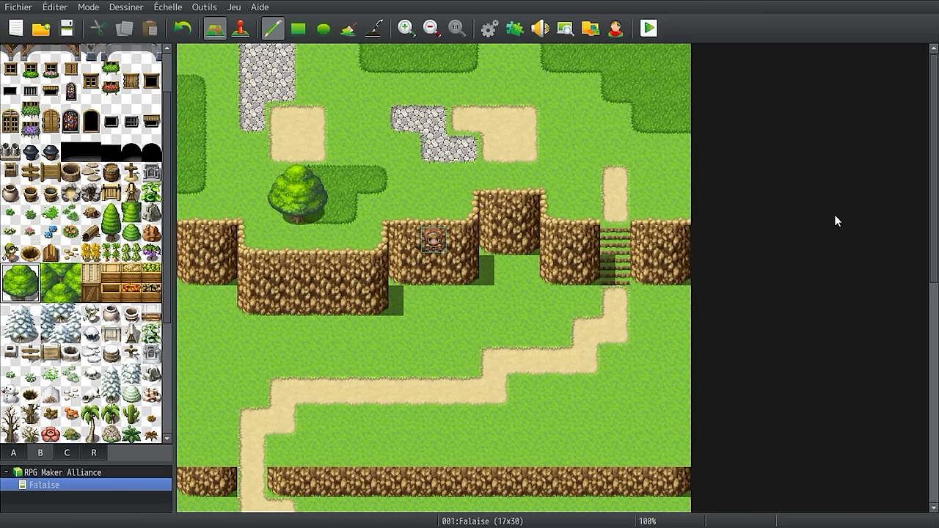
click(256, 158)
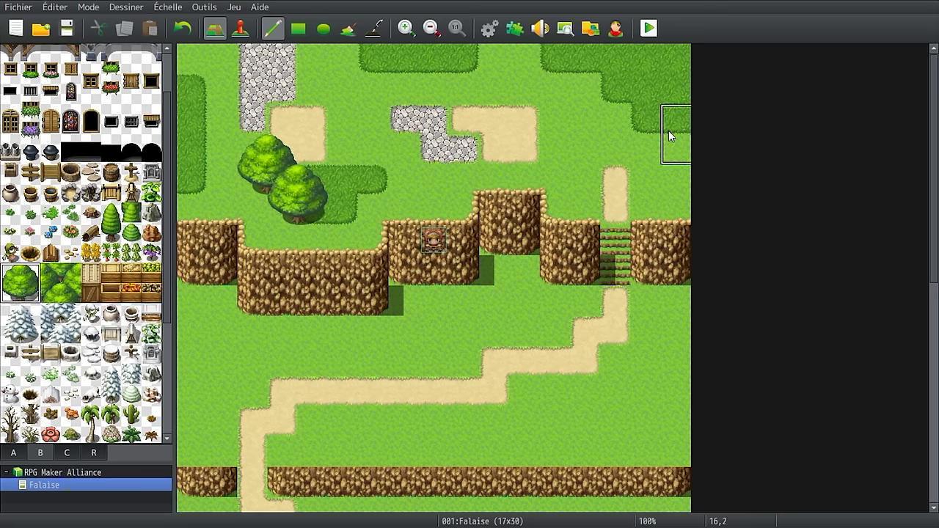
Step: Add large trees north of the cliff: two stacked on the east edge, three clustered northwest of the stairs, and one at the north edge
click(670, 97)
click(669, 121)
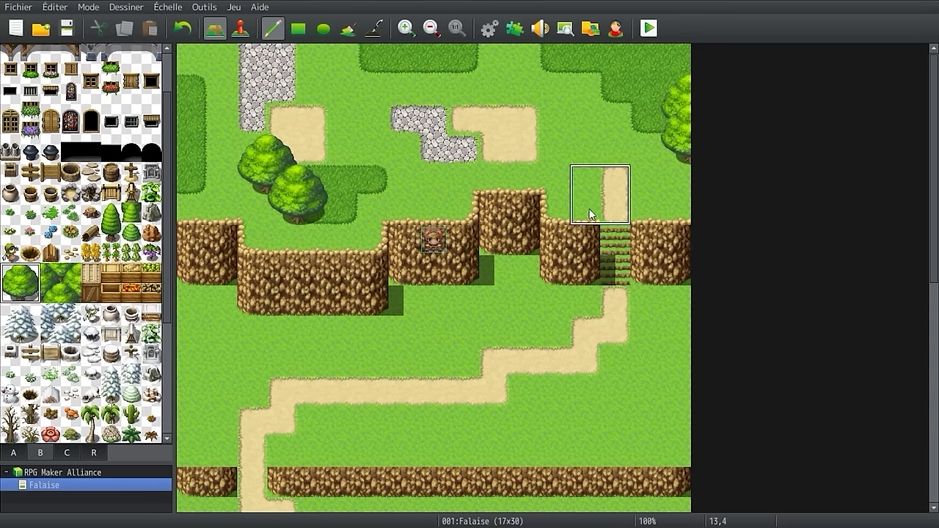
click(549, 58)
click(549, 87)
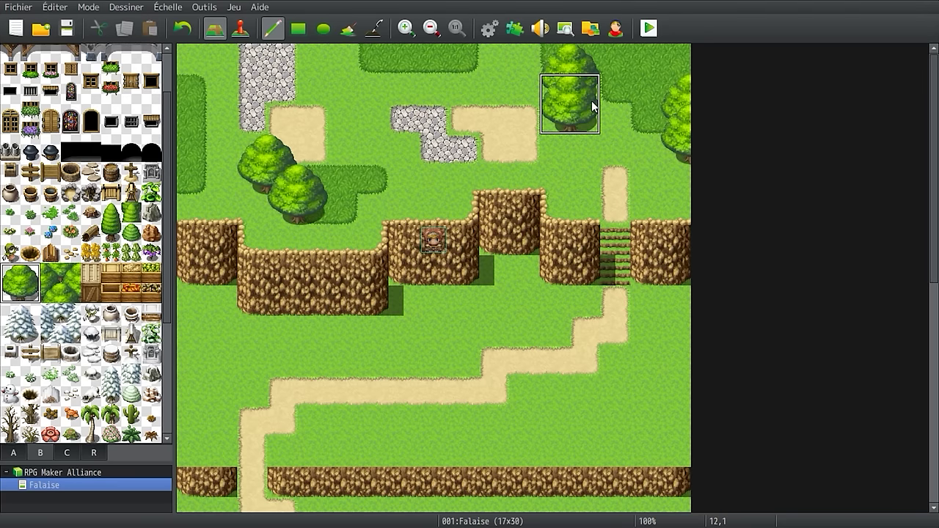
click(596, 111)
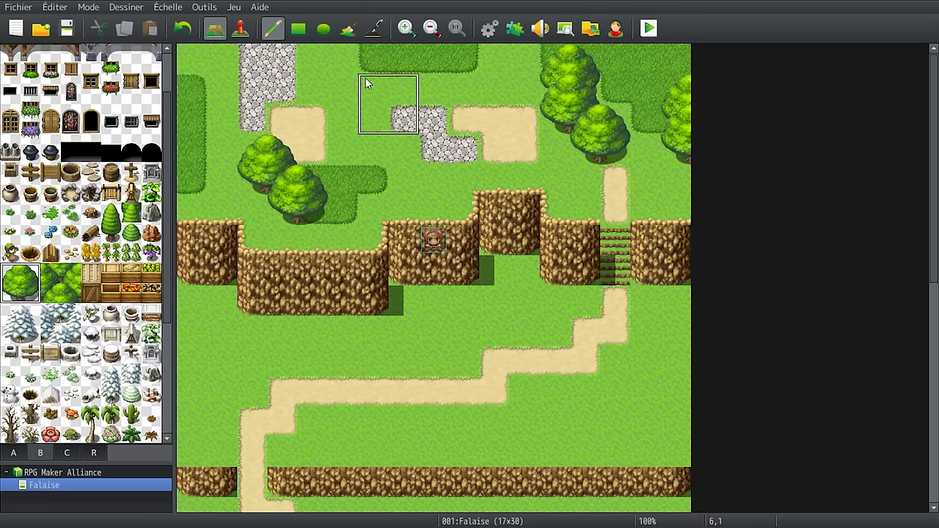
click(367, 54)
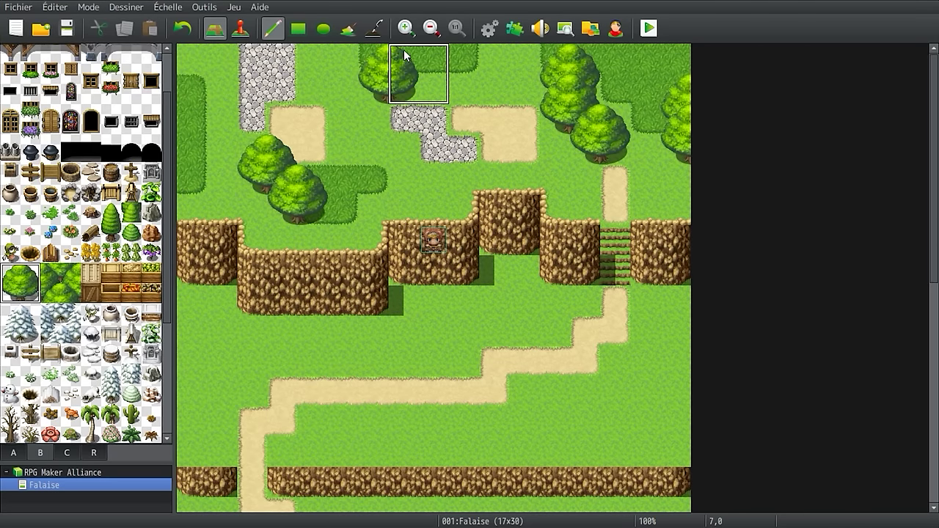
Step: Place the lower half of a large tree on each side of the north-edge tree, cut off by the map border
click(29, 294)
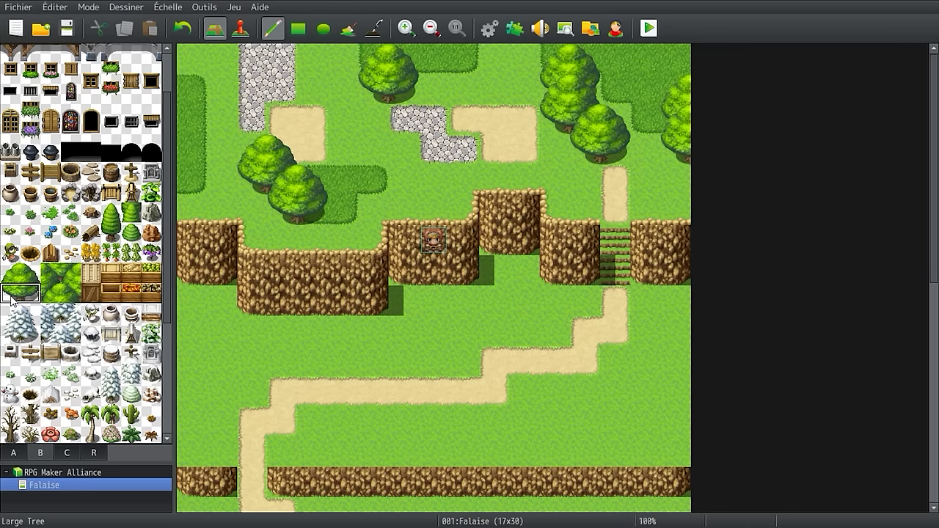
click(435, 63)
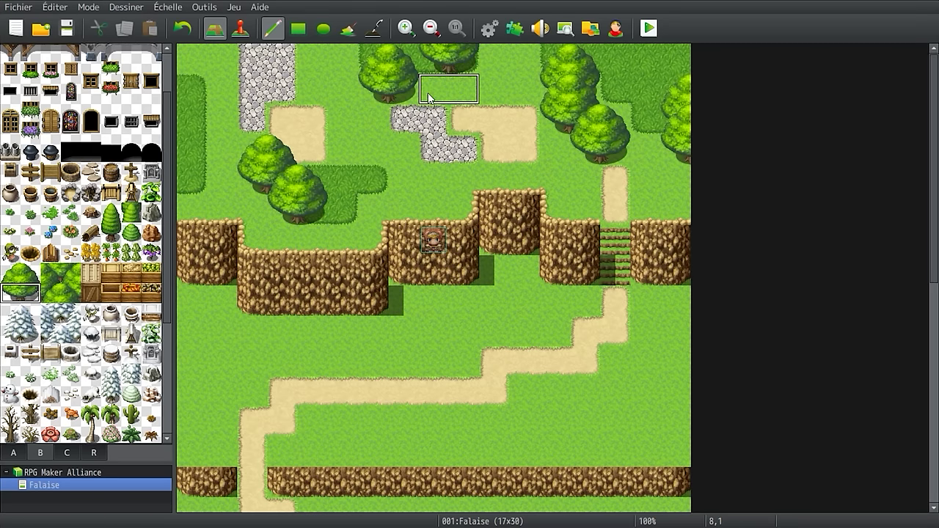
click(333, 59)
Step: Place two right-hand tree halves along the west edge and a lower tree half beside them in the northwest corner
click(11, 272)
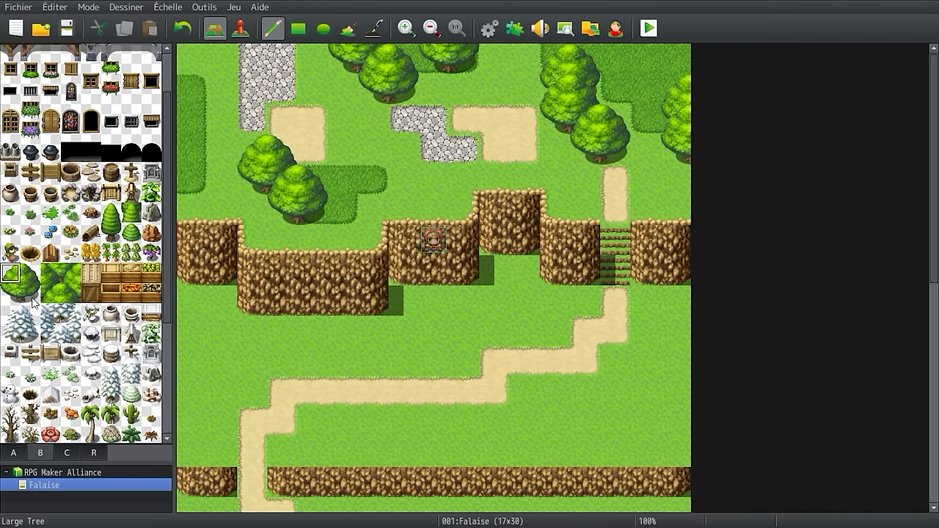
click(191, 117)
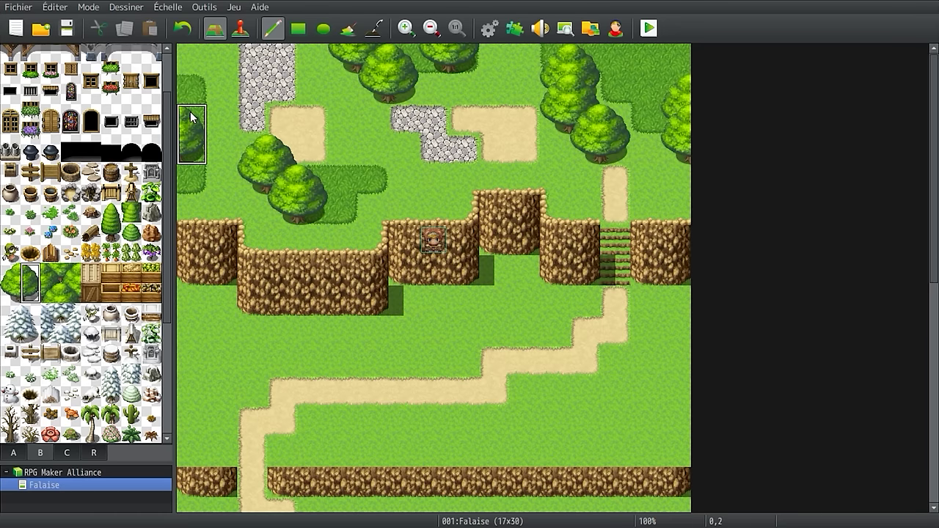
click(195, 53)
click(23, 295)
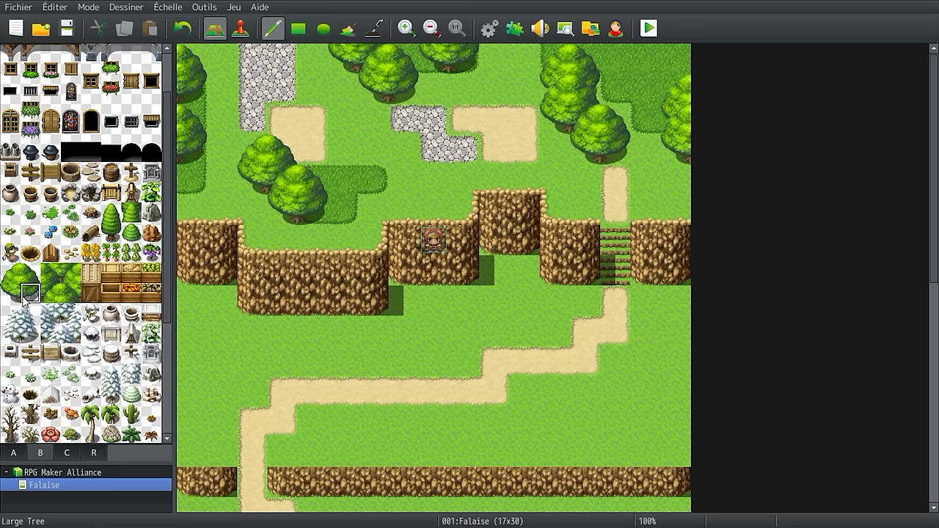
click(195, 72)
click(30, 275)
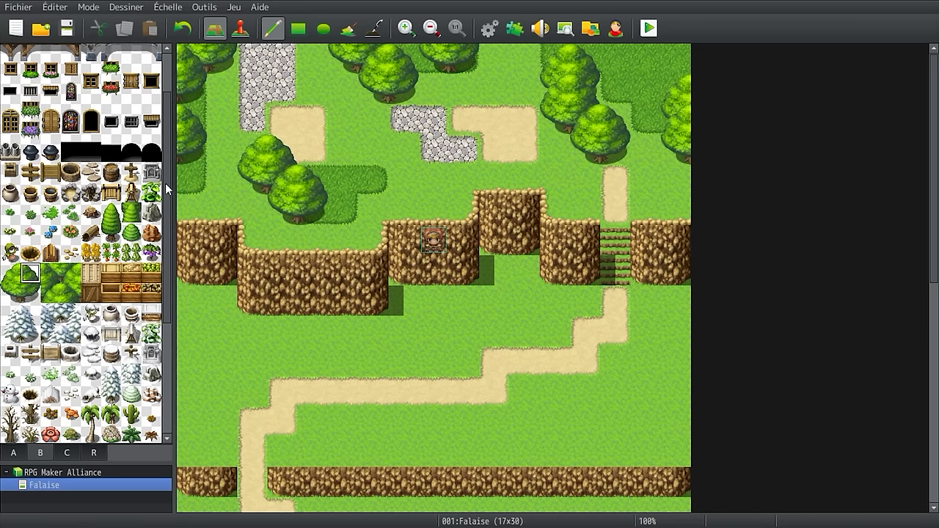
Step: Scatter yellow flowers and a small grass tuft among the western trees, and two different grass tufts northeast of the stairs
click(10, 232)
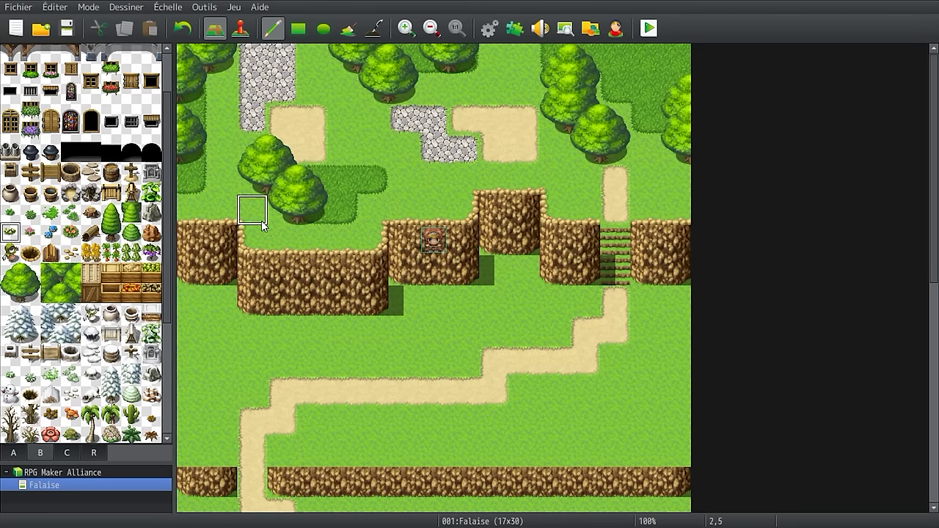
click(257, 222)
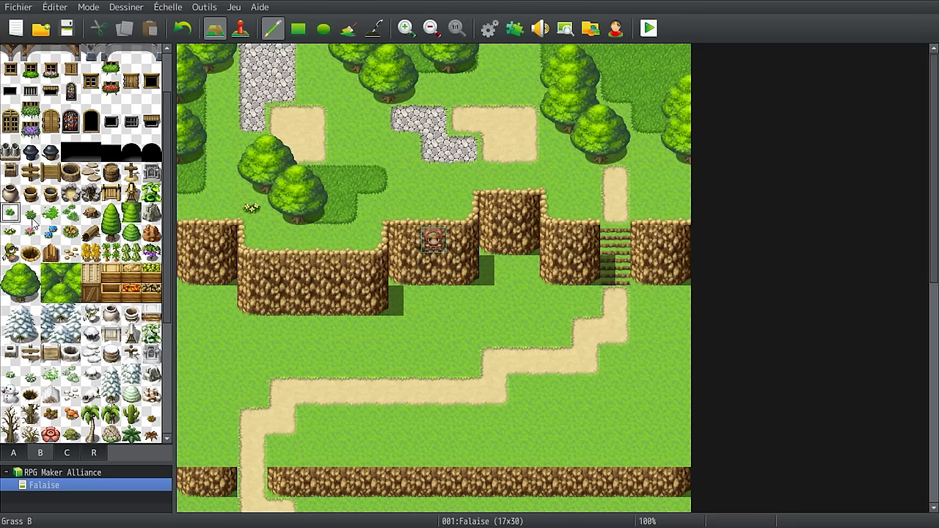
click(223, 119)
click(30, 212)
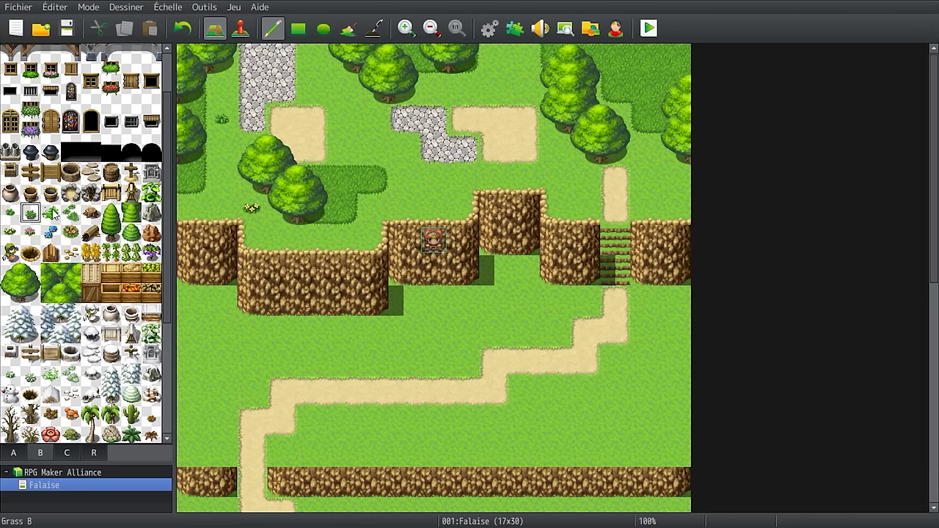
click(645, 150)
click(70, 213)
click(675, 180)
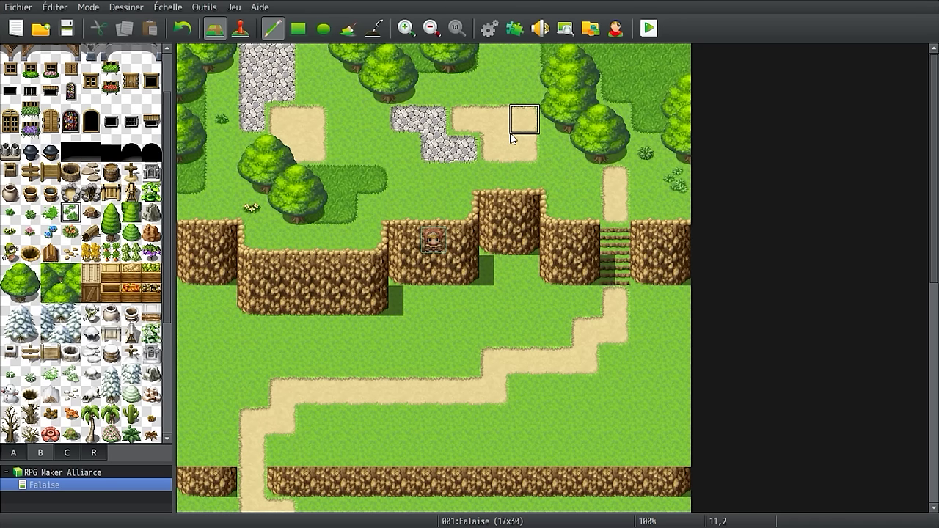
Step: Place four large trees south of the cliff, three below the dirt path and one above its western stretch
click(13, 285)
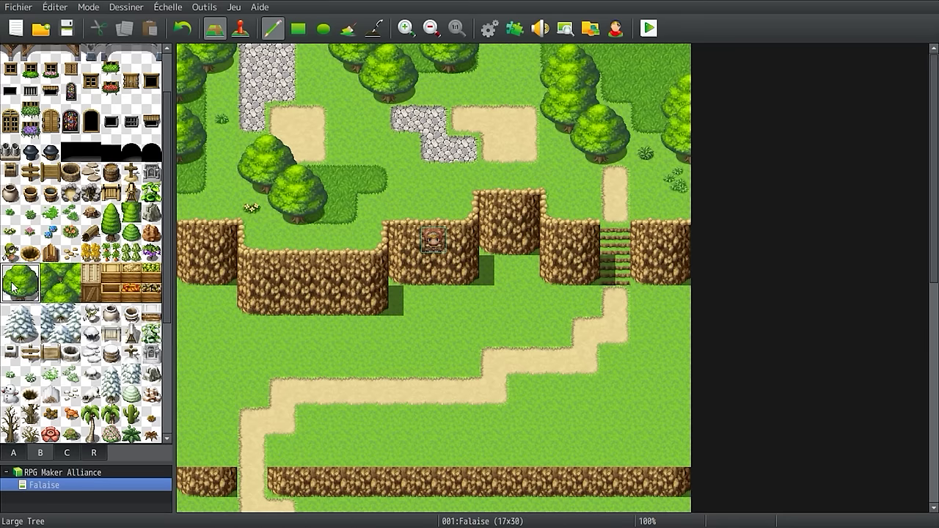
scroll(413, 197, down, 1)
scroll(528, 294, up, 1)
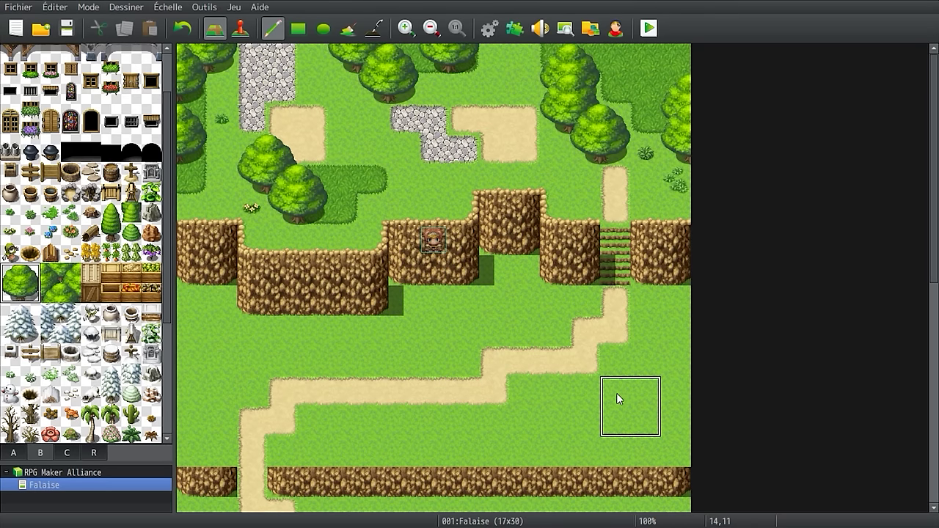
click(616, 399)
click(525, 415)
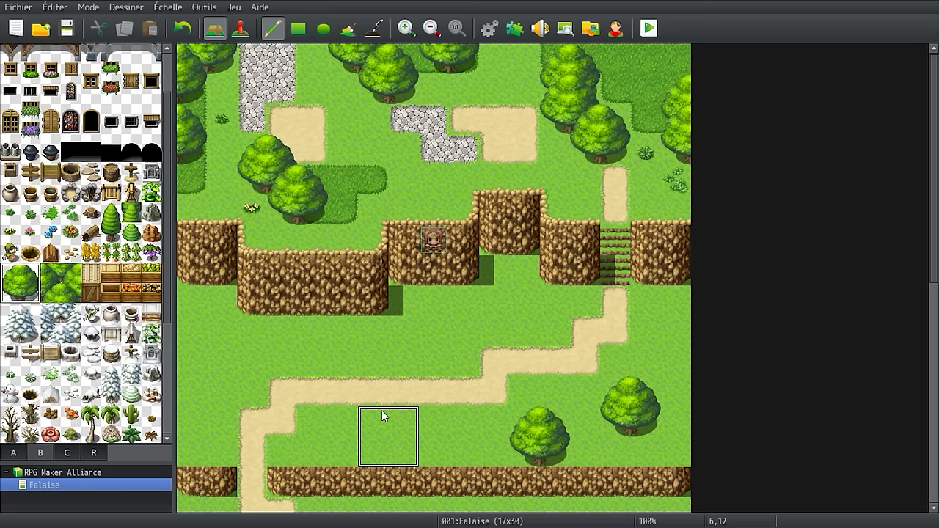
click(442, 406)
click(351, 336)
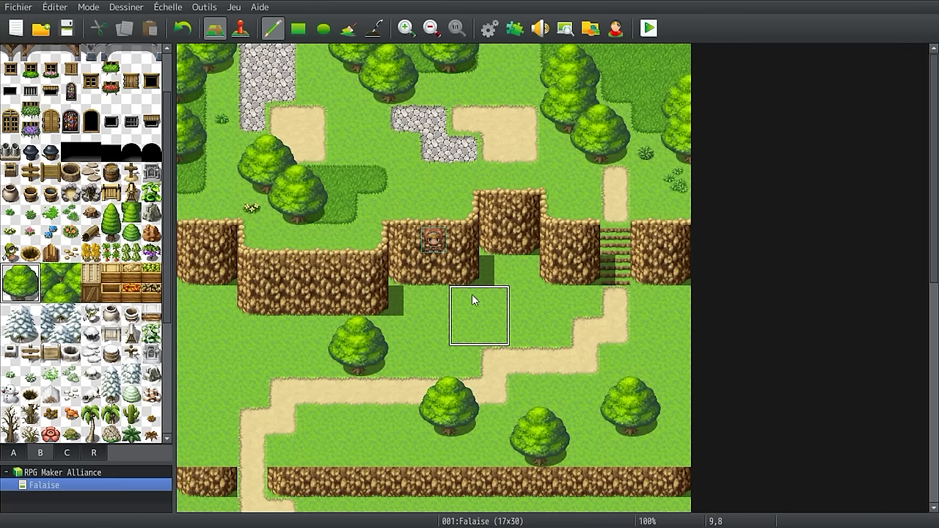
Step: Try three more large trees south of the cliff: two north of the dirt path and one cut off by the east edge
click(472, 294)
click(555, 298)
click(660, 331)
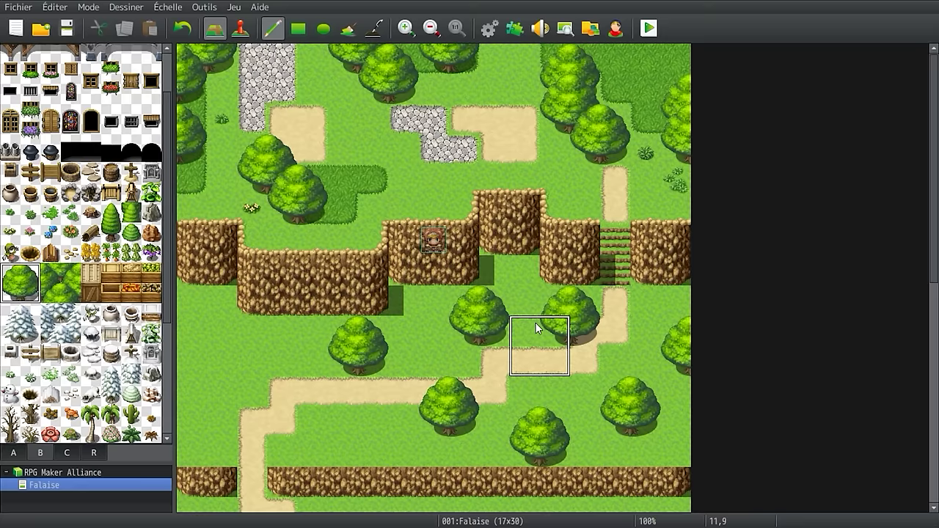
Step: Undo all the large trees placed between the upper and lower cliffs
key(ctrl+z)
key(ctrl+z)
key(ctrl+z)
key(ctrl+z)
key(ctrl+z)
key(ctrl+z)
key(ctrl+z)
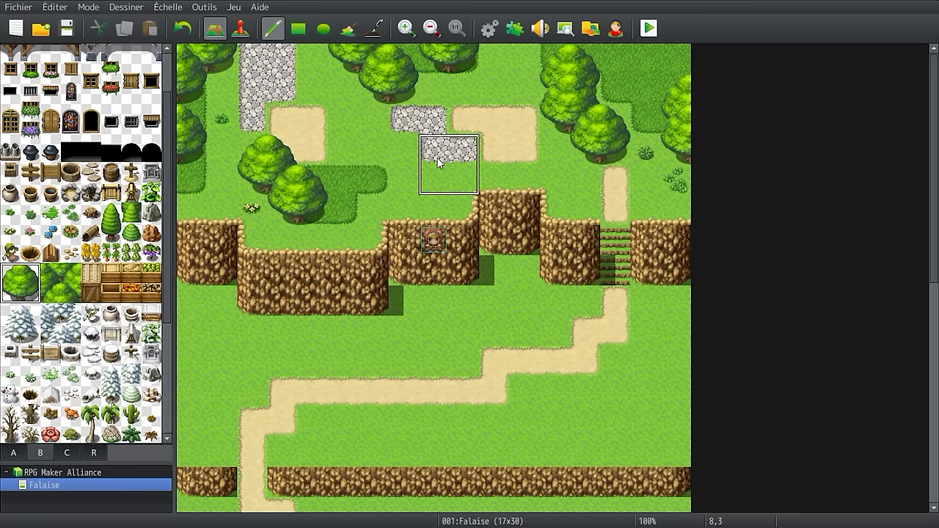
Step: Add a grass tuft and trim the cobblestone near the north tree, and plant large trees in the northeast corner
click(70, 212)
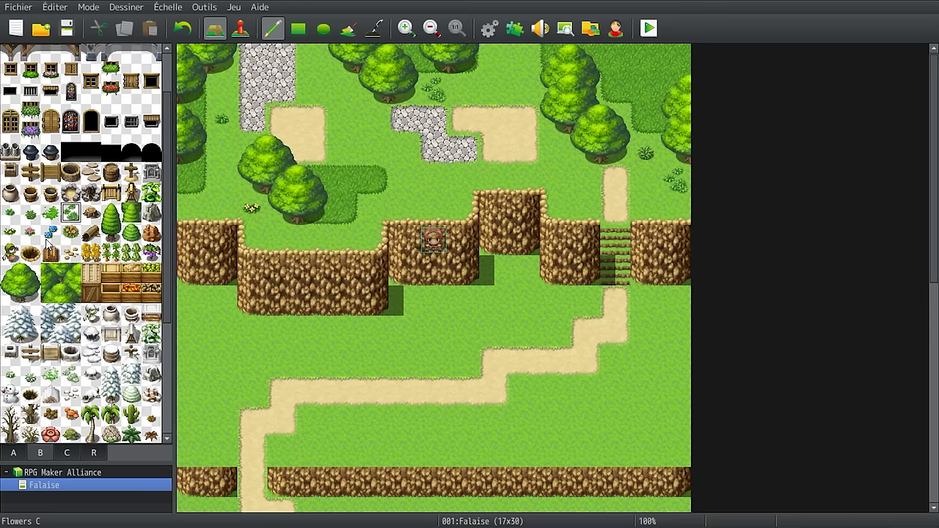
click(423, 161)
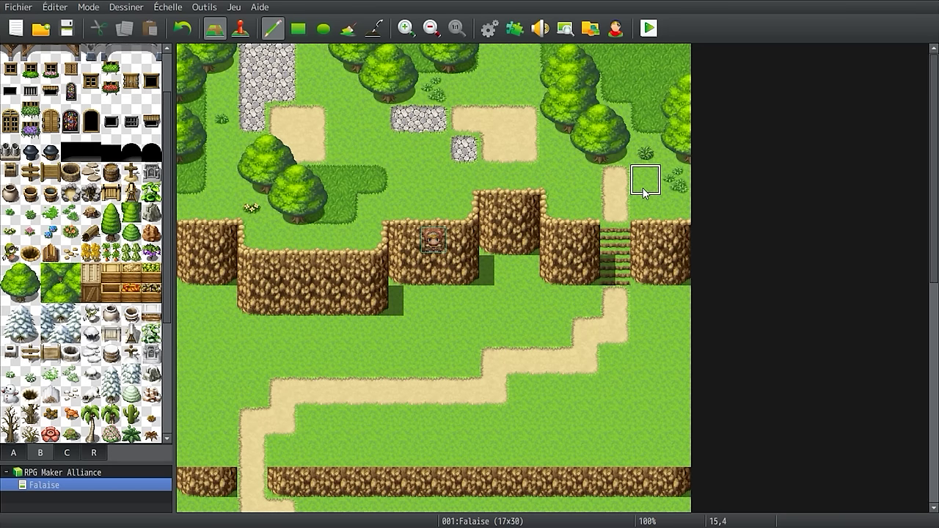
click(11, 291)
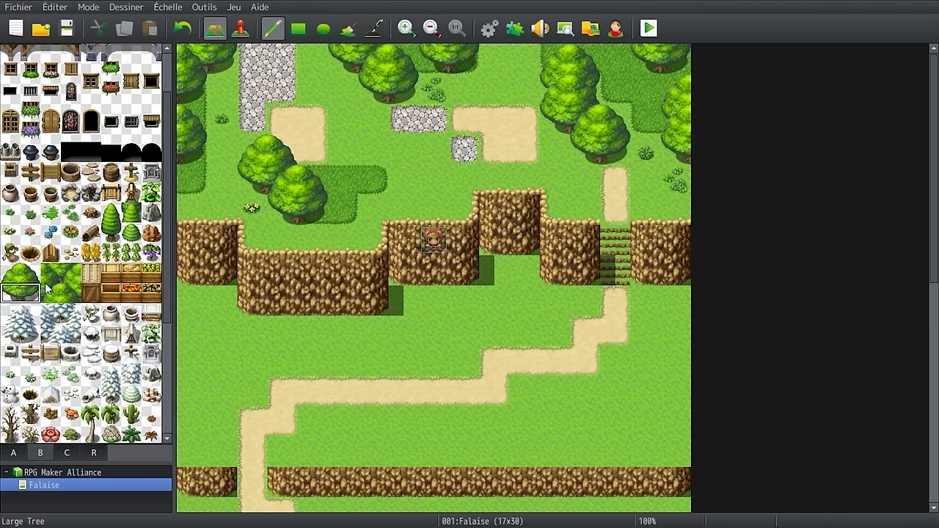
click(614, 63)
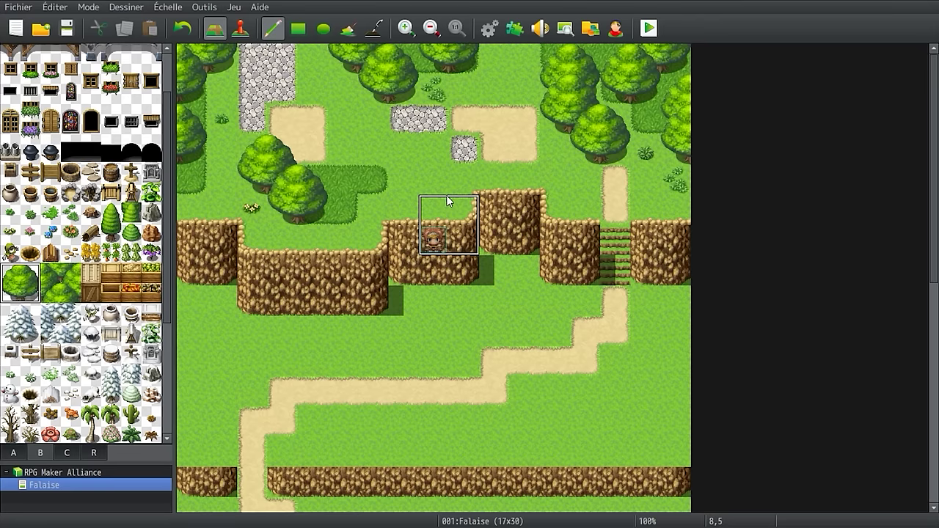
Step: Clear the dirt path between the two cliffs to grass and rebuild the lower cliff as staggered rock wall blocks
scroll(543, 214, down, 1)
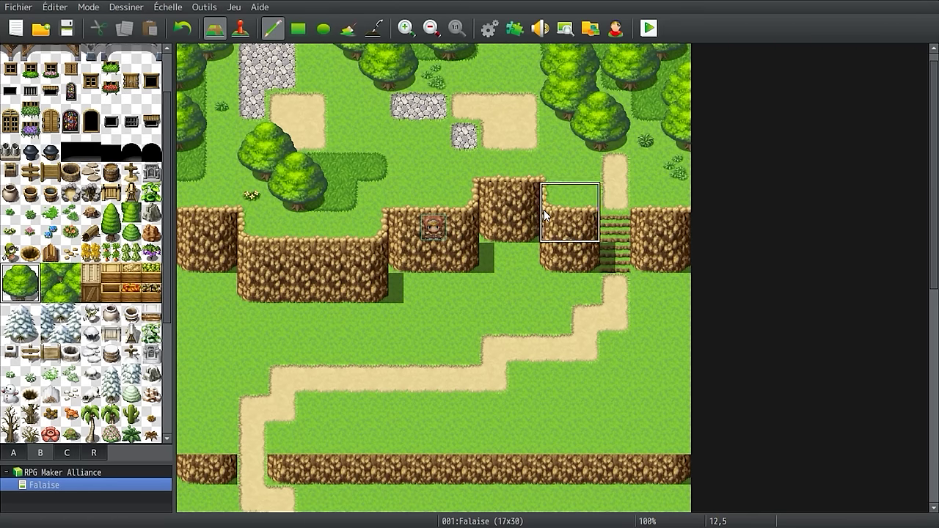
scroll(543, 210, down, 5)
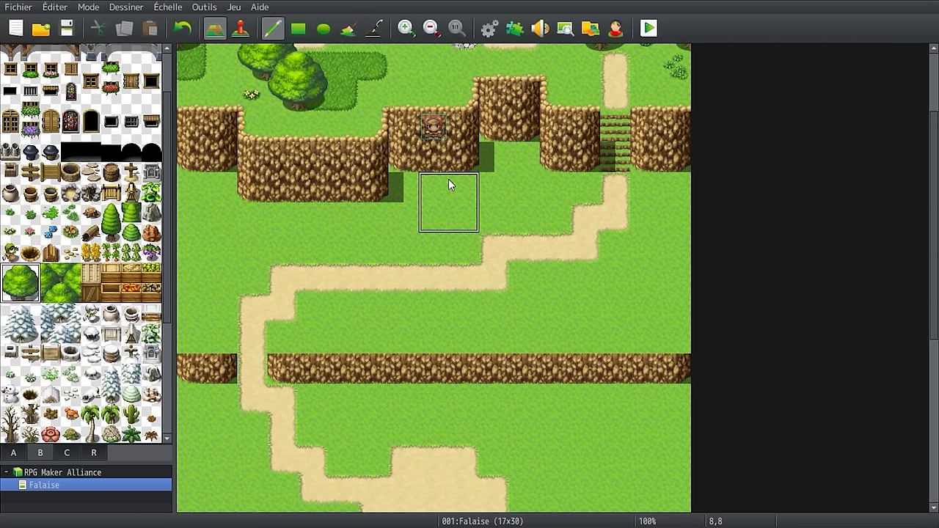
scroll(448, 184, down, 4)
right_click(220, 262)
mouse_move(220, 262)
mouse_down()
mouse_move(433, 262)
mouse_move(646, 292)
mouse_move(660, 264)
mouse_up()
key(ctrl+z)
right_click(271, 233)
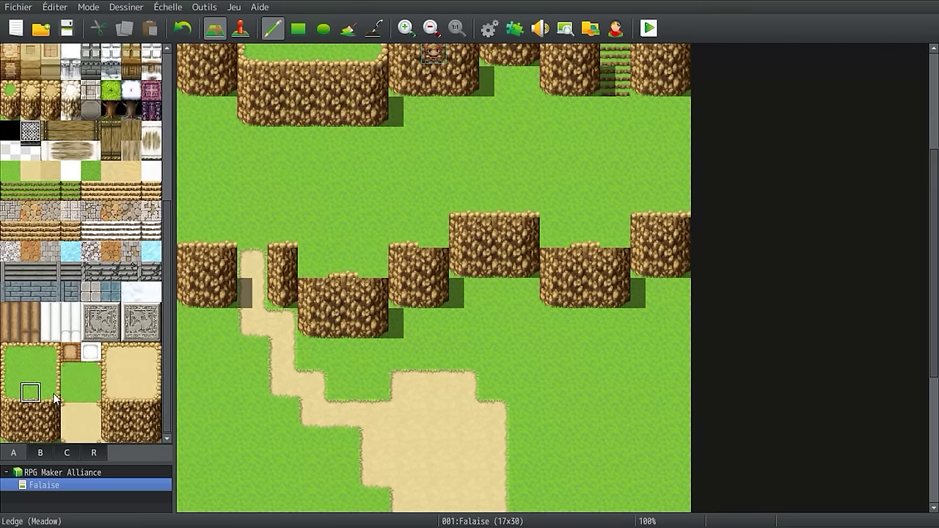
Step: Edge the lower cliff with meadow ledges, fit stairs into its western gap, and start a dirt path below the upper stairs
key(ctrl+z)
key(ctrl+z)
key(ctrl+z)
key(ctrl+z)
key(ctrl+z)
key(ctrl+z)
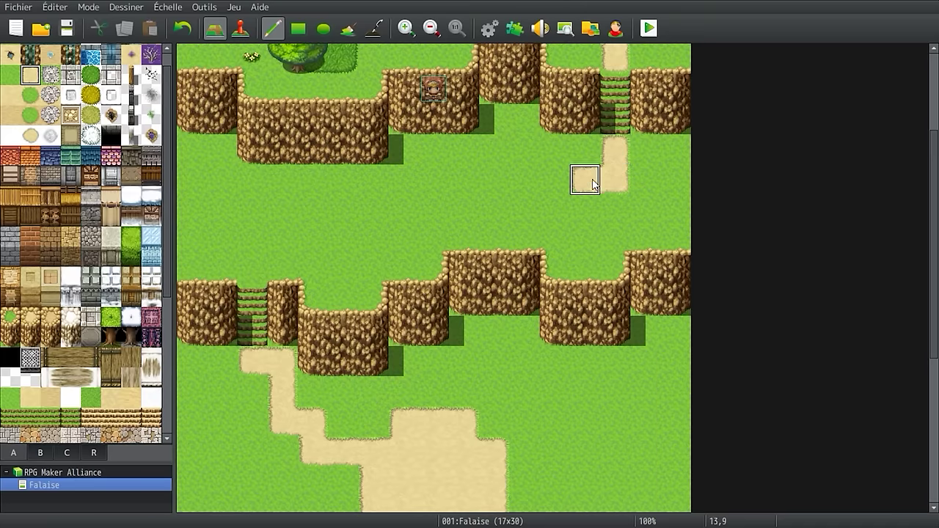
Step: Paint broken dirt patches between the upper and lower stairs, and dark grass along the west and east edges
key(ctrl+z)
key(ctrl+z)
key(ctrl+z)
key(ctrl+z)
key(ctrl+z)
key(ctrl+z)
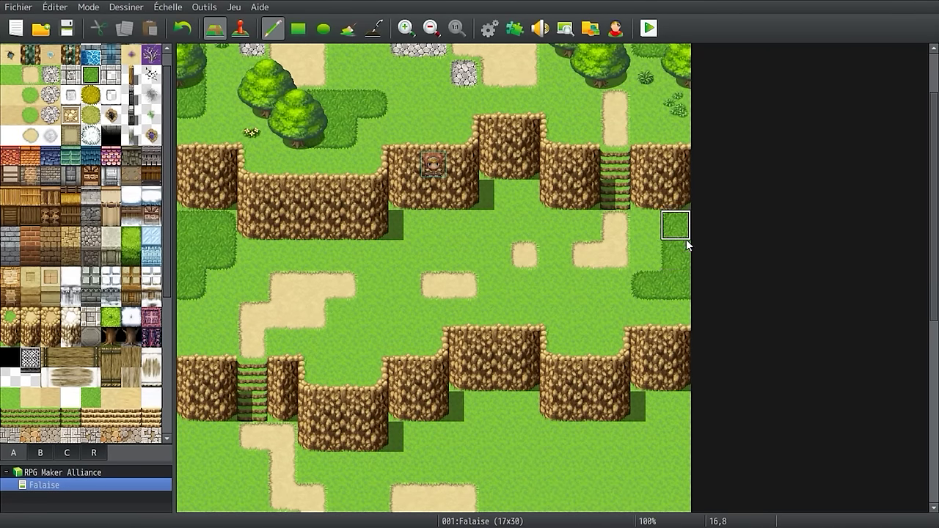
Step: Paint a dark grass patch below the upper cliff and plant large trees in the west, centre and east of the middle terrace
key(ctrl+z)
key(ctrl+z)
key(ctrl+z)
key(ctrl+z)
key(ctrl+z)
key(ctrl+z)
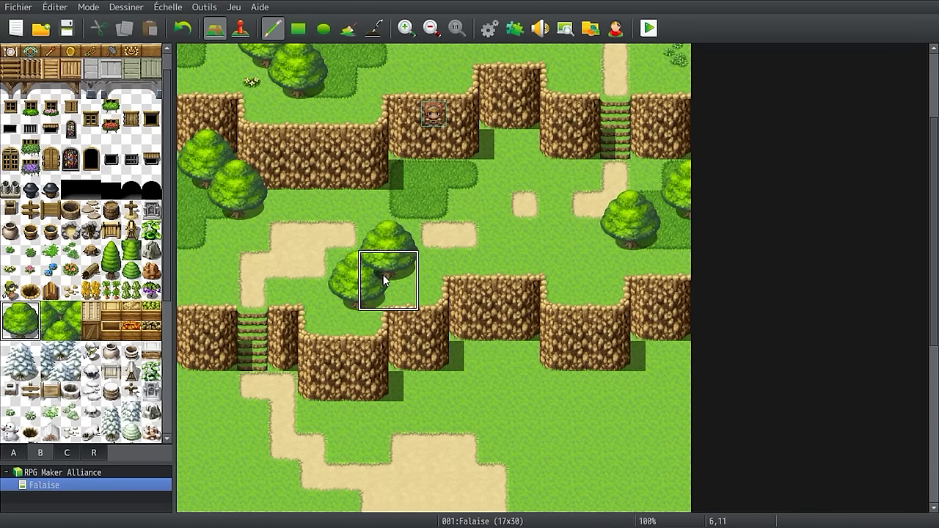
Step: Add another large tree, three tall narrow trees and a grass tuft to the middle terrace
key(ctrl+z)
key(ctrl+z)
key(ctrl+z)
key(ctrl+z)
key(ctrl+z)
key(ctrl+z)
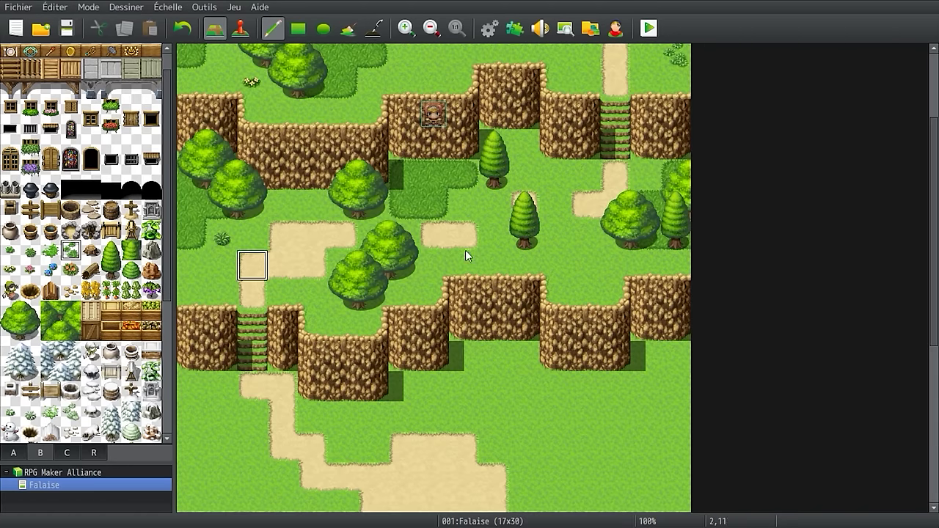
Step: Decorate the middle terrace with pink and yellow flowers, a grass tuft in the east, and pebbles below the upper cliff
key(ctrl+z)
key(ctrl+z)
key(ctrl+z)
key(ctrl+z)
key(ctrl+z)
key(ctrl+z)
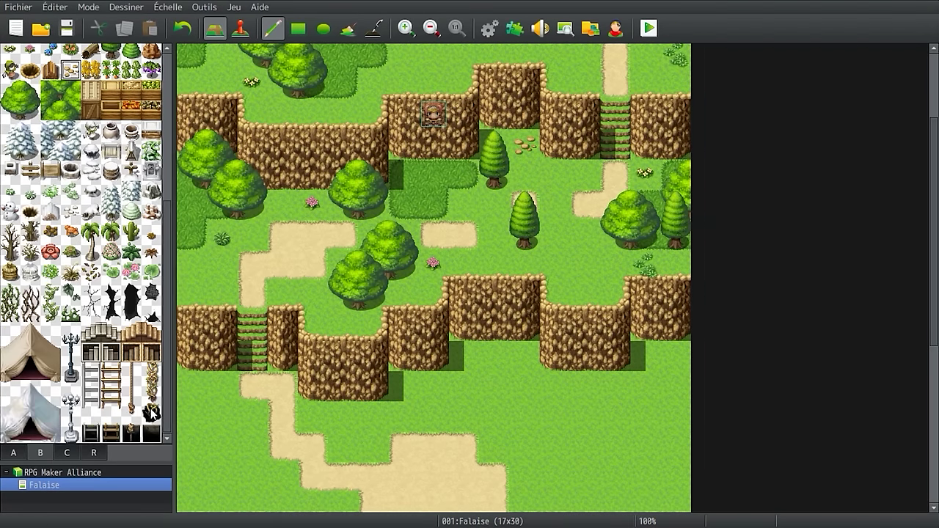
Step: Place a cave entrance in the lower cliff's tallest block and rework the dirt below the cave and stairs into separate patches
key(ctrl+z)
key(ctrl+z)
key(ctrl+z)
key(ctrl+z)
key(ctrl+z)
key(ctrl+z)
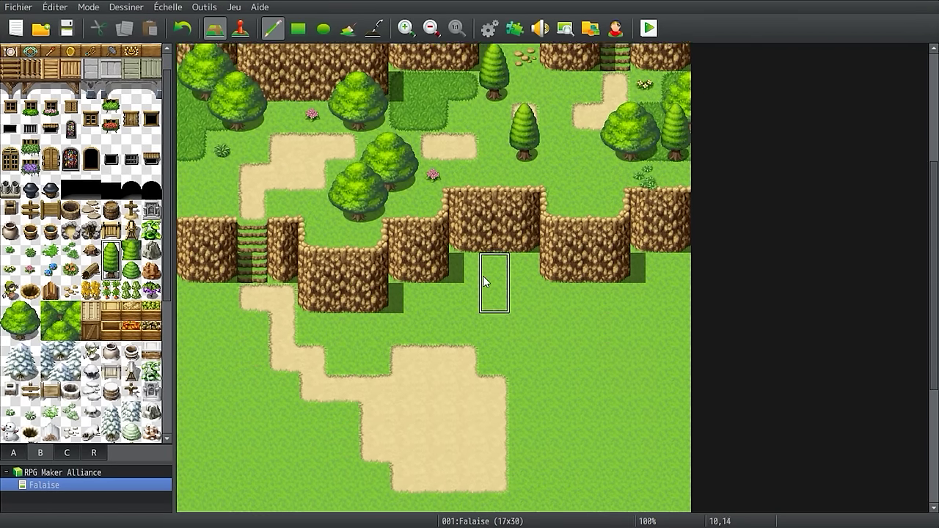
key(ctrl+z)
key(ctrl+z)
key(ctrl+z)
key(ctrl+z)
key(ctrl+z)
key(ctrl+z)
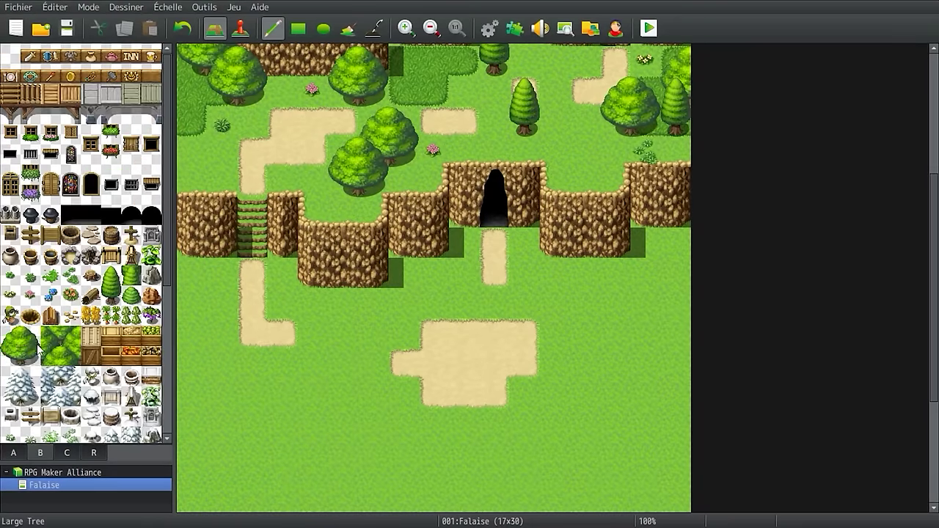
Step: Draw a stepped meadow ledge from the lower cliff's west end down around the south of the dirt patches
key(ctrl+z)
key(ctrl+z)
key(ctrl+z)
key(ctrl+z)
key(ctrl+z)
key(ctrl+z)
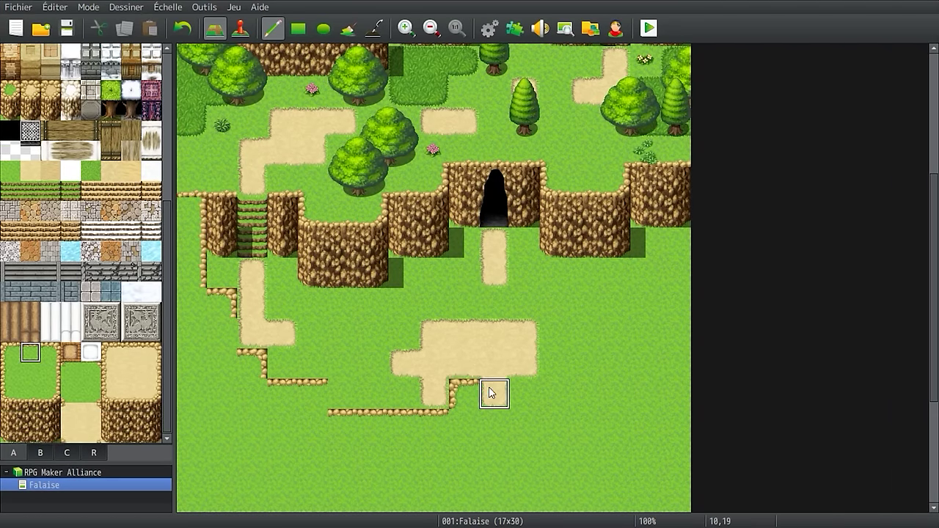
Step: Complete the ledge outline up the east side to the lower cliff and remove the cliff's outermost eastern block
key(ctrl+z)
key(ctrl+z)
key(ctrl+z)
key(ctrl+z)
key(ctrl+z)
key(ctrl+z)
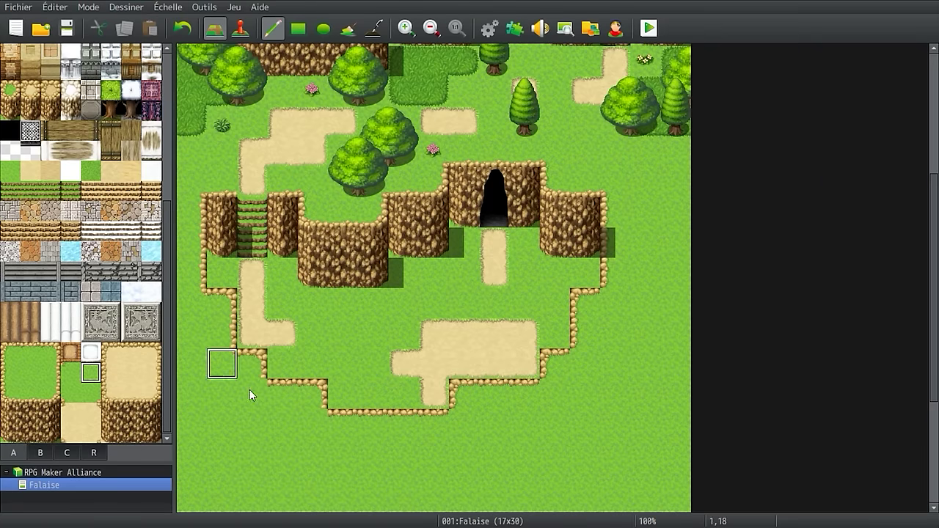
Step: Shorten the dirt path below the lower stairs and reshape the central dirt patch inside the ledge enclosure
key(ctrl+z)
key(ctrl+z)
key(ctrl+z)
key(ctrl+z)
key(ctrl+z)
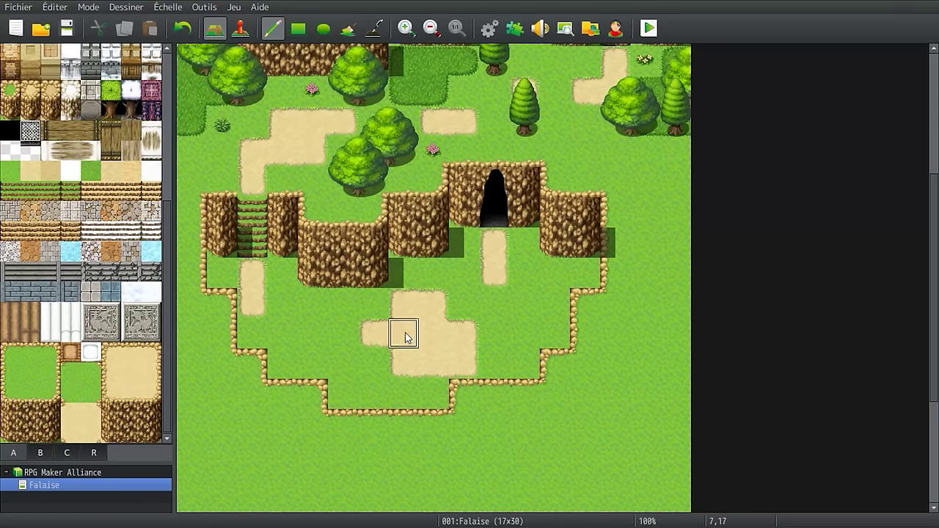
Step: Place three tall narrow trees and two tree stumps inside the ledge enclosure
key(ctrl+z)
key(ctrl+z)
key(ctrl+z)
key(ctrl+z)
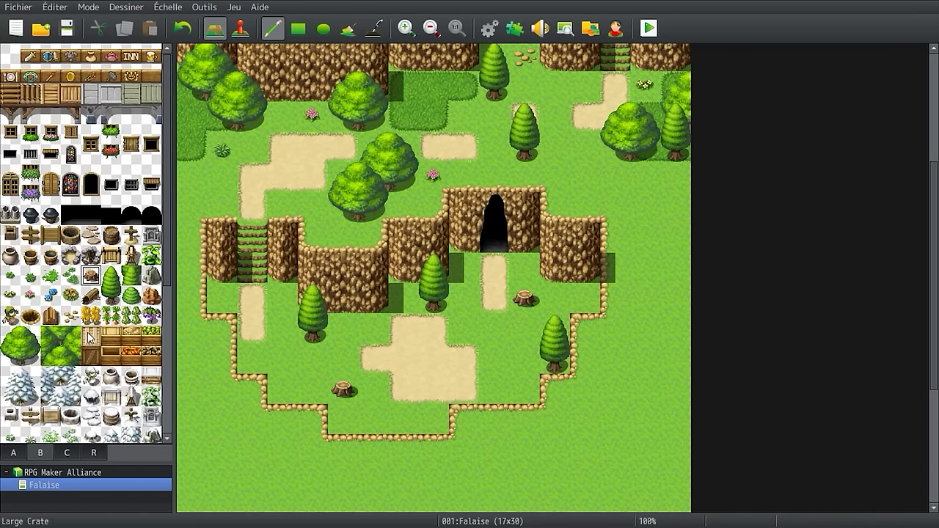
Step: Furnish the enclosure with a stone campfire and pebbles, removing the southwest stump and narrowing the central dirt patch
key(ctrl+z)
key(ctrl+z)
key(ctrl+z)
key(ctrl+z)
key(ctrl+z)
key(ctrl+z)
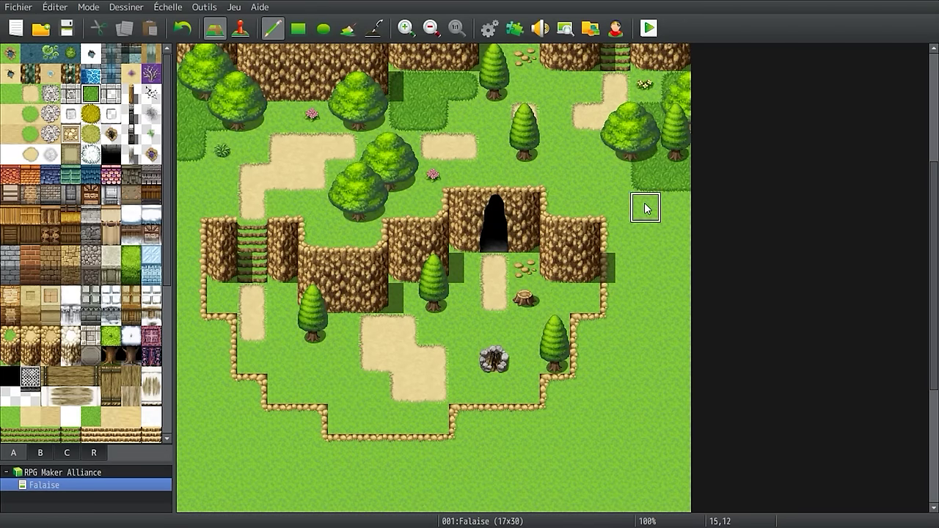
Step: Extend the dark grass down the east side and paint large stepped areas of it southwest and southeast of the enclosure
key(ctrl+z)
key(ctrl+z)
key(ctrl+z)
key(ctrl+z)
key(ctrl+z)
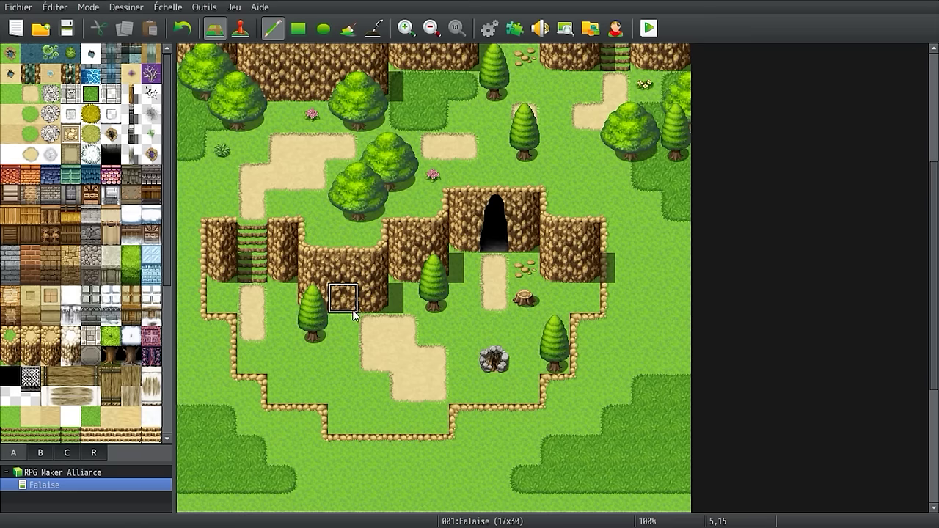
Step: Set the Falaise map's height to 24 tiles in its map properties
scroll(352, 314, down, 8)
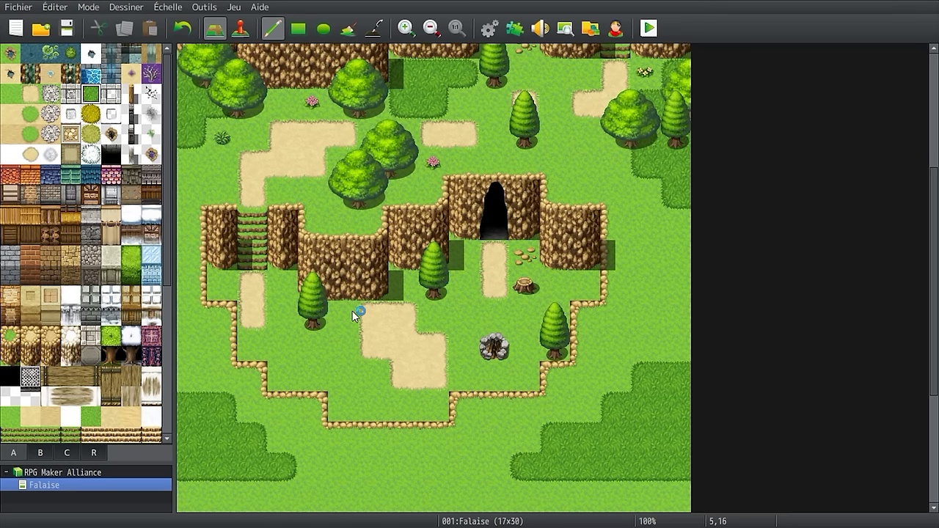
scroll(352, 314, up, 2)
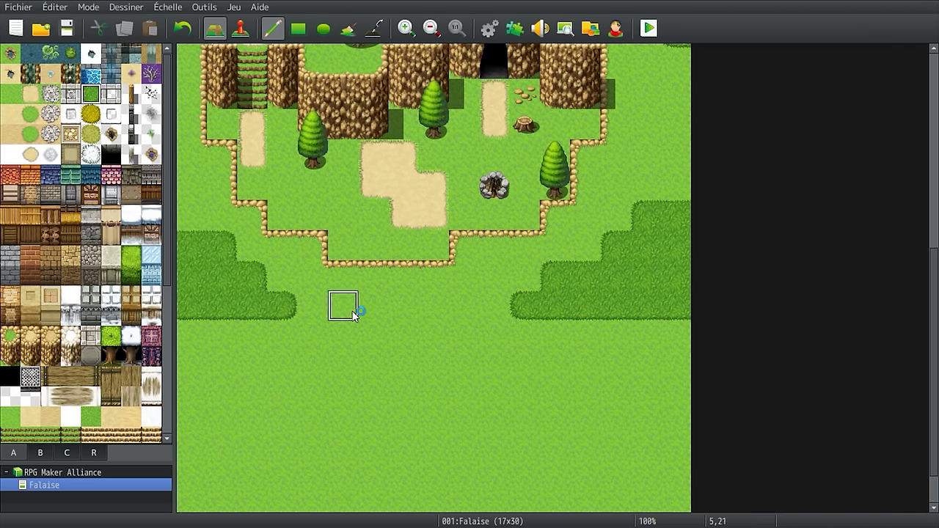
right_click(50, 486)
click(82, 494)
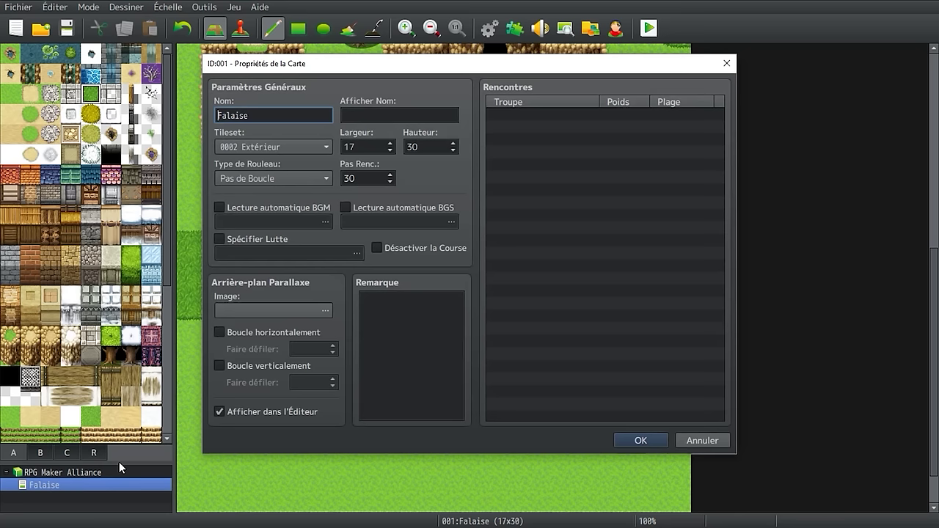
click(454, 151)
click(454, 151)
click(454, 151)
click(454, 151)
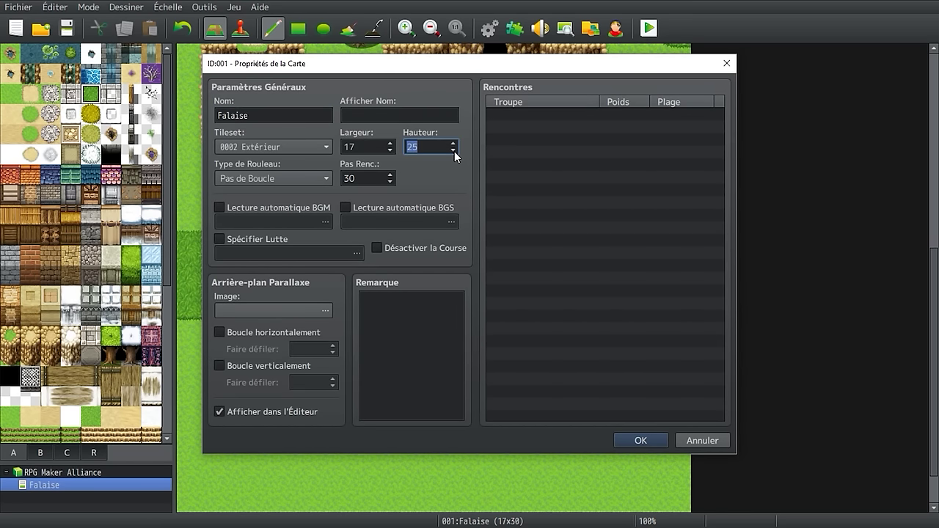
click(455, 151)
click(454, 152)
click(634, 442)
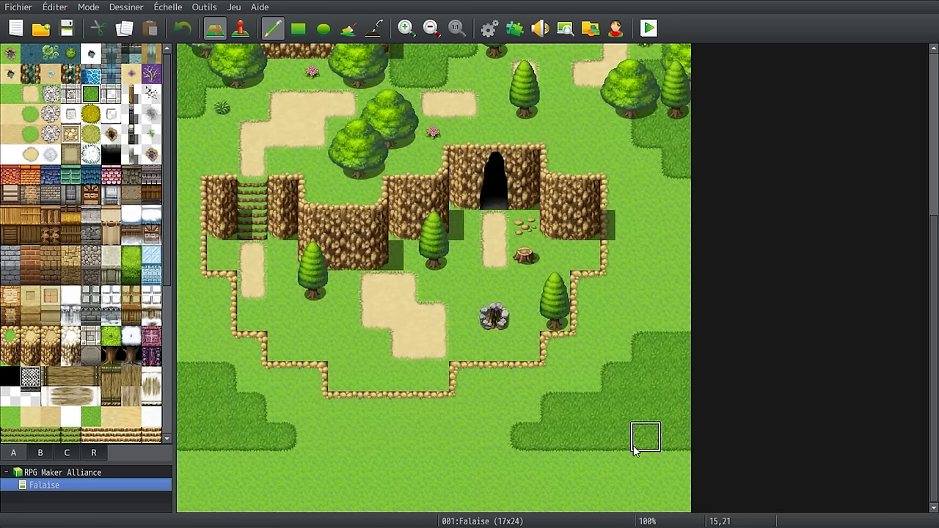
Step: Reduce the Falaise map's height to 22 tiles
right_click(106, 484)
click(139, 494)
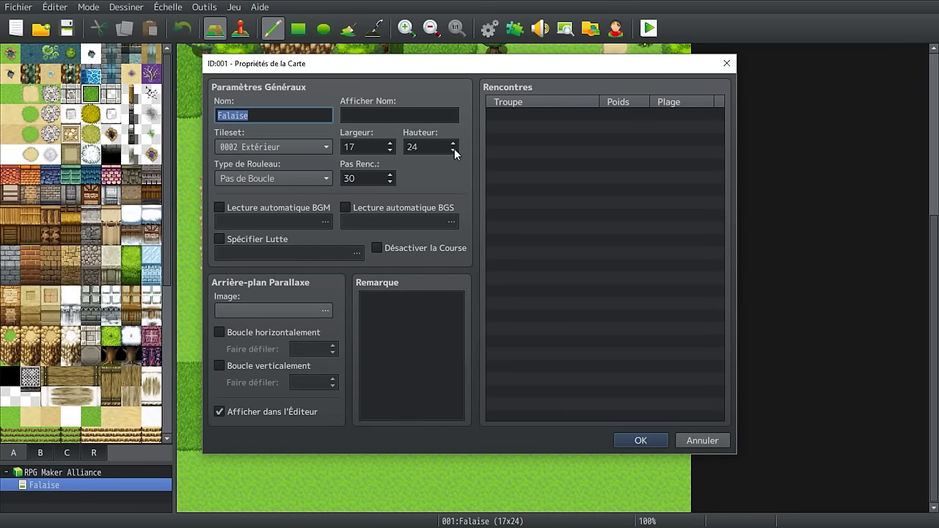
click(454, 152)
click(454, 151)
click(641, 441)
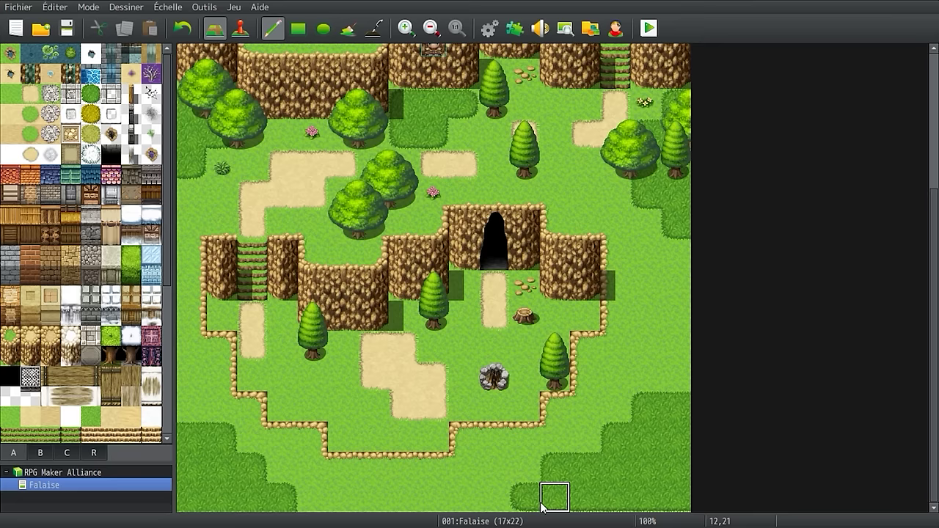
Step: Plant a large tree cut off by the east edge and a cluster of large trees in the southeast corner
right_click(673, 158)
click(675, 220)
click(596, 476)
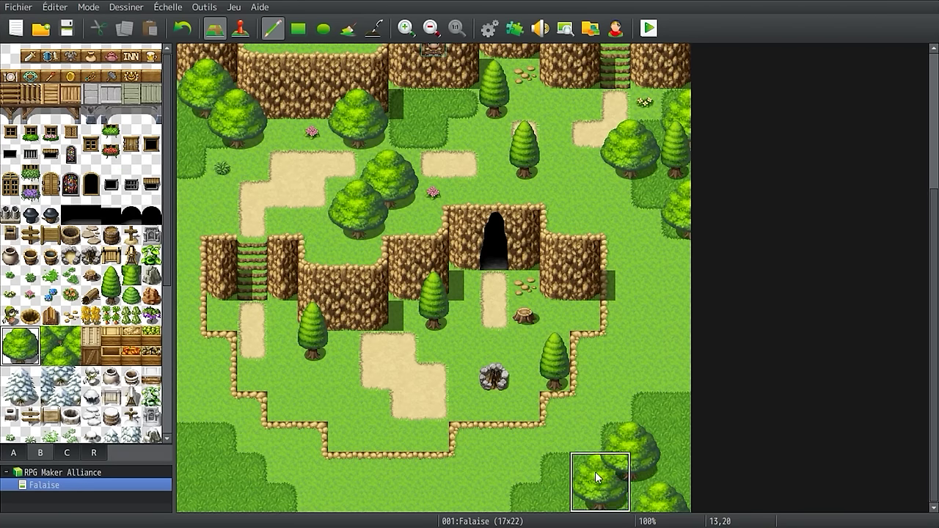
Step: Surround the ledge enclosure with large trees along its west, south and east sides
click(207, 420)
click(237, 477)
click(358, 452)
click(476, 476)
click(539, 452)
click(631, 330)
click(661, 235)
click(207, 330)
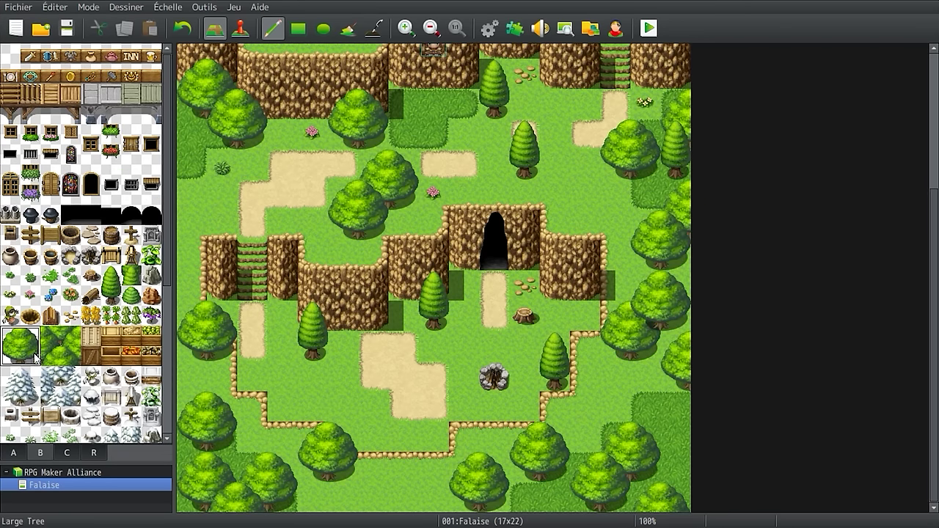
Step: Fill the gaps around the enclosure with six tall narrow trees and add cut-off large tree halves along the west edge
click(30, 336)
click(617, 381)
click(675, 451)
click(322, 481)
click(554, 481)
click(645, 363)
click(224, 393)
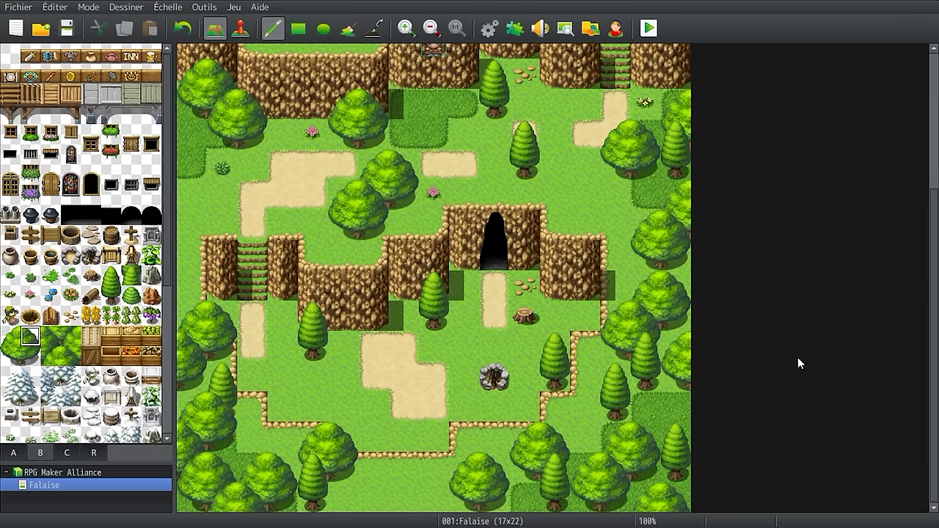
Step: Scatter yellow flowers south of the enclosure, two grass tufts on its east side, and a small tuft to the southwest
right_click(644, 101)
click(342, 496)
right_click(222, 168)
click(584, 409)
click(614, 287)
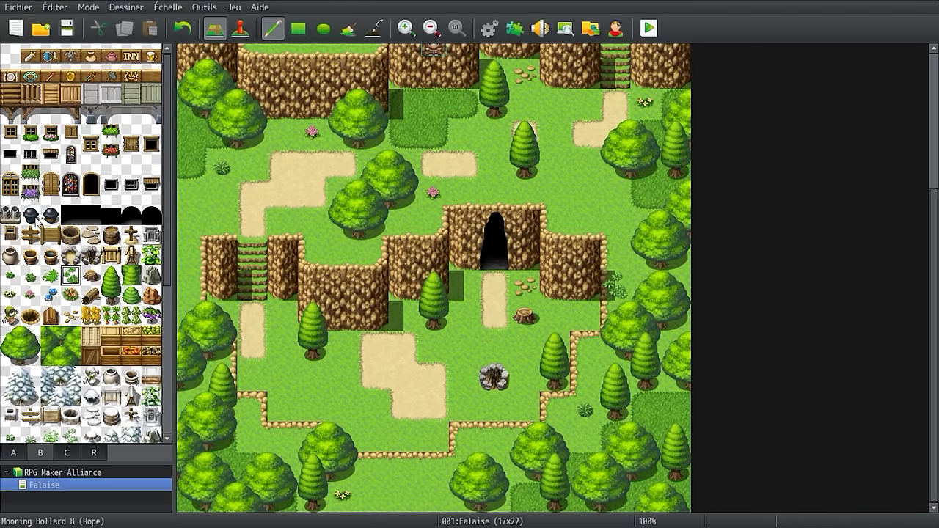
click(10, 275)
click(252, 437)
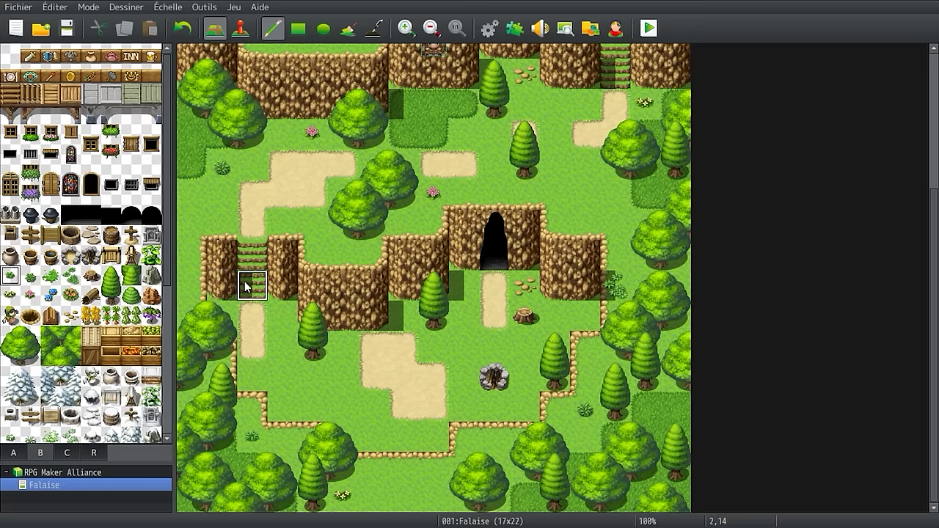
scroll(246, 286, up, 5)
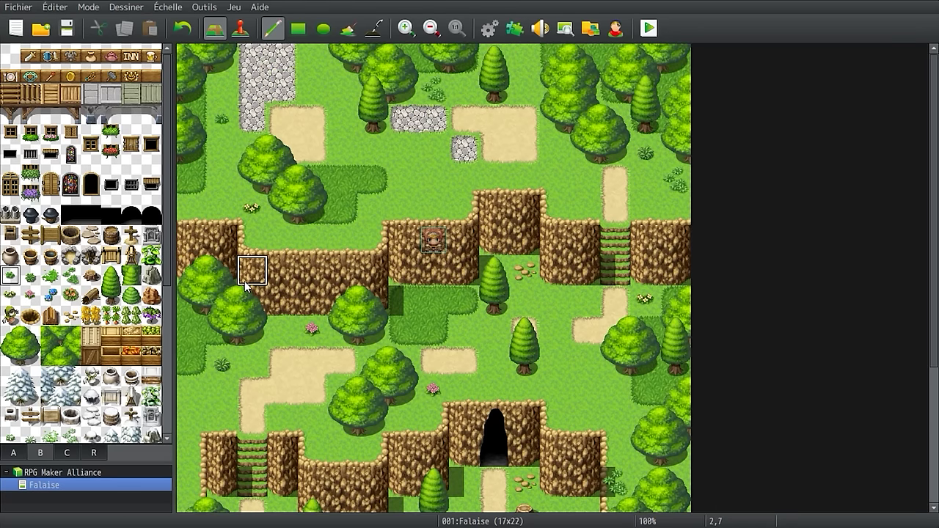
Step: Playtest the map, try to move the character off the cliff wall, and close the test window
key(F9)
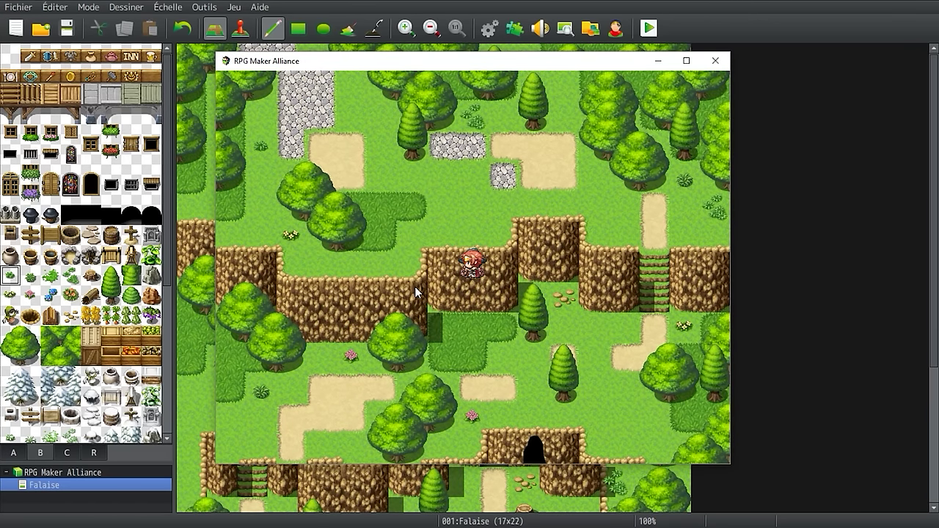
key(Up)
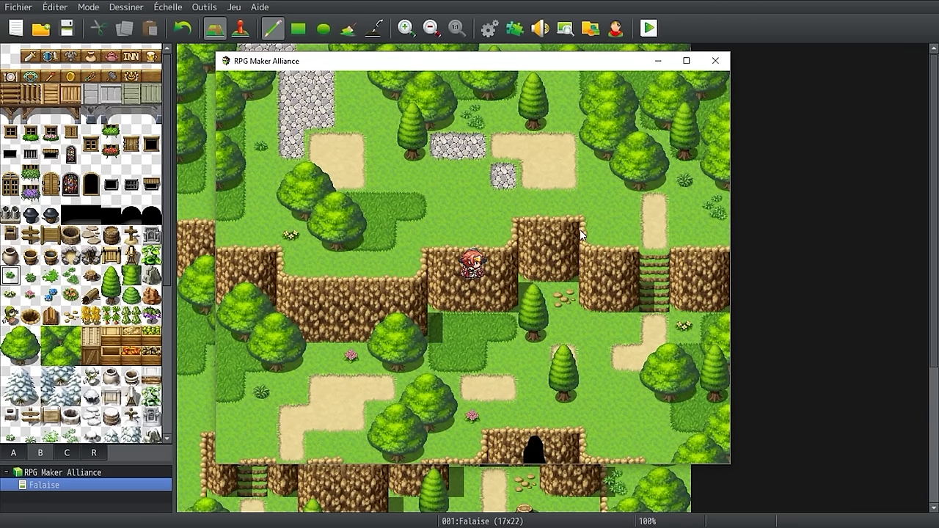
click(715, 60)
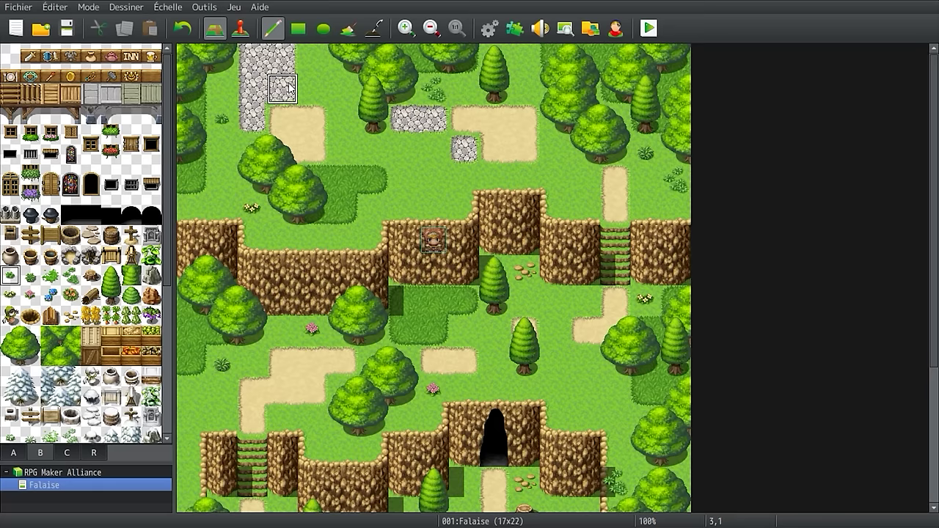
Step: In event mode, move the player's starting position onto the northwest stone path at tile 3,1
click(243, 31)
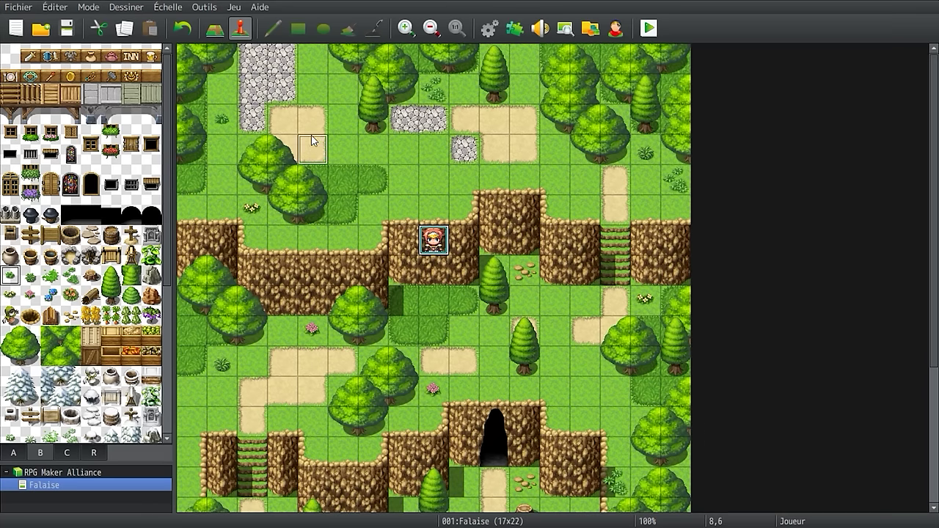
click(290, 102)
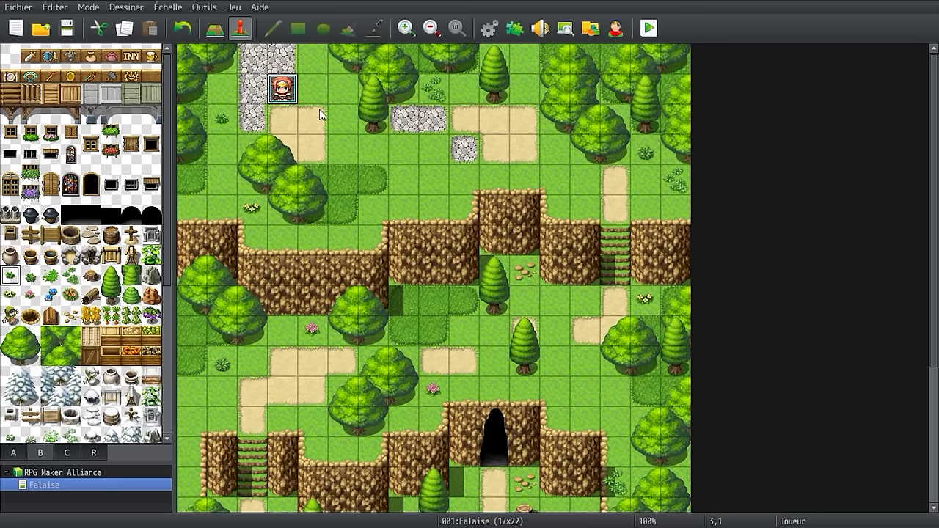
Step: Set the player's starting position at tile 7,4 and move it back to tile 3,1 on the stone path
right_click(403, 181)
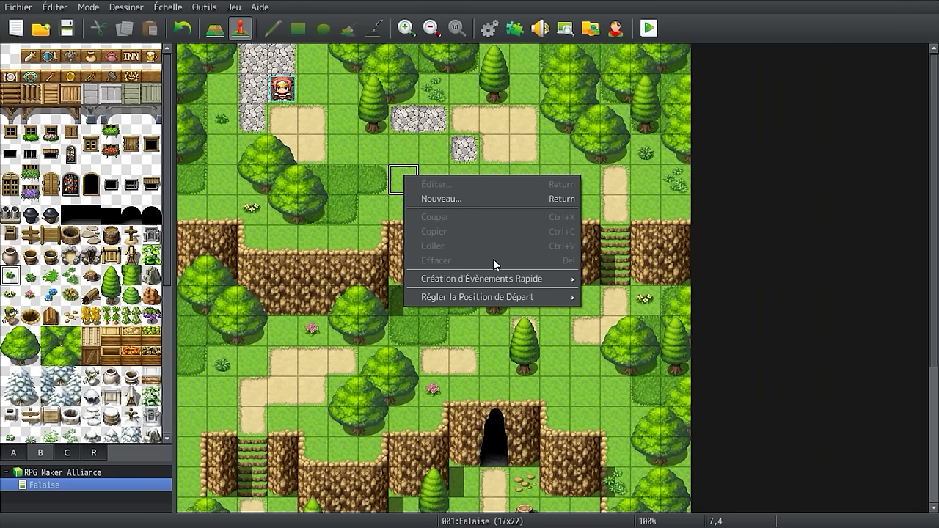
mouse_move(508, 301)
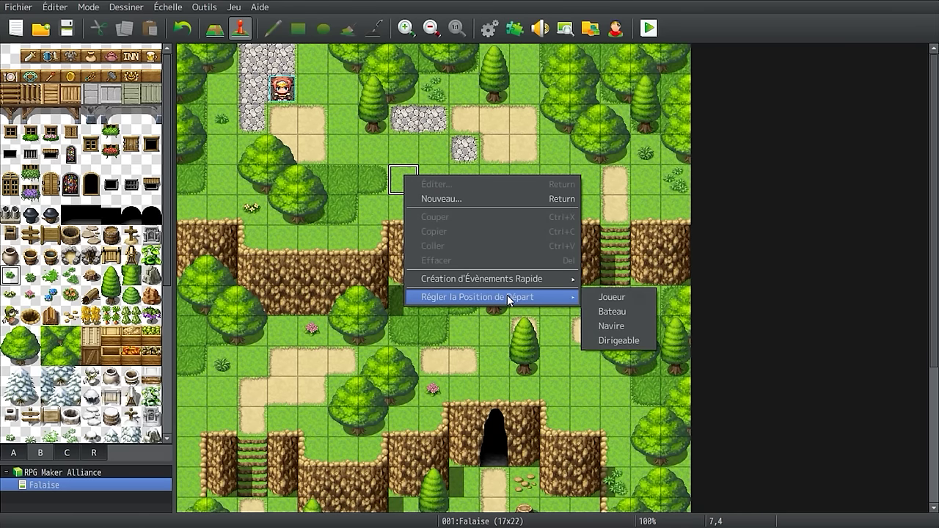
click(603, 298)
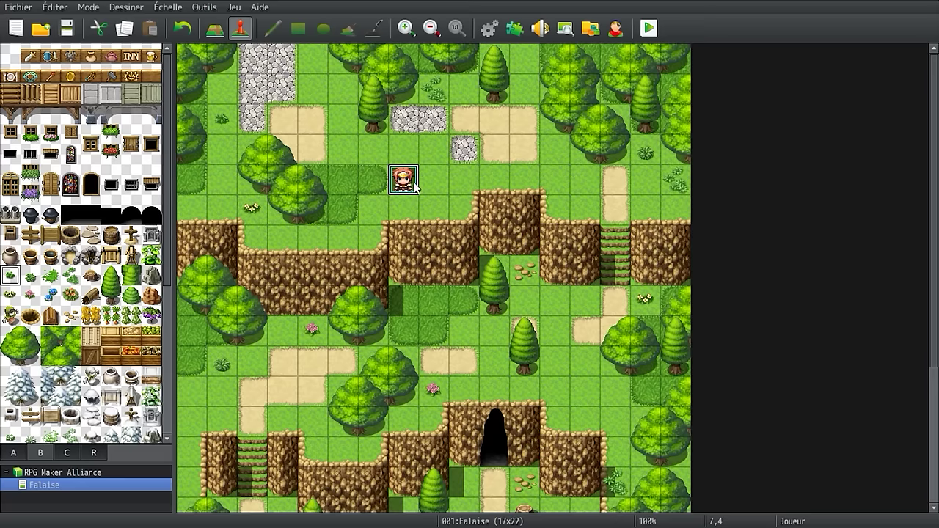
drag(405, 183, 282, 88)
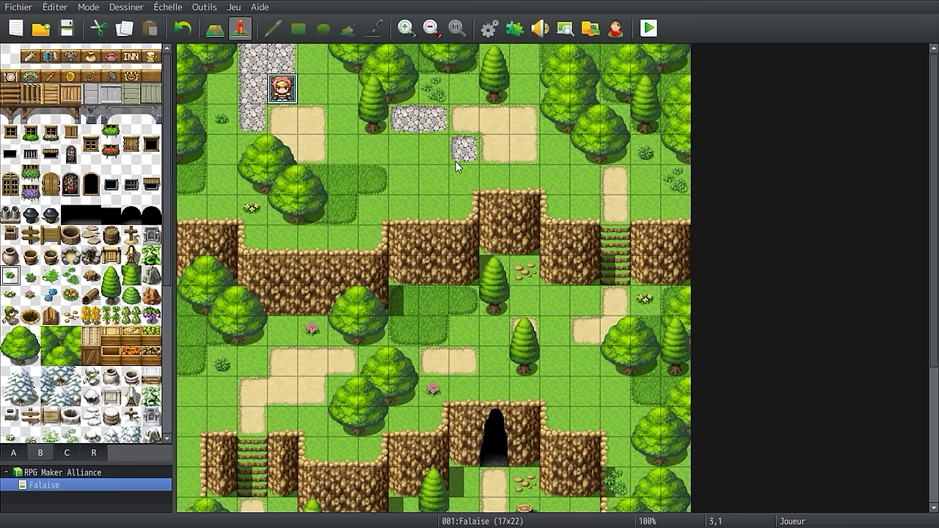
Step: Start a playtest and walk the party east across the upper plateau and down the eastern stairs
click(649, 28)
click(428, 297)
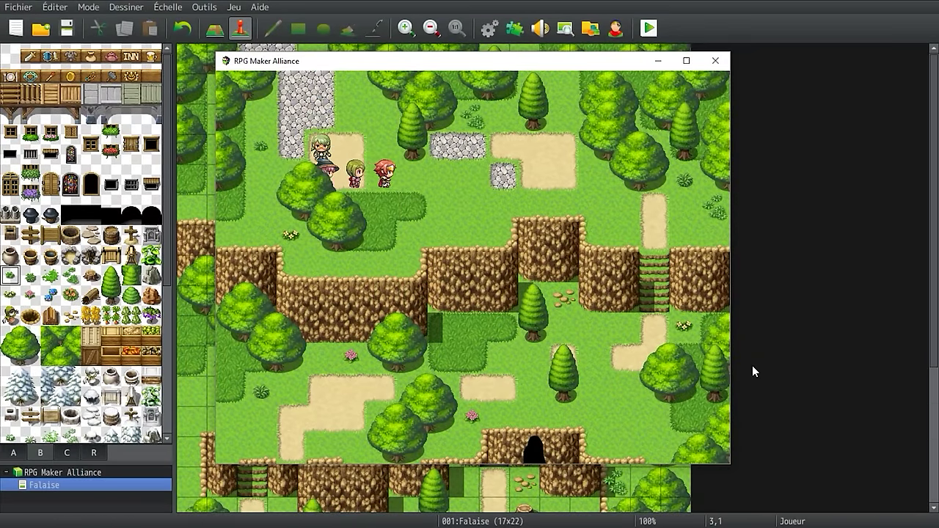
key(Right)
key(Down)
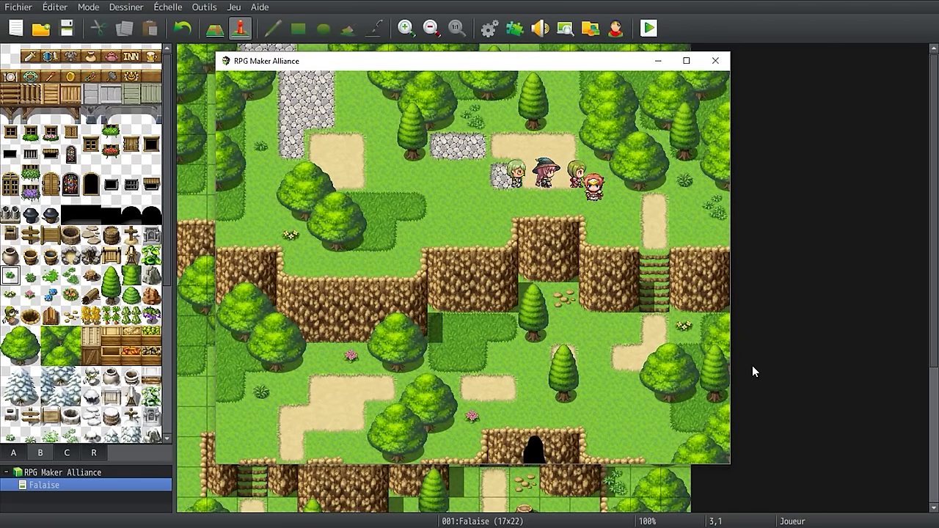
key(Right)
key(Down)
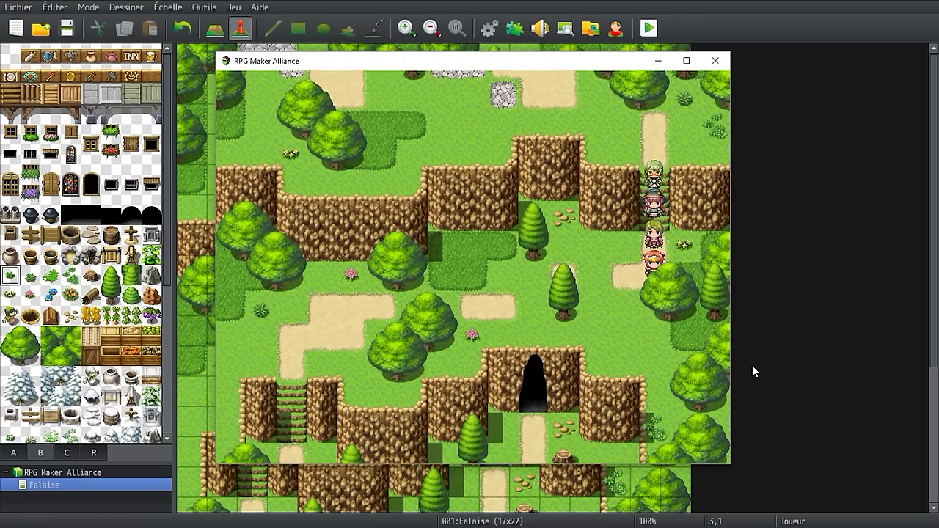
Step: Walk the party west across the middle level and down the western stairs into the campfire clearing
key(Left)
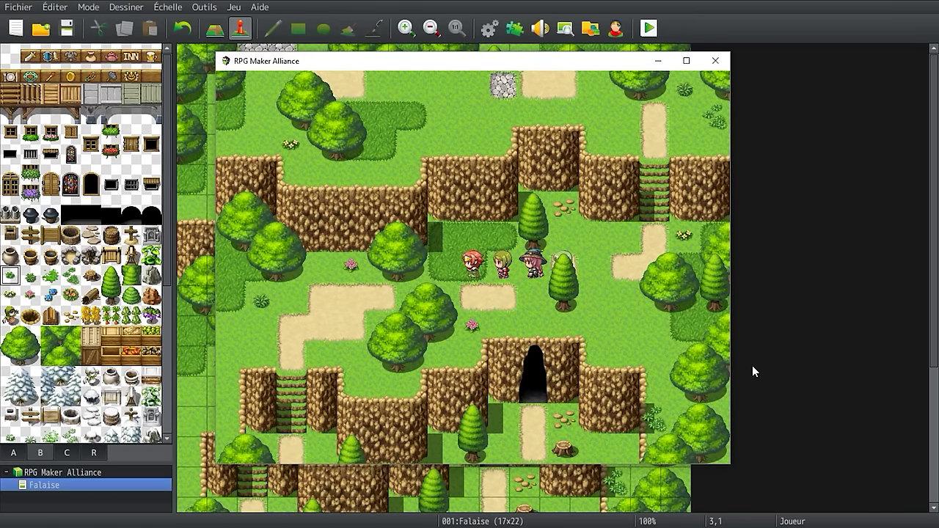
key(Down)
key(Left)
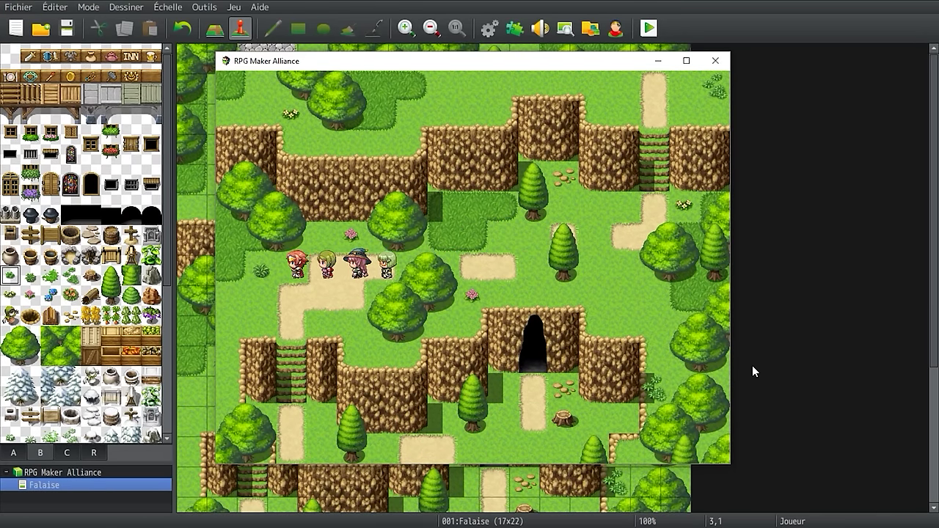
key(Down)
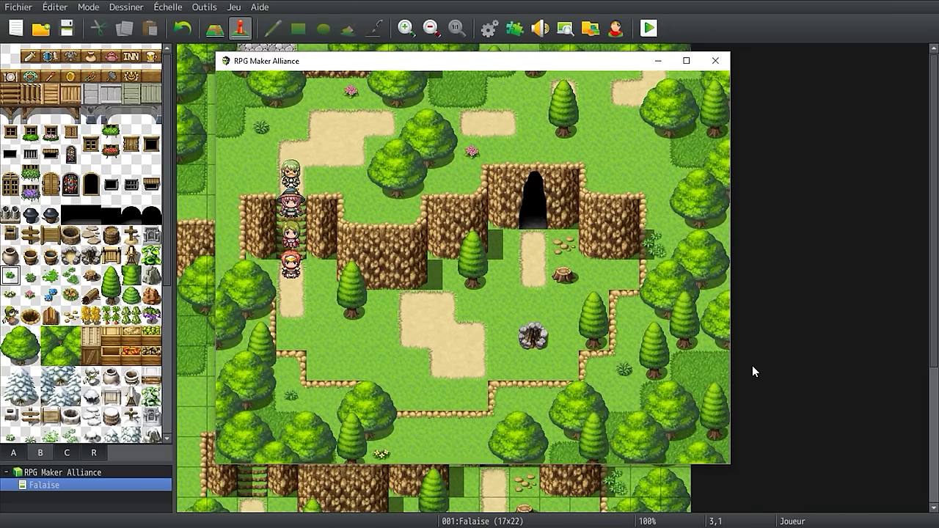
key(Down)
key(Right)
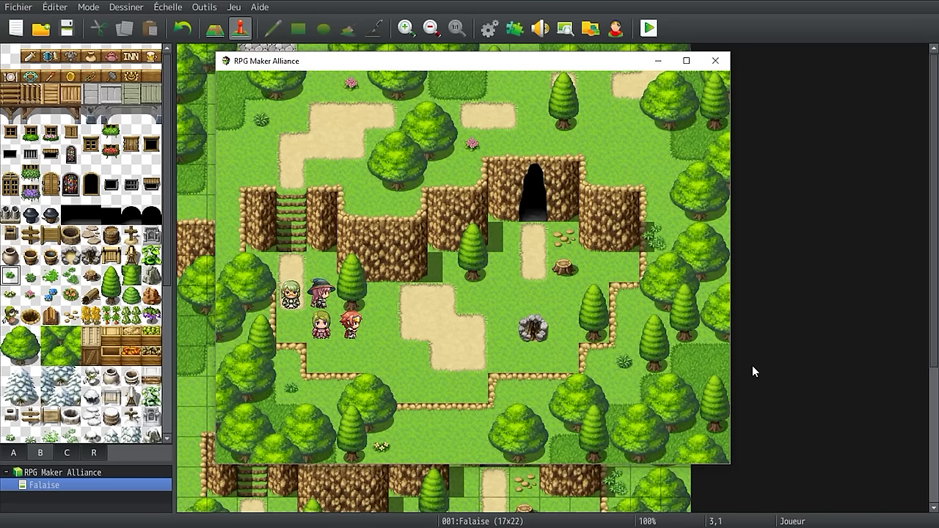
Step: Walk the party east and back west inside the clearing, and climb the western stairs
key(Right)
key(Right)
key(Right)
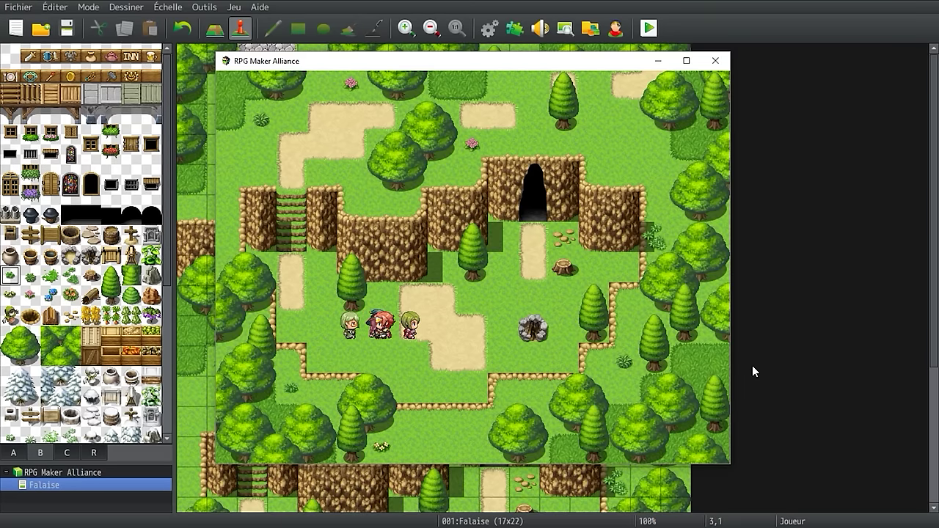
key(Left)
key(Left)
key(Left)
key(Left)
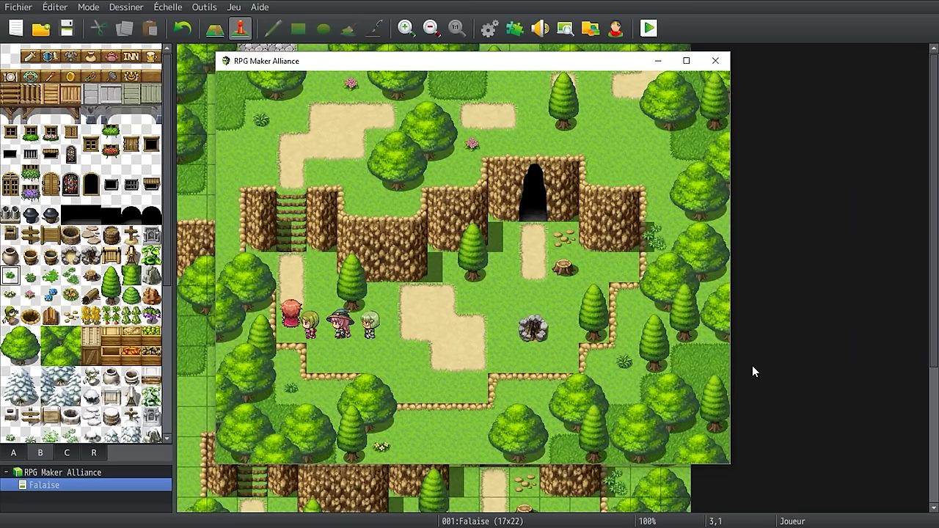
key(Up)
key(Up)
key(Up)
key(Up)
key(Up)
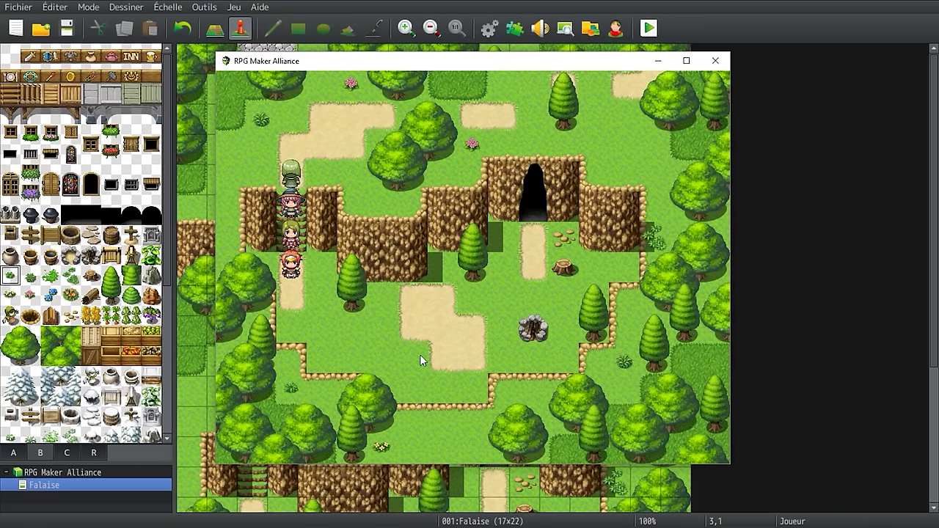
Step: Lead the party back down into the campfire clearing and end the playtest
key(Down)
key(Down)
key(Right)
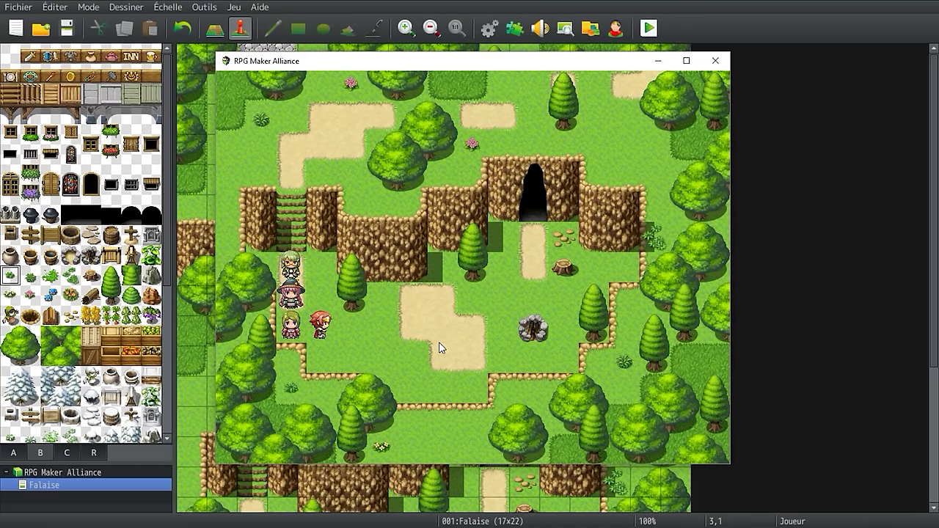
key(Right)
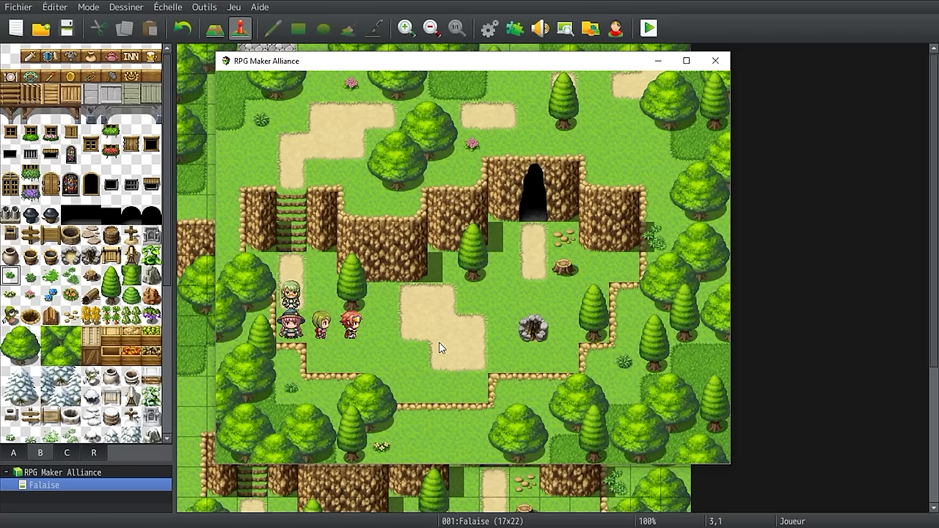
click(715, 60)
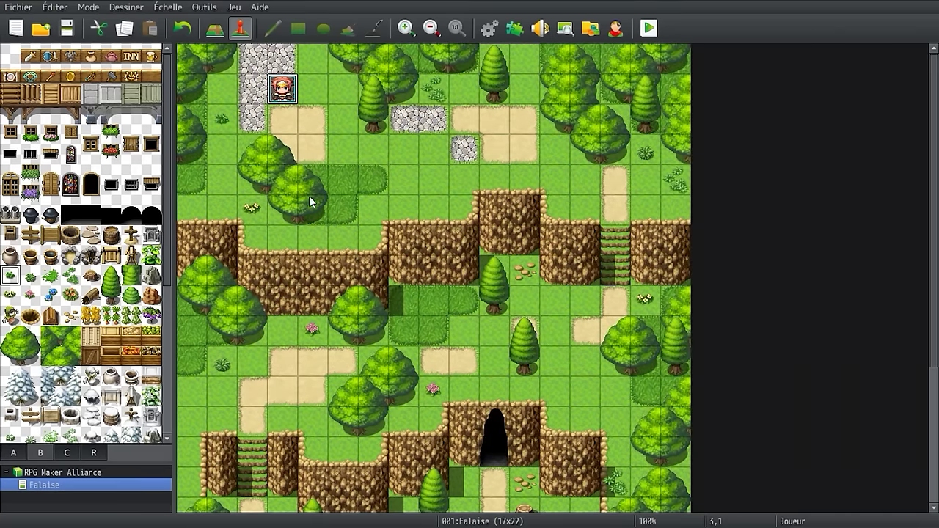
scroll(369, 195, down, 2)
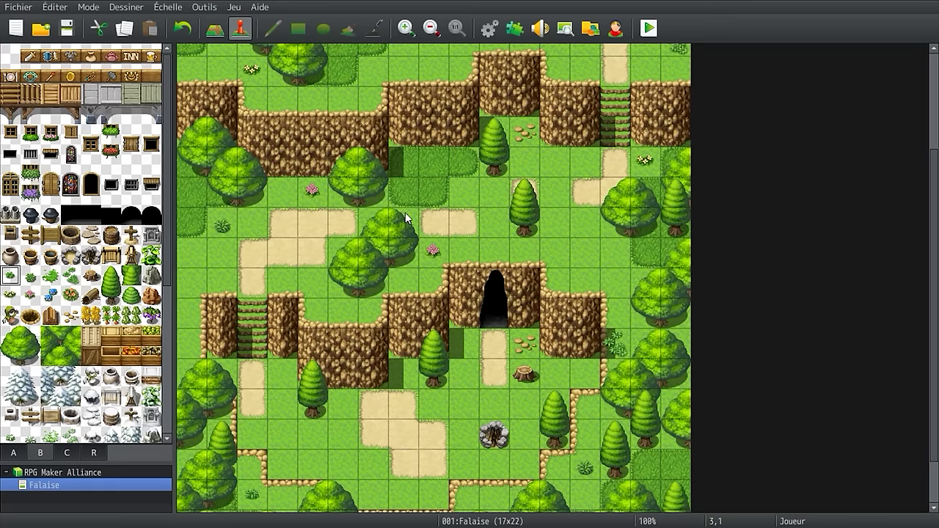
scroll(435, 244, up, 5)
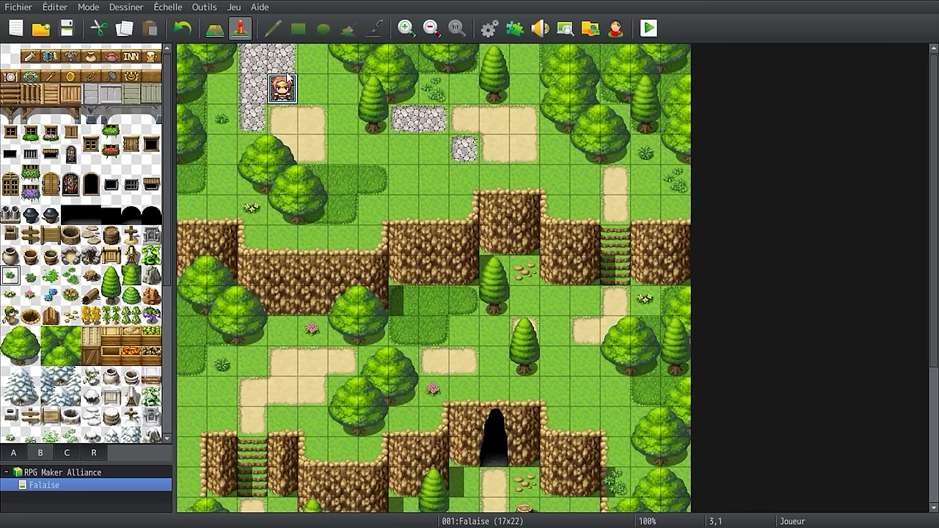
Step: Create a new event on the grass at tile 8,4 and name it Panneau
click(432, 183)
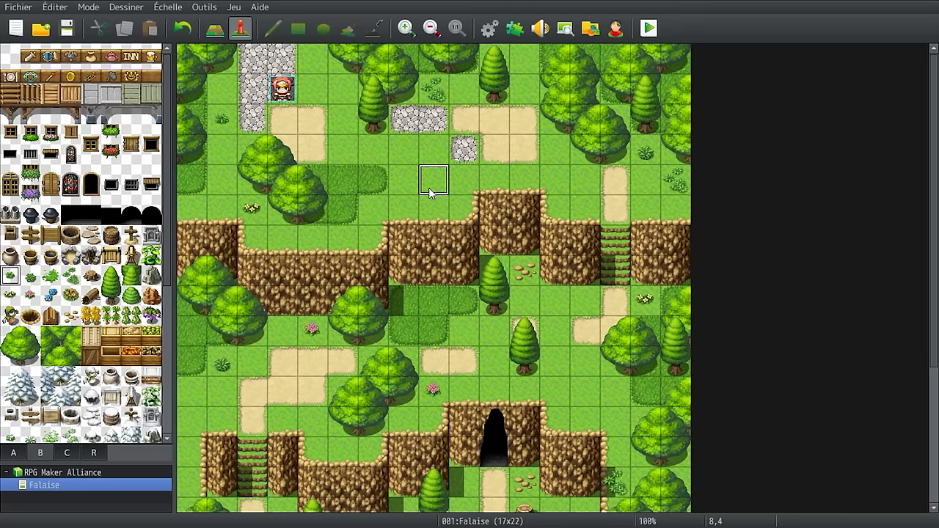
double_click(439, 183)
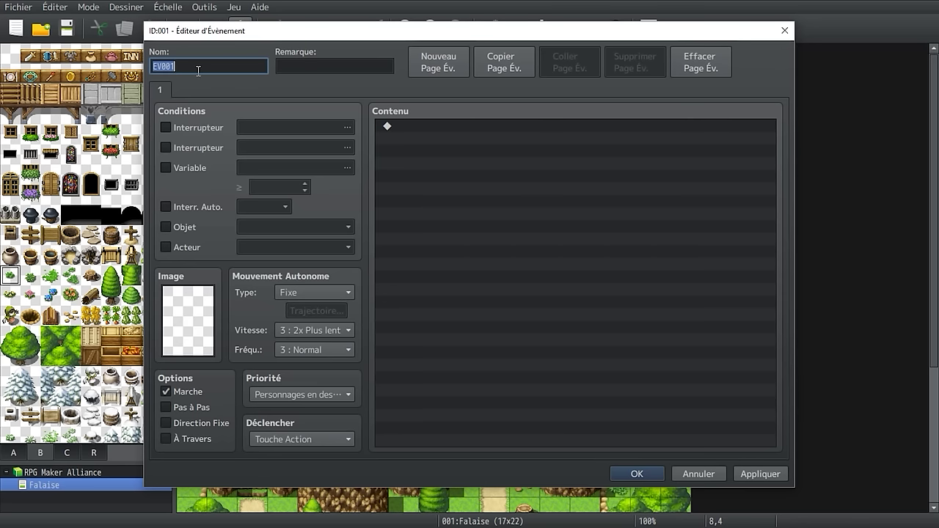
text(Panneau)
Step: Open the image selection for the Panneau event and look through the character and object sheets up to !Other1 for a sign graphic
click(200, 324)
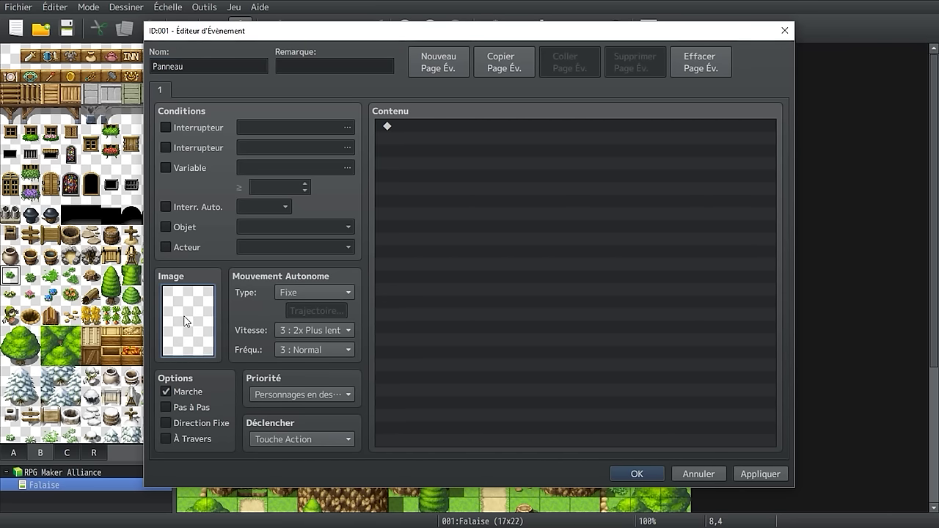
double_click(189, 325)
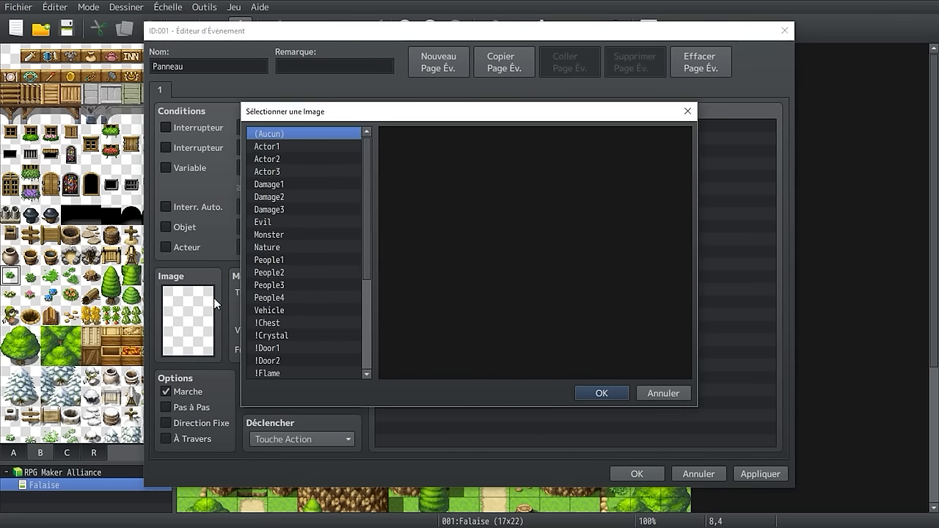
click(311, 156)
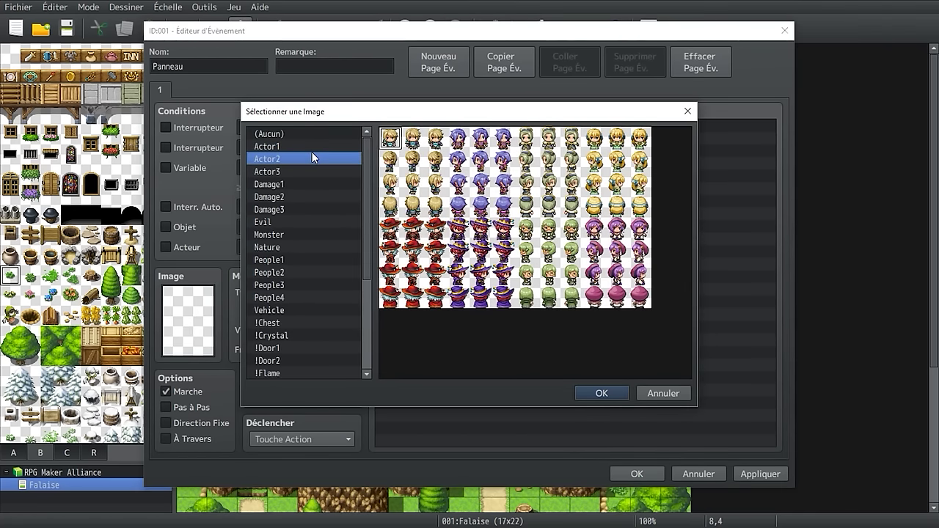
key(Down)
key(Down)
key(Down)
key(Down)
key(Down)
key(Down)
key(Down)
key(Down)
key(Down)
key(Down)
key(Down)
key(Down)
key(Down)
key(Down)
key(Down)
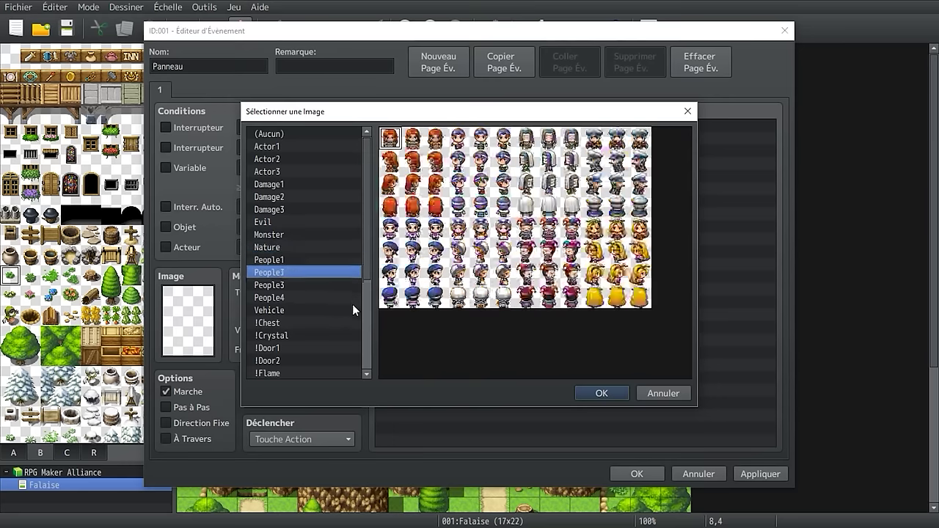
key(Down)
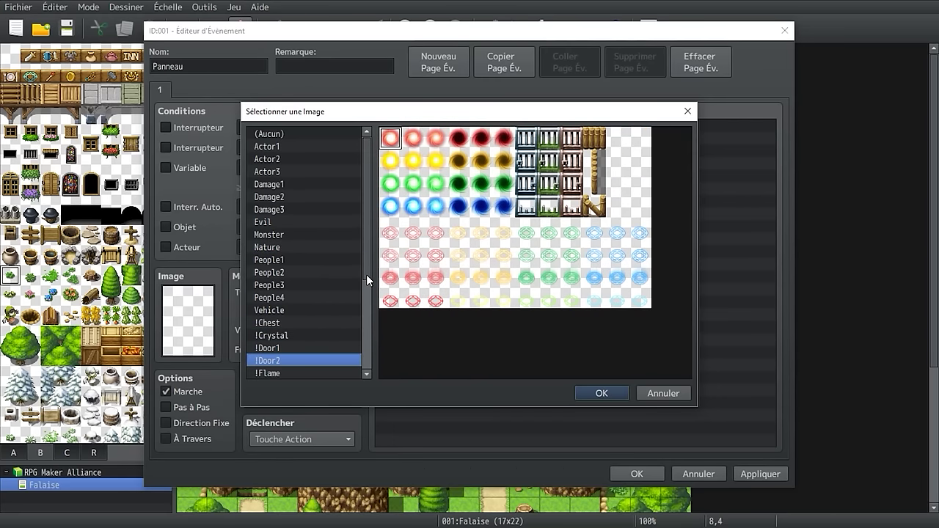
key(Up)
key(Down)
key(Down)
key(Down)
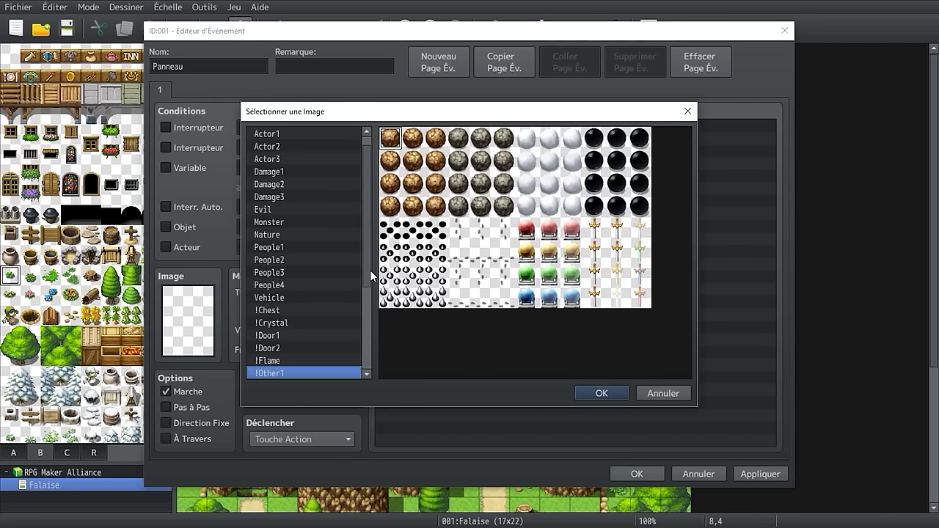
Step: Give the Panneau event the wooden signpost graphic from Tileset B
drag(369, 270, 365, 356)
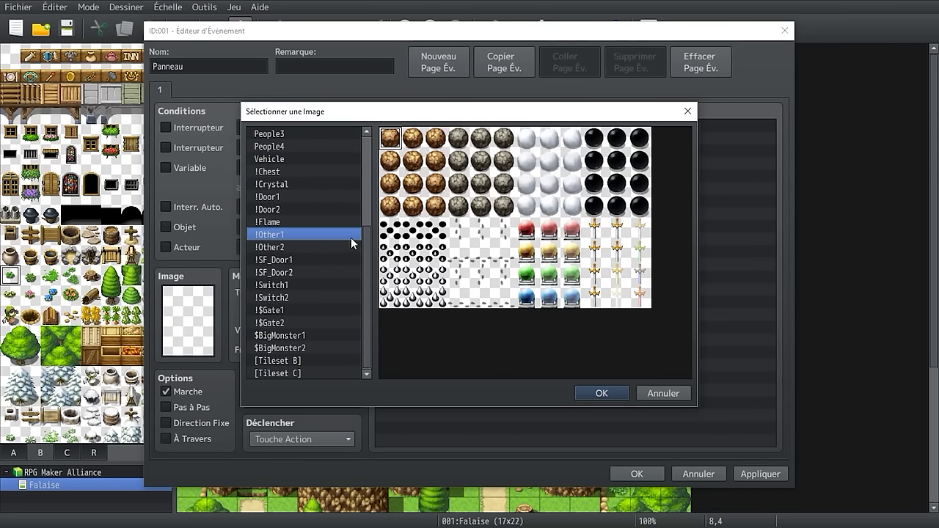
click(322, 285)
click(311, 307)
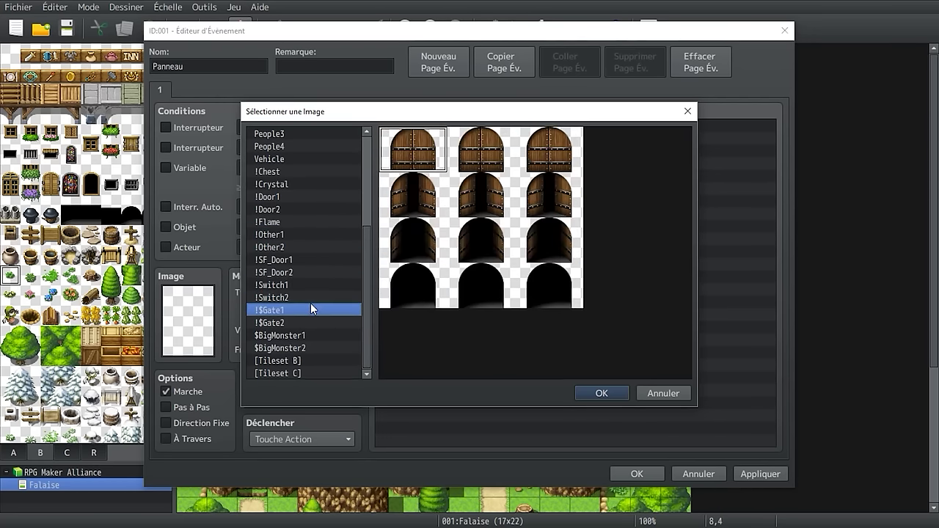
click(302, 362)
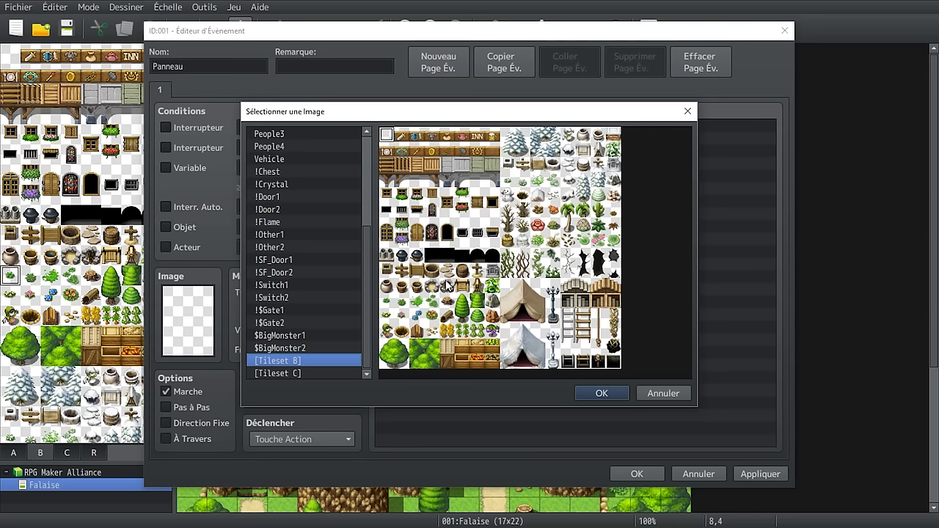
click(417, 273)
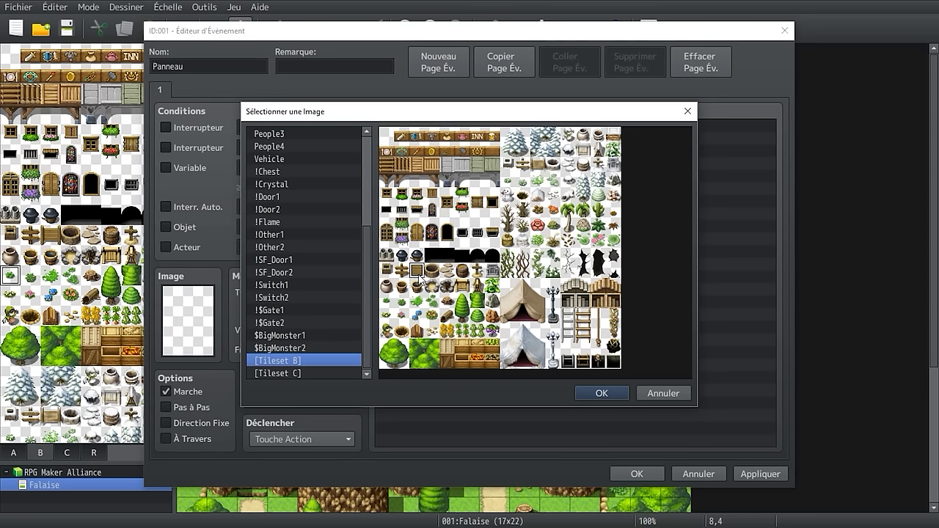
double_click(417, 273)
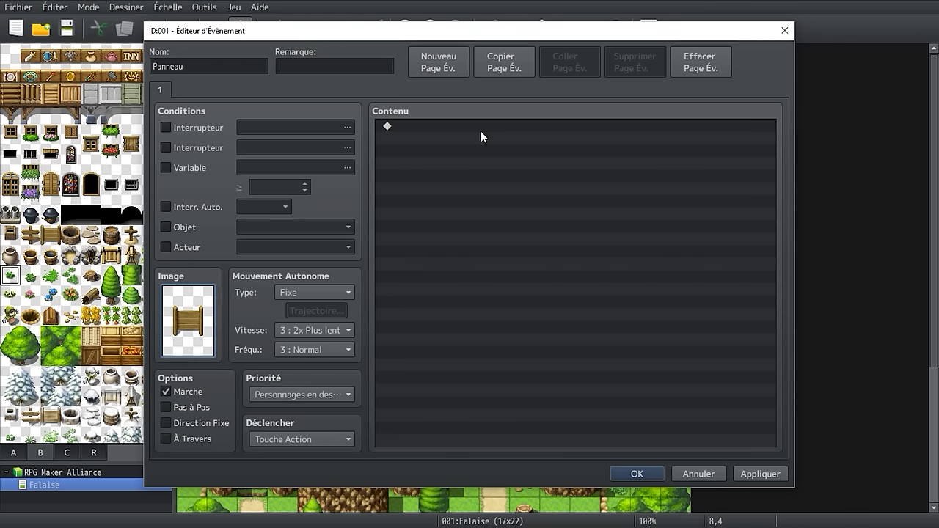
Step: Add an Afficher le Texte command to the Panneau event with the message "Plus bas : grotte des bandits"
click(459, 126)
double_click(430, 126)
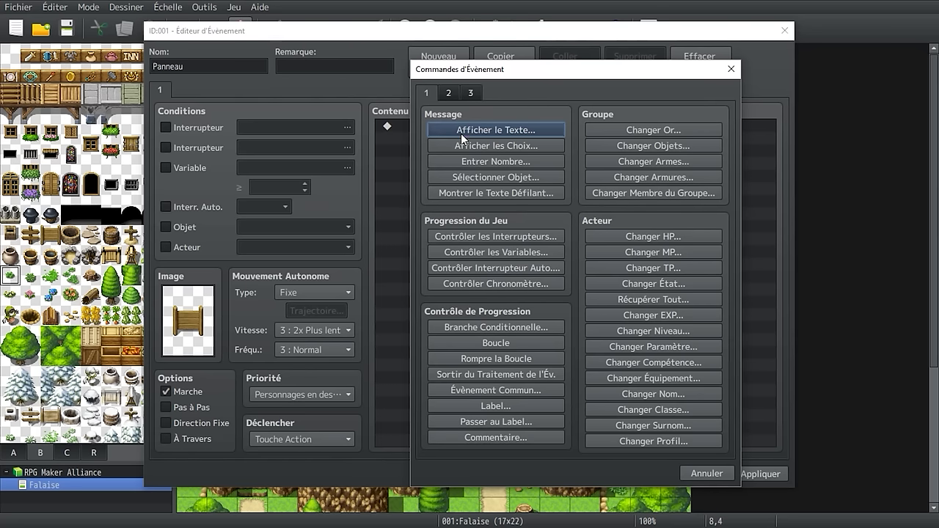
click(528, 129)
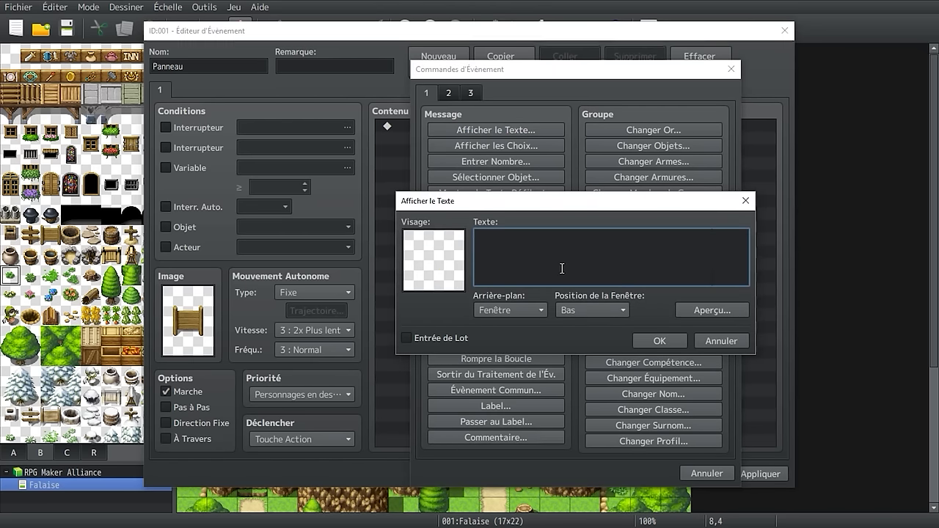
mouse_move(562, 269)
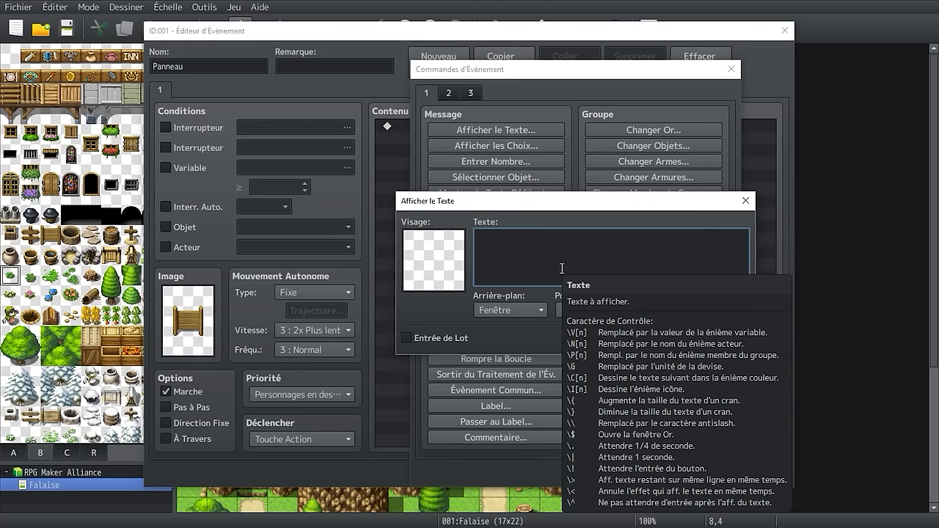
text(Plus)
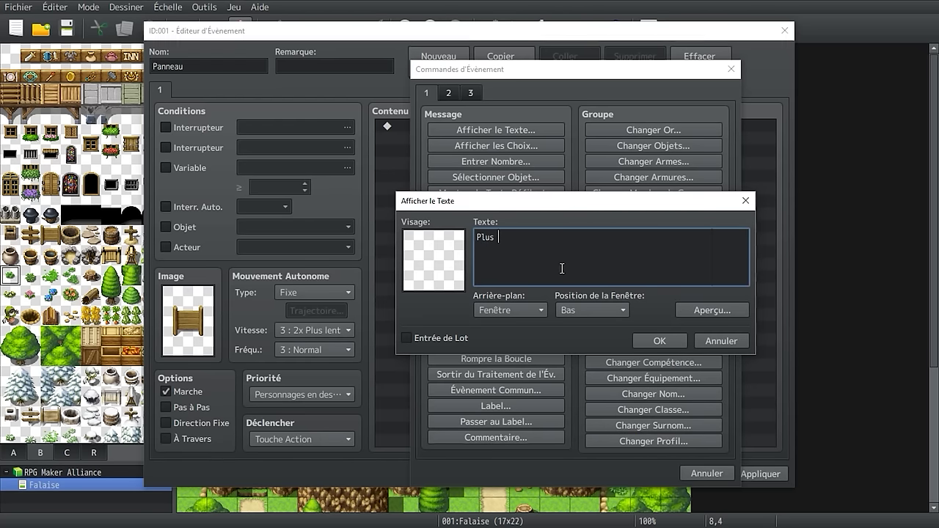
text( bas : grotte des bandits)
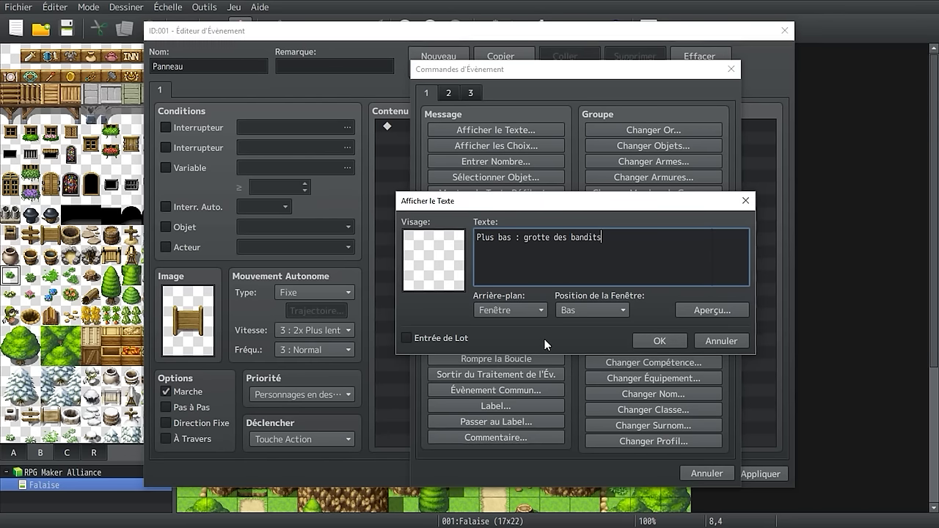
click(644, 343)
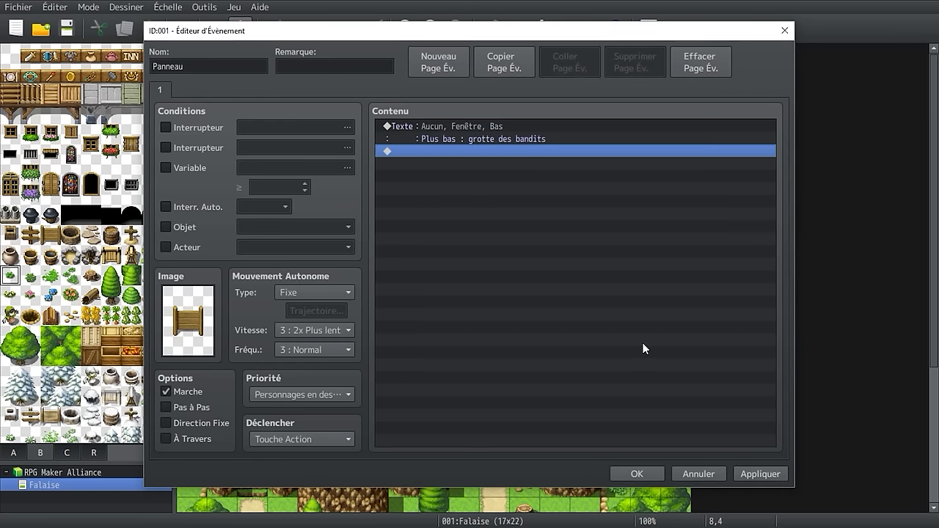
Step: Set the Panneau event's priority to "Comme les personnages" and save the event
click(285, 394)
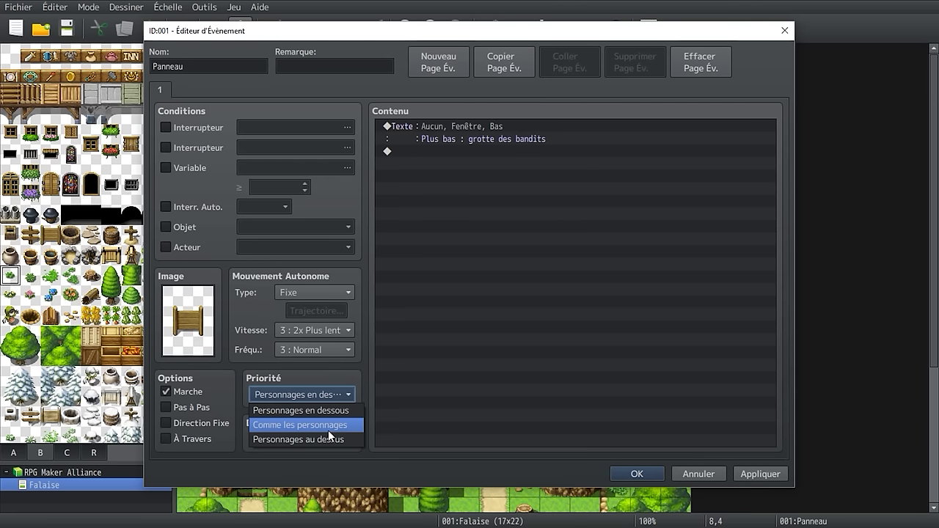
click(326, 430)
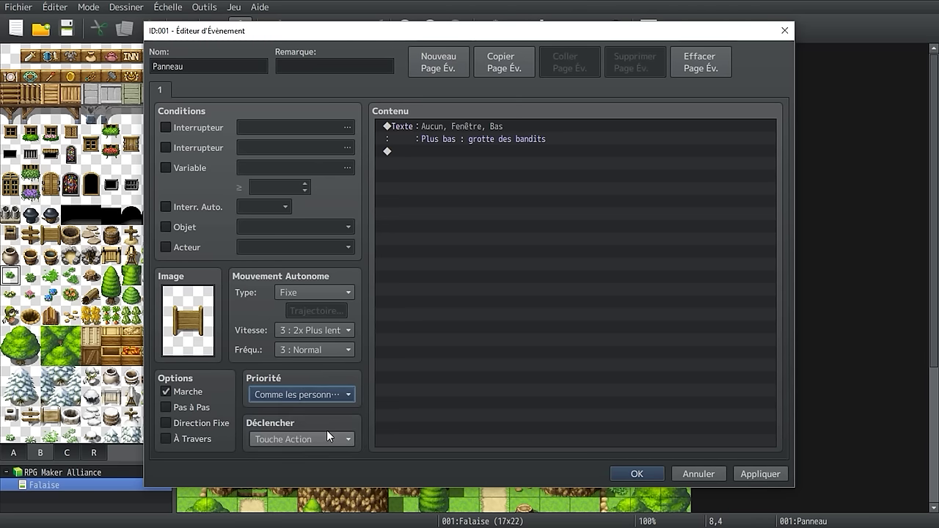
click(634, 474)
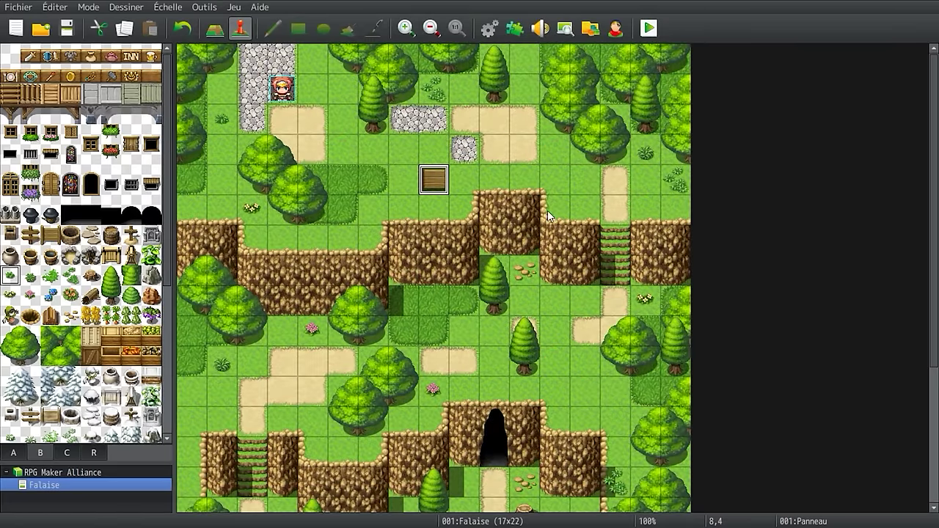
Step: Start a playtest and read the signpost's message from the tile above it
click(647, 28)
click(416, 291)
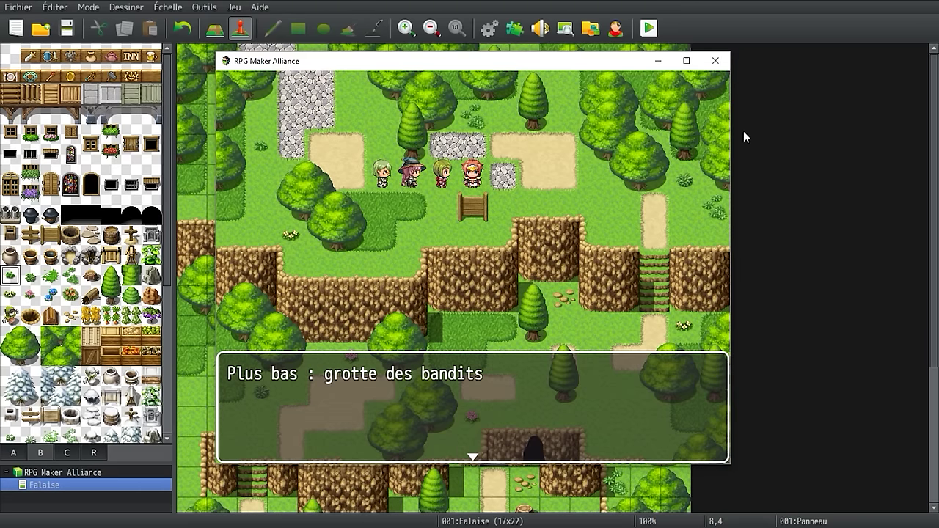
key(Return)
Step: Lead the party past the signpost to the eastern stairs and end the playtest
key(Right)
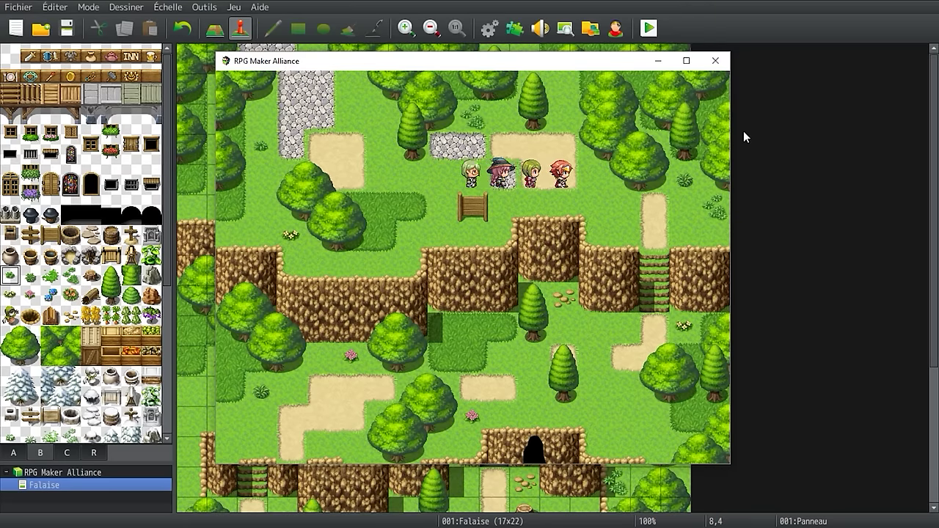
key(Down)
key(Right)
key(Down)
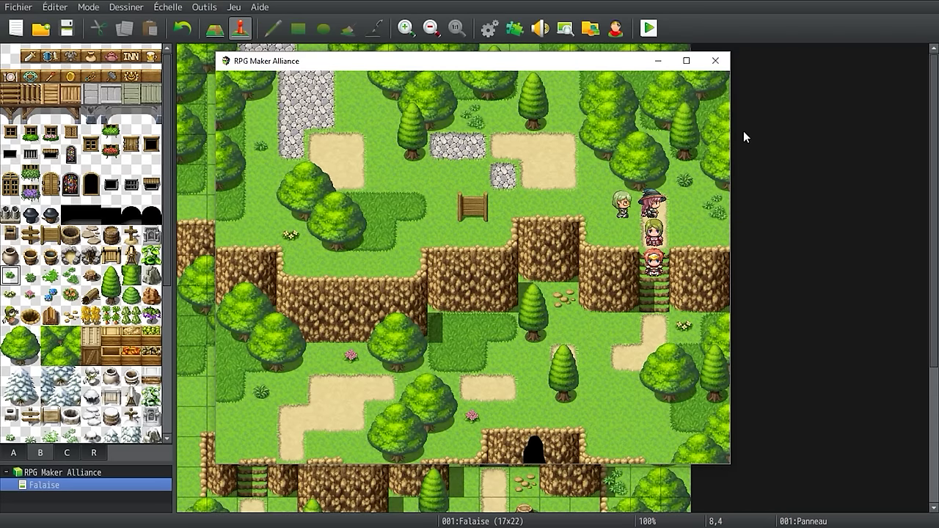
click(715, 60)
Step: Create a new event on the sand path at tile 7,17 in the campfire clearing and enter the male character's name
scroll(592, 218, down, 1)
scroll(592, 218, down, 5)
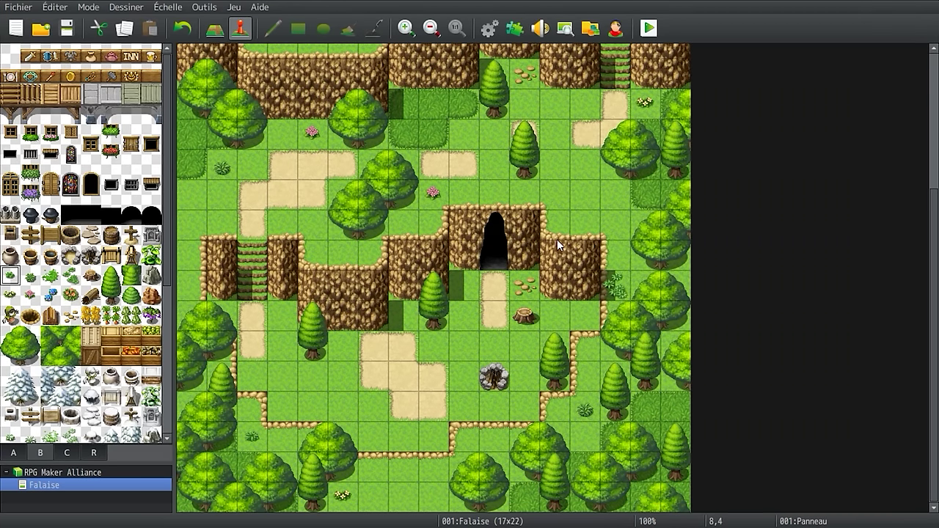
double_click(400, 378)
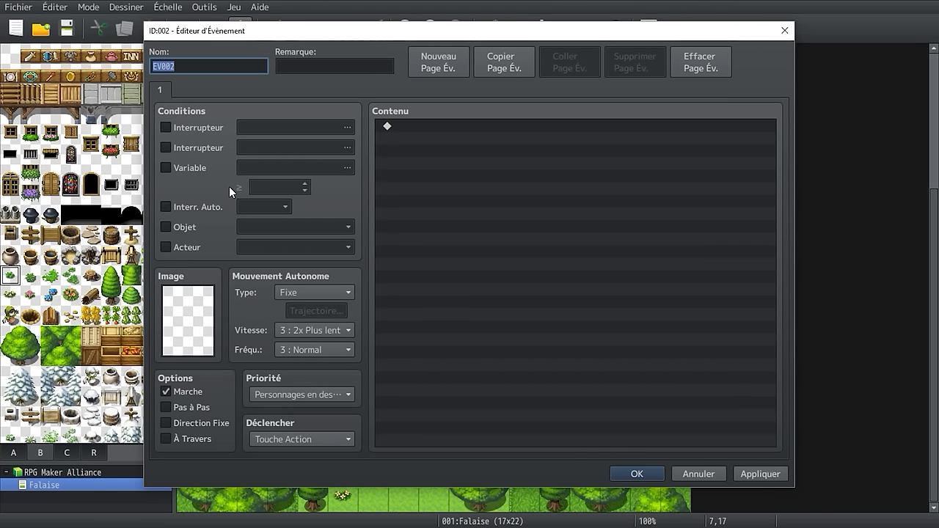
text(Lionel)
Step: Give the event at tile 7,17 the front-facing, dark-haired male sprite from the lower row of Actor1 and save it
double_click(188, 319)
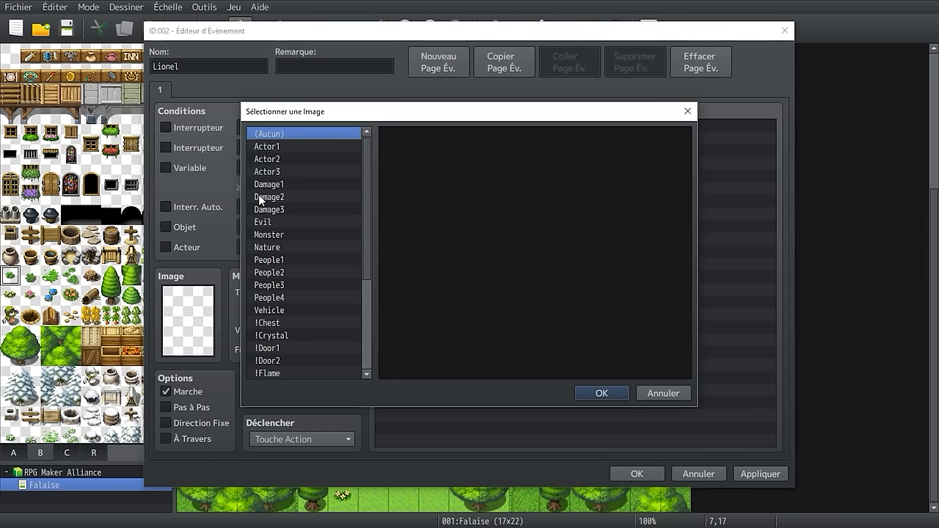
click(281, 157)
click(281, 171)
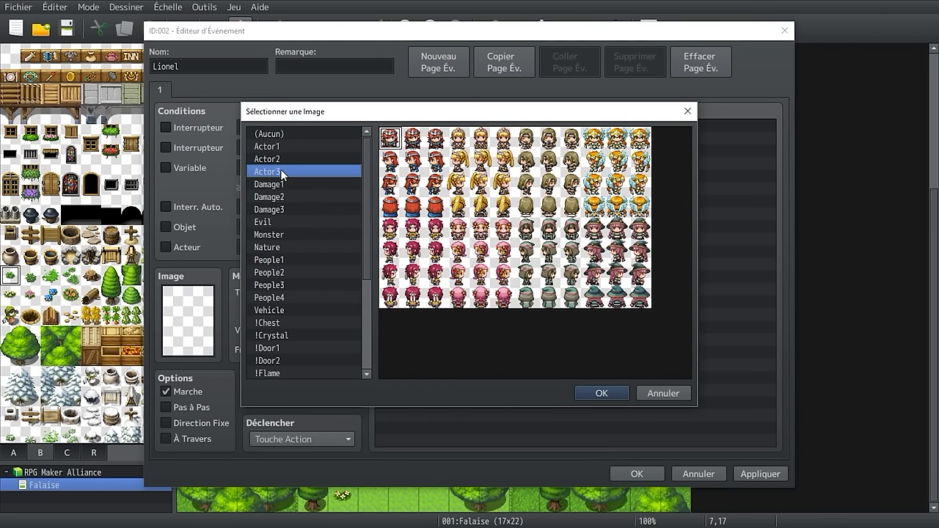
click(283, 149)
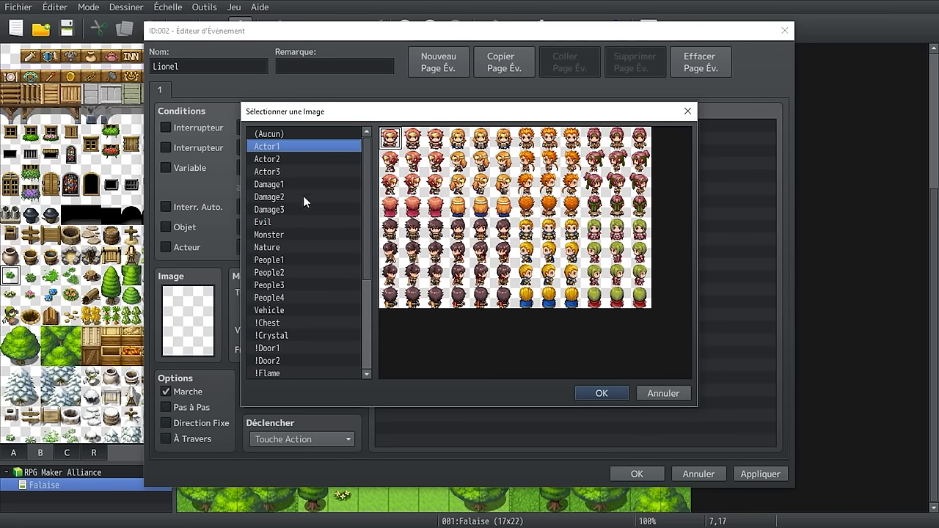
double_click(415, 235)
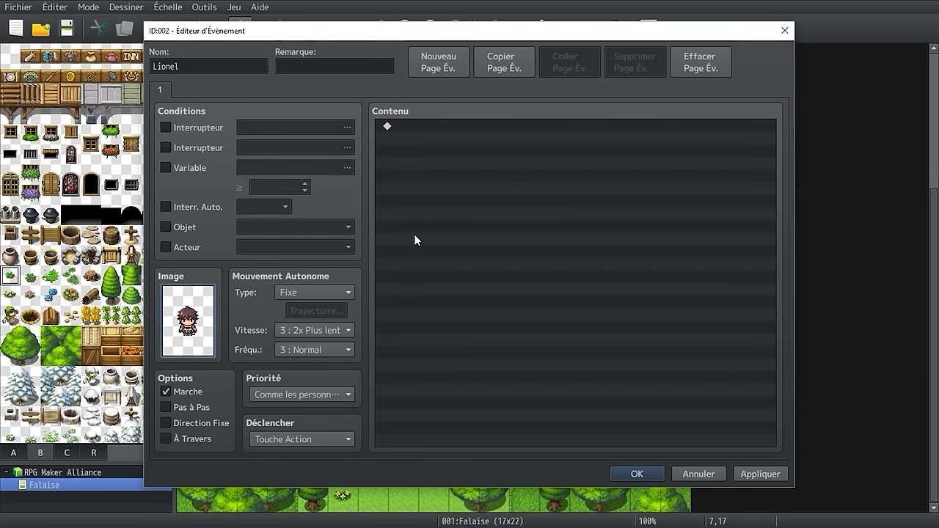
click(657, 474)
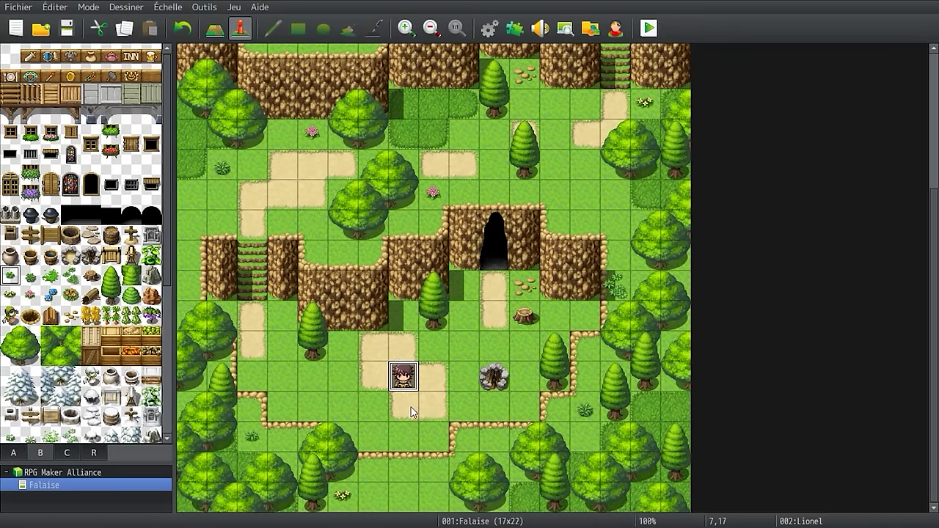
Step: Create an event at tile 8,18 with the female character's name and her side-facing, dark-haired sprite from Actor1
double_click(430, 411)
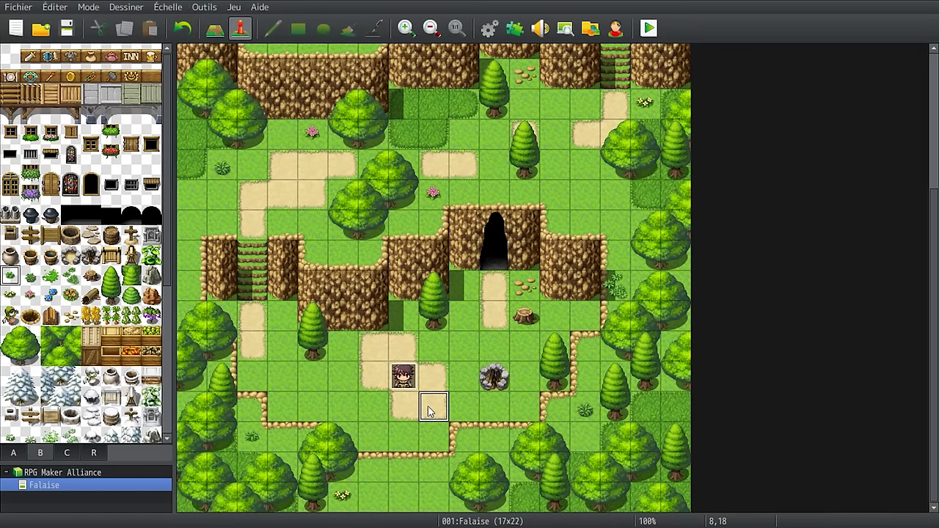
text(Francine)
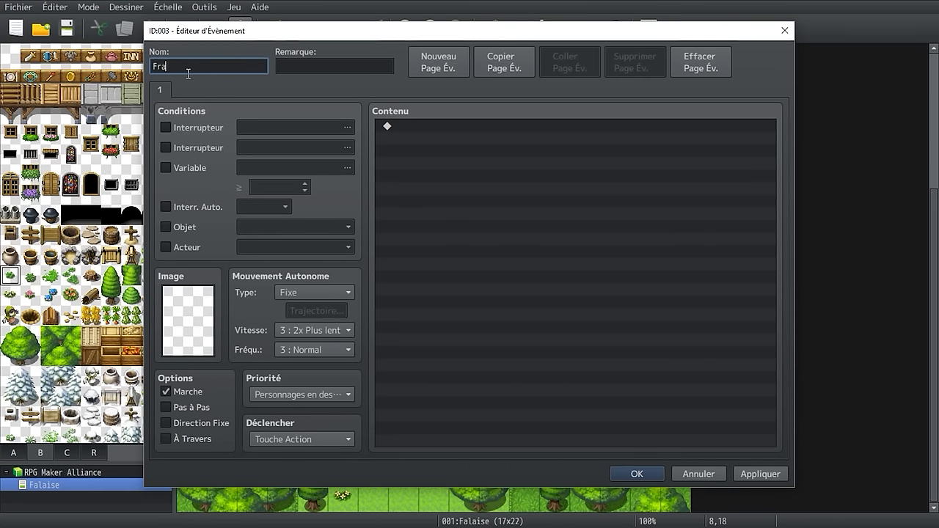
double_click(167, 305)
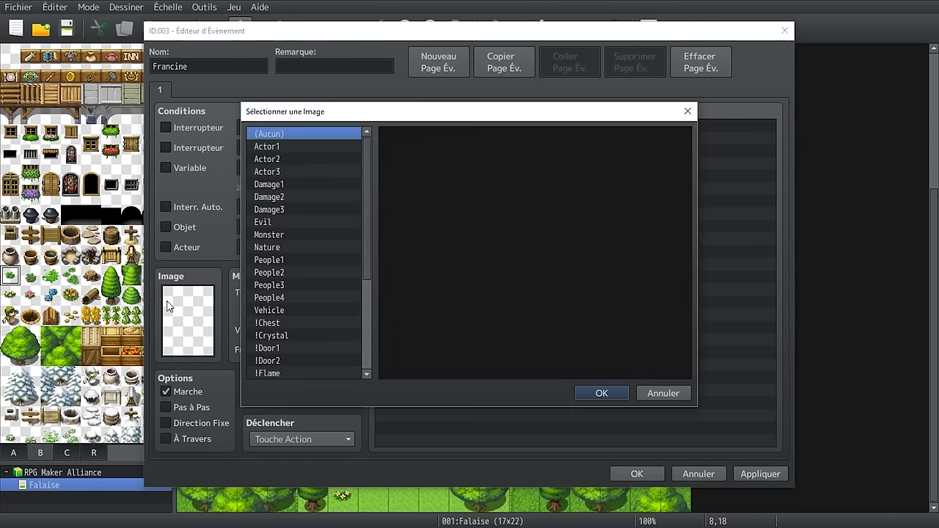
click(293, 169)
click(296, 150)
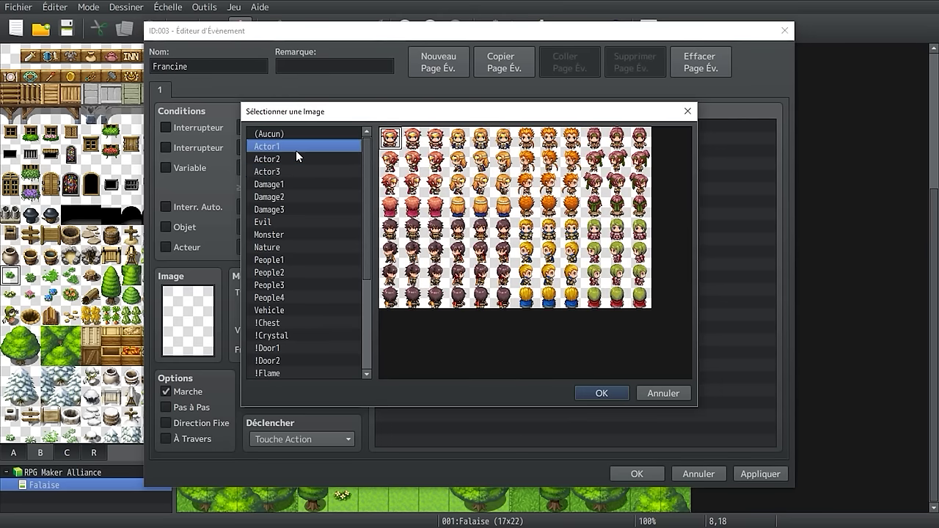
click(480, 254)
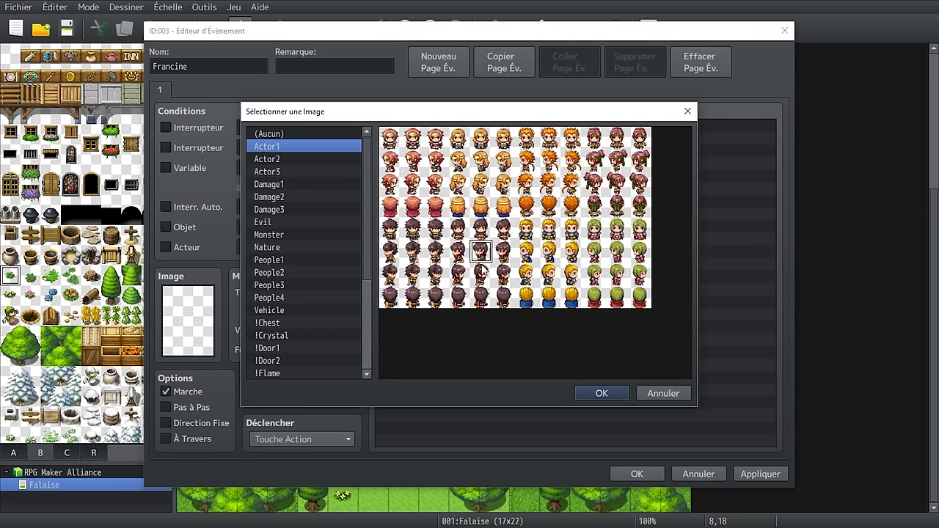
double_click(479, 253)
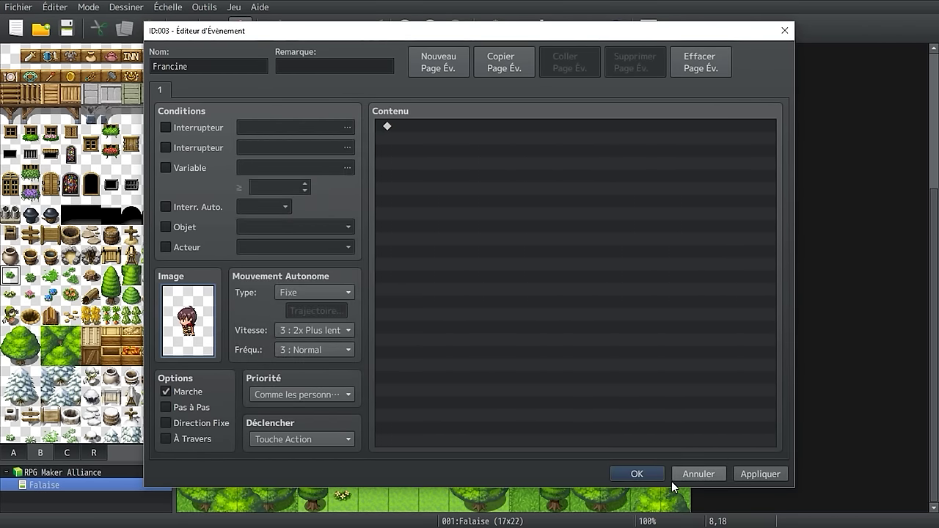
click(652, 475)
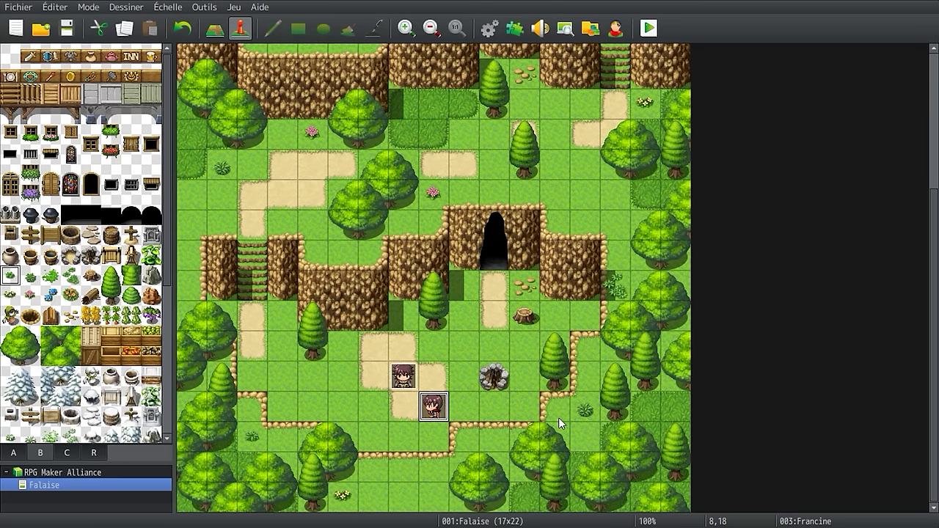
Step: Review the settings of the male character's event at tile 7,17 without changing them
double_click(398, 378)
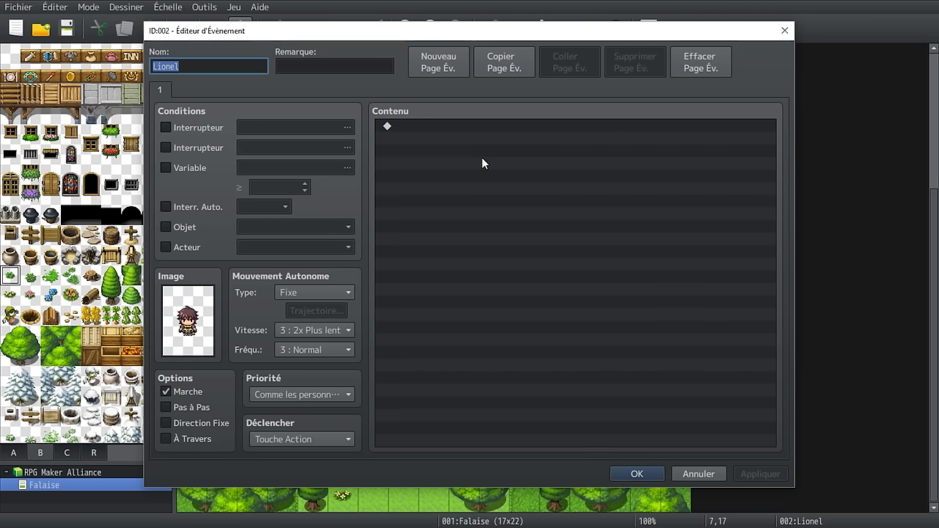
click(699, 473)
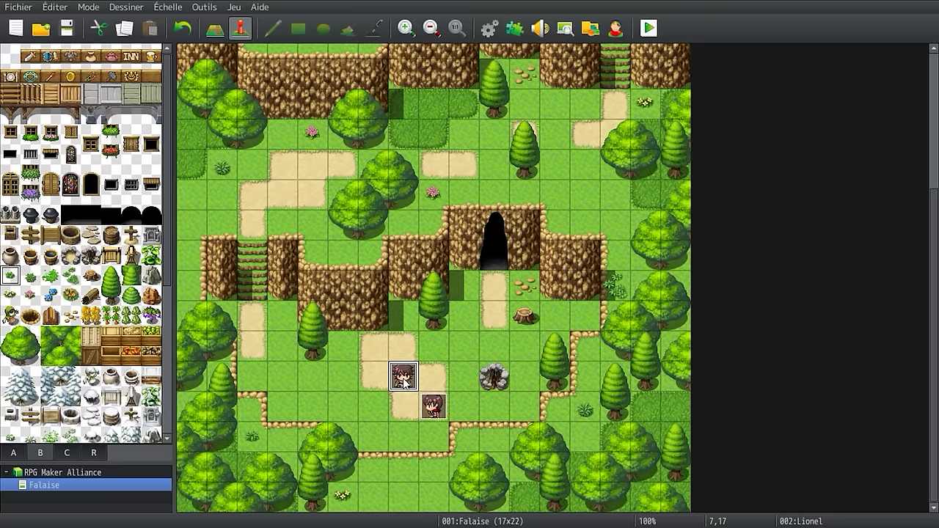
Step: Create a new event named Cinématique on the sand tile 2,15 at the foot of the stairs
click(251, 324)
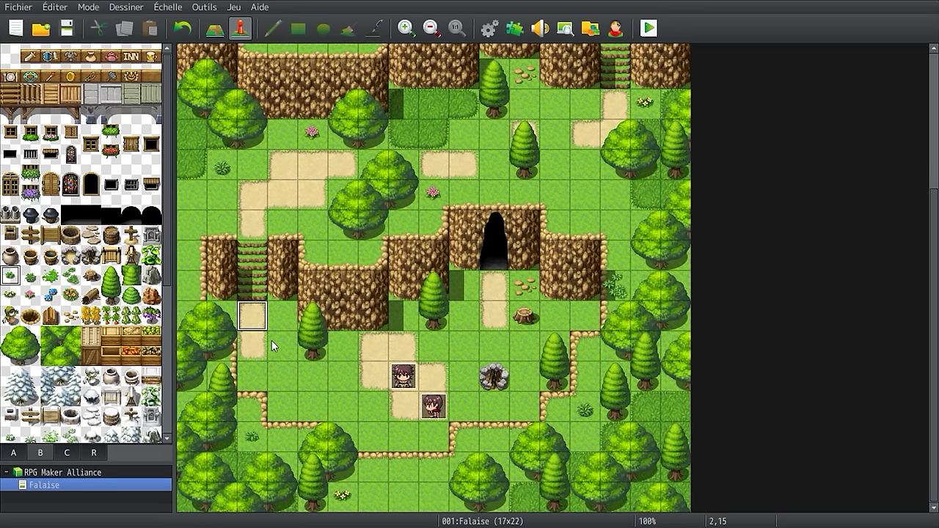
double_click(253, 317)
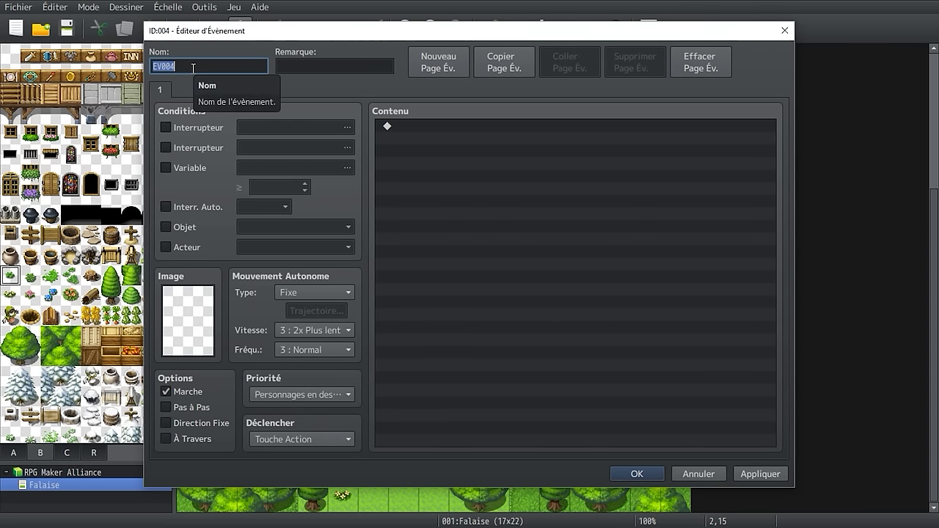
text(Cinématique)
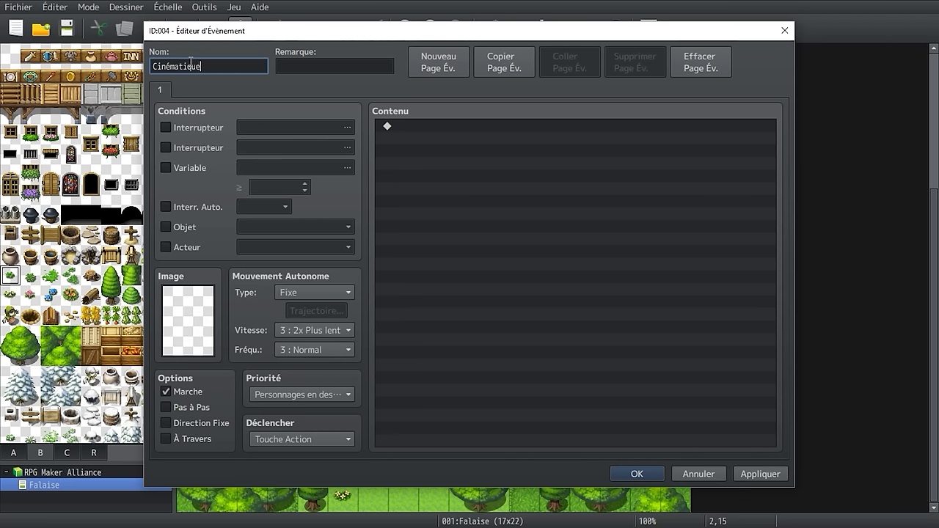
Step: Add the message "Hé, qu'est-ce que vous faites là ?" to the event, using the dark-haired, orange-scarfed male face from Actor1
double_click(447, 126)
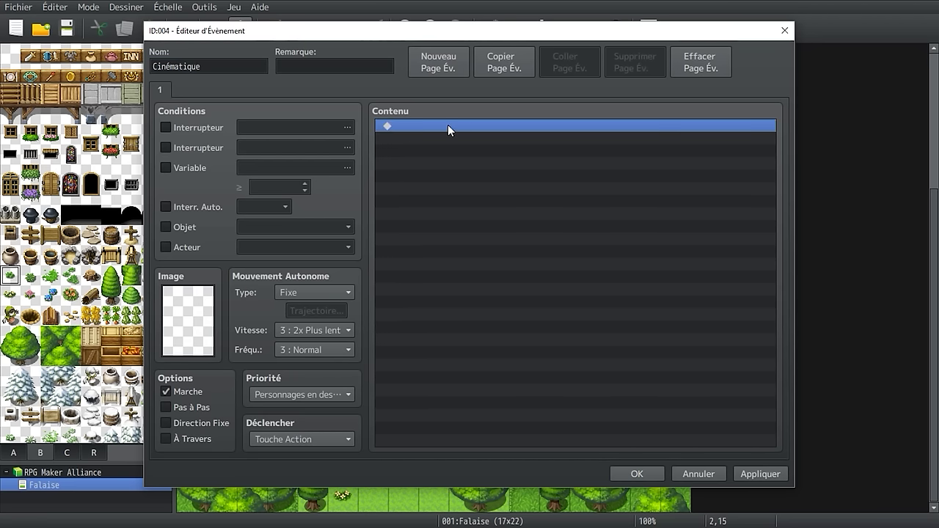
click(445, 128)
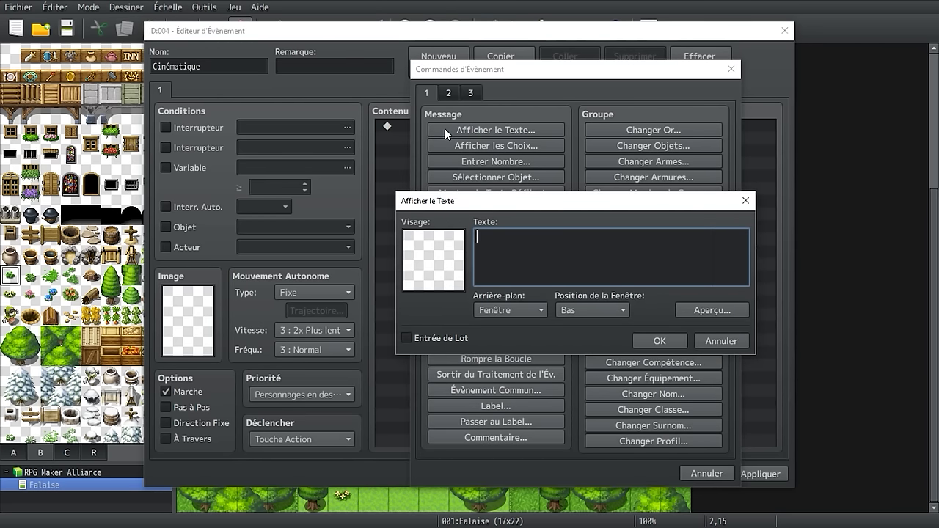
text(Hé, qu'est-ce que vous faites là ?)
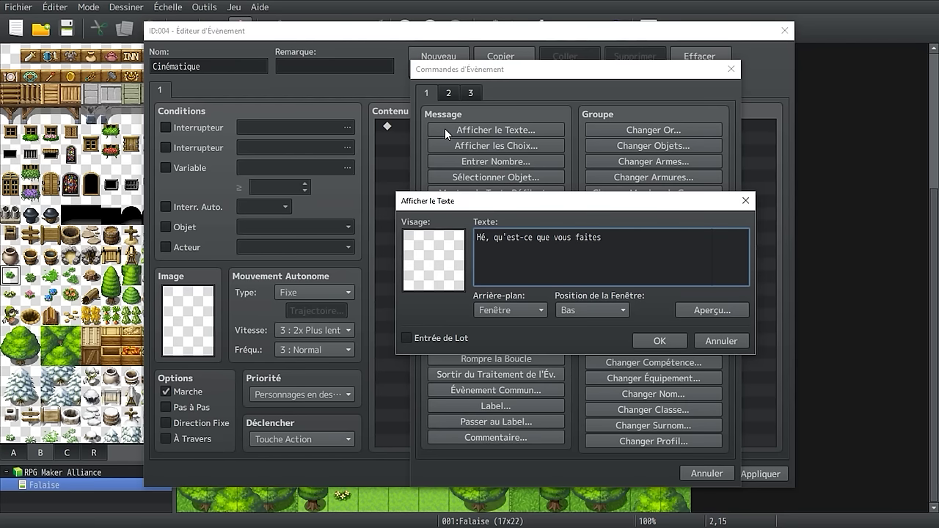
double_click(451, 267)
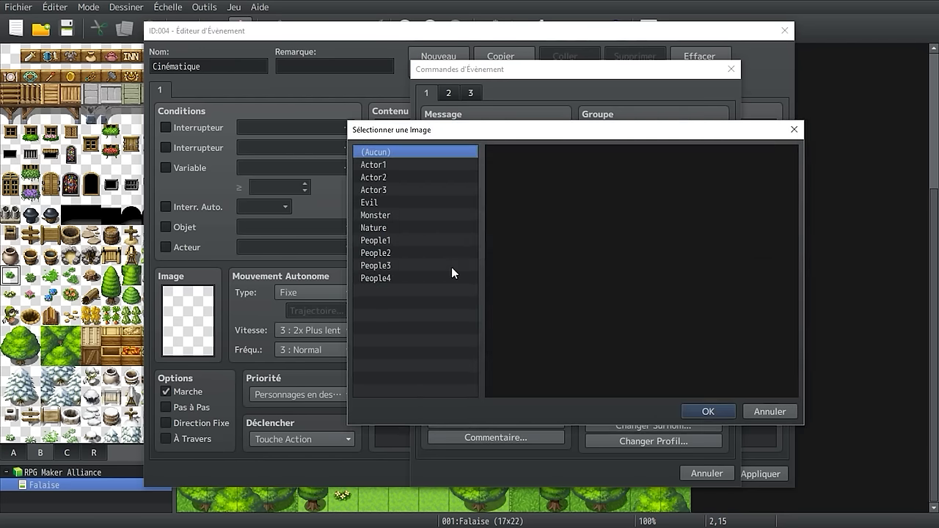
click(414, 166)
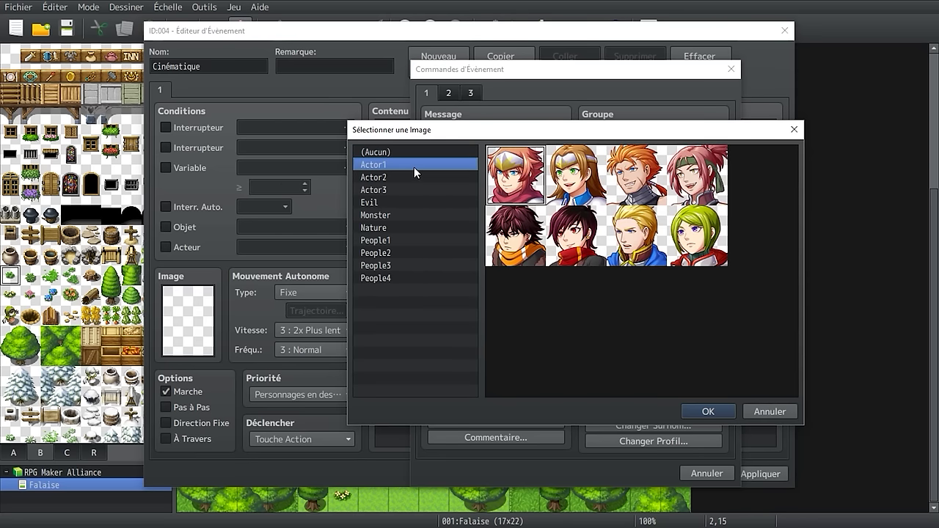
double_click(528, 248)
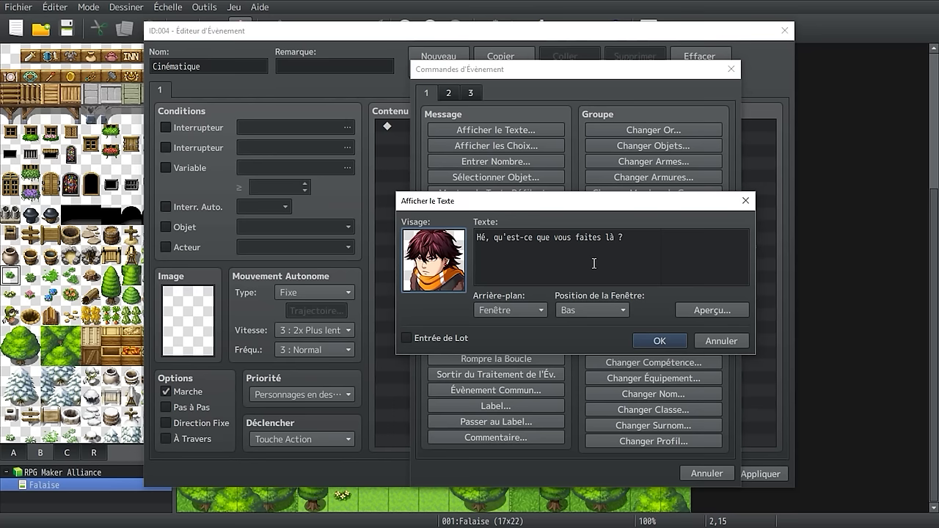
click(651, 339)
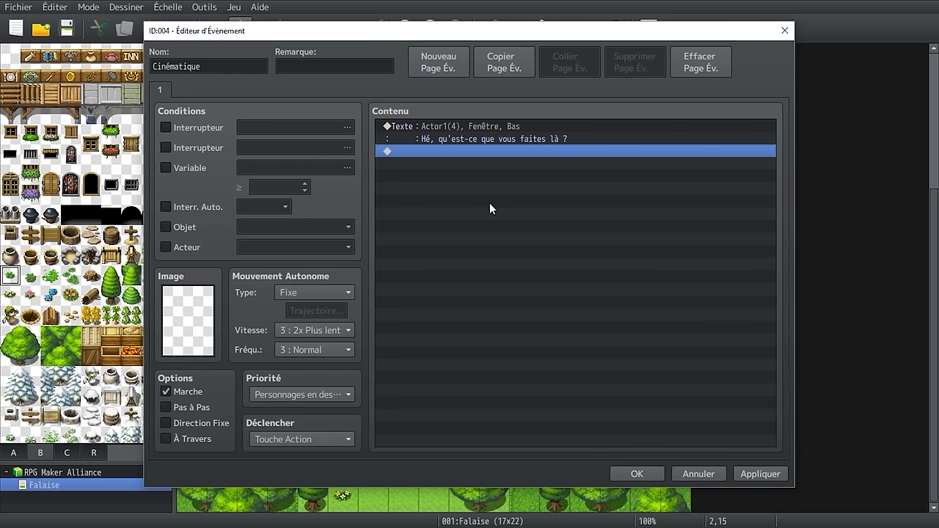
Step: Set the Cinématique event's trigger to Touche Joueur and save the event
click(287, 439)
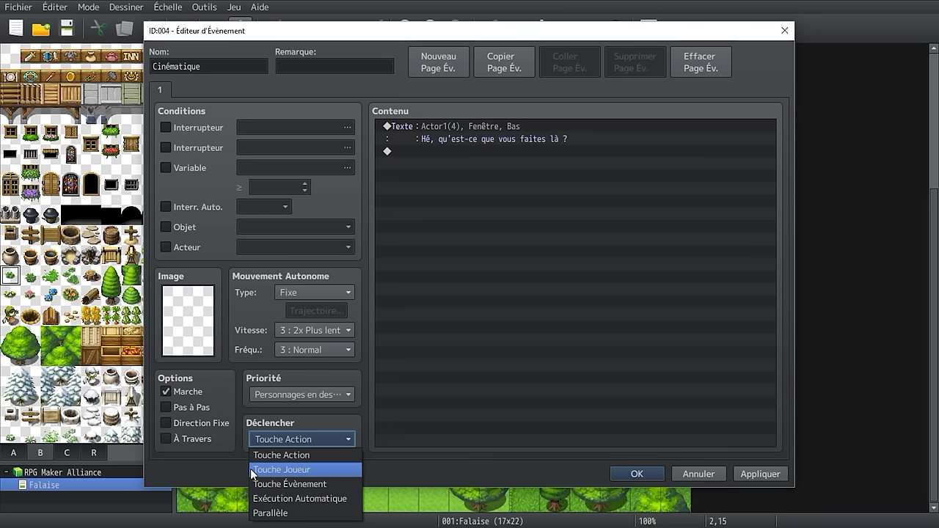
click(291, 469)
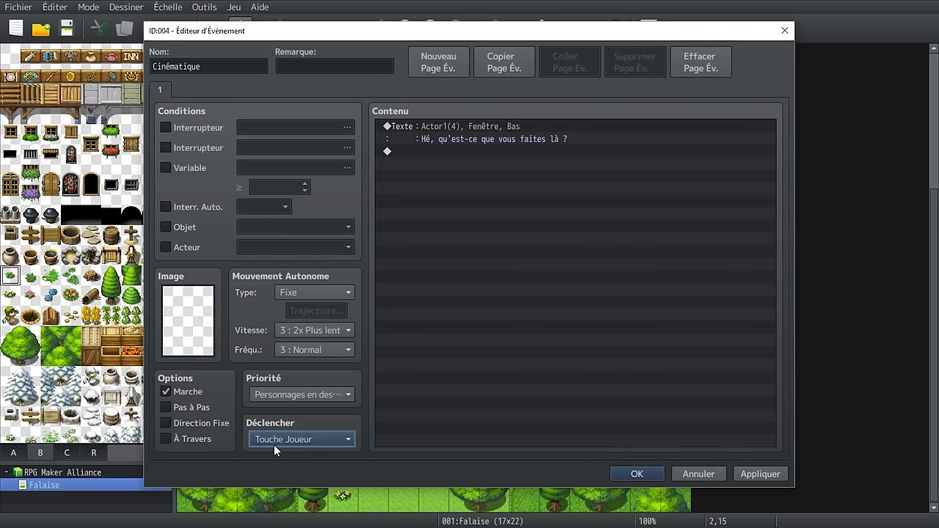
click(613, 473)
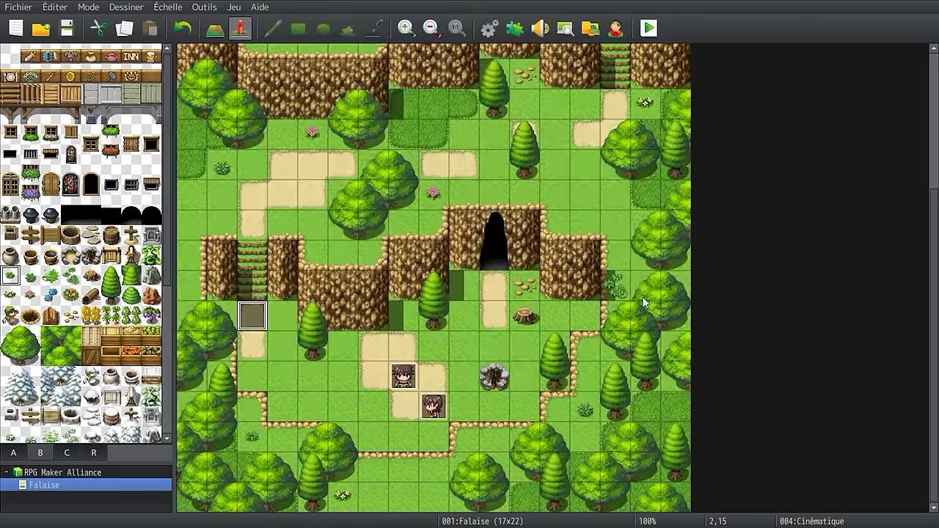
Step: Playtest a new game by walking the party down the stairs onto the Cinématique event, dismiss its message and close the game
click(649, 28)
click(412, 291)
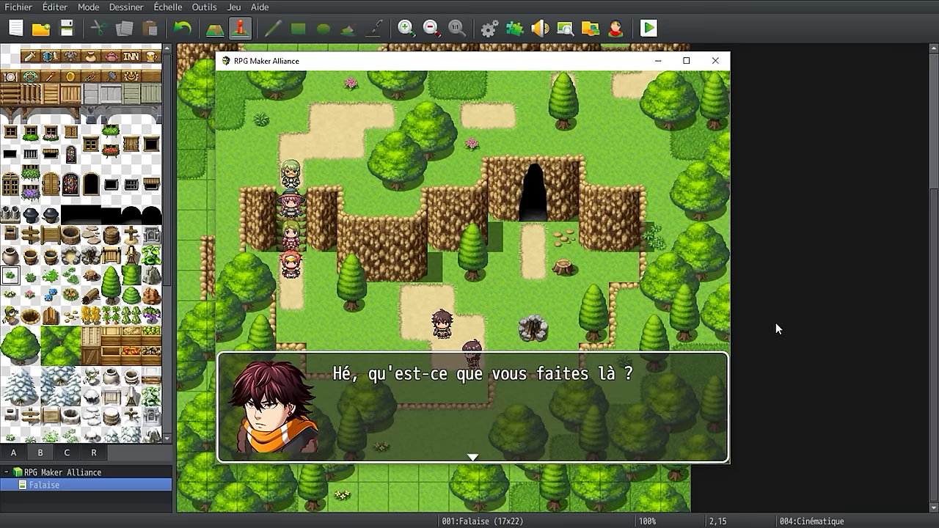
key(Return)
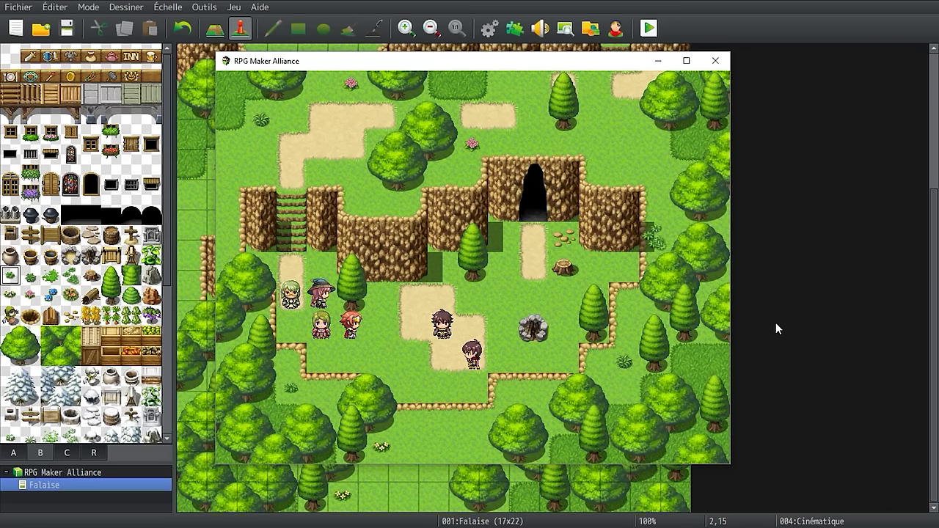
click(715, 61)
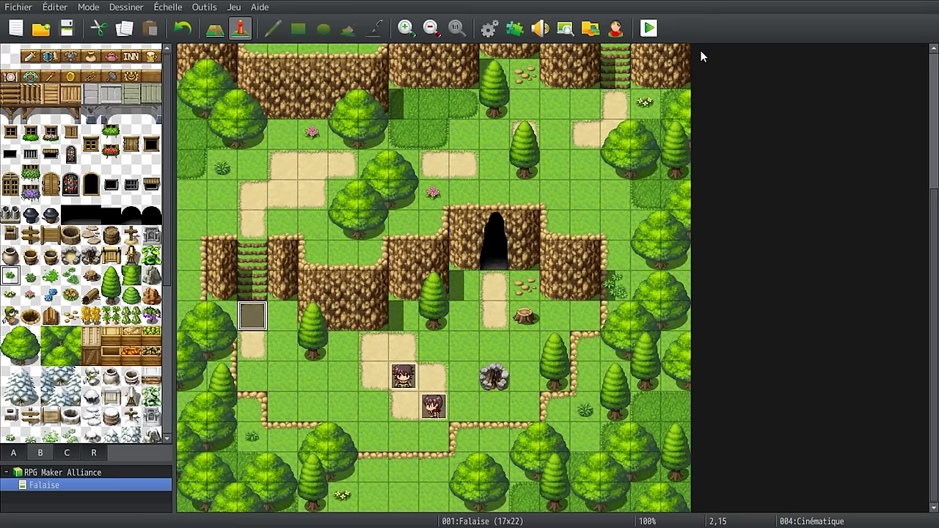
Step: Examine the database's actor and skill data and the settings of the enemies Slime, Orc and Minotaure
click(496, 28)
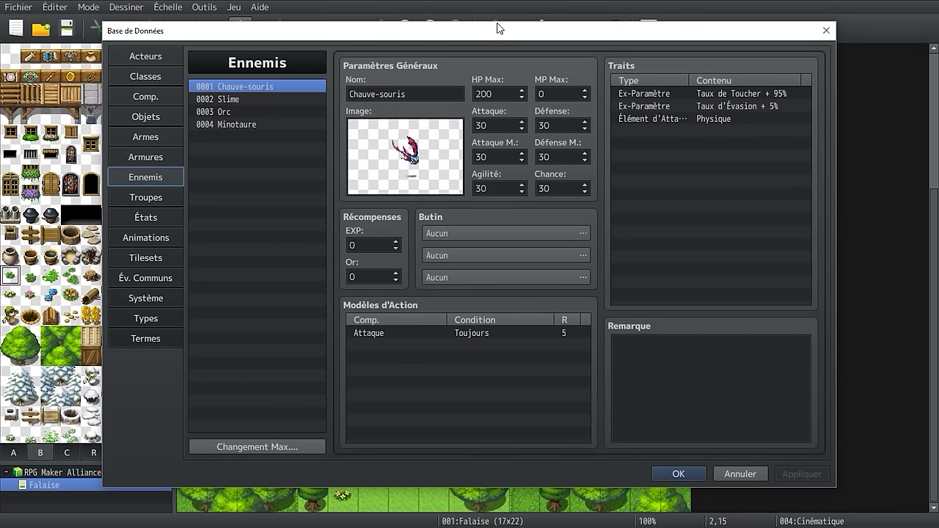
click(171, 57)
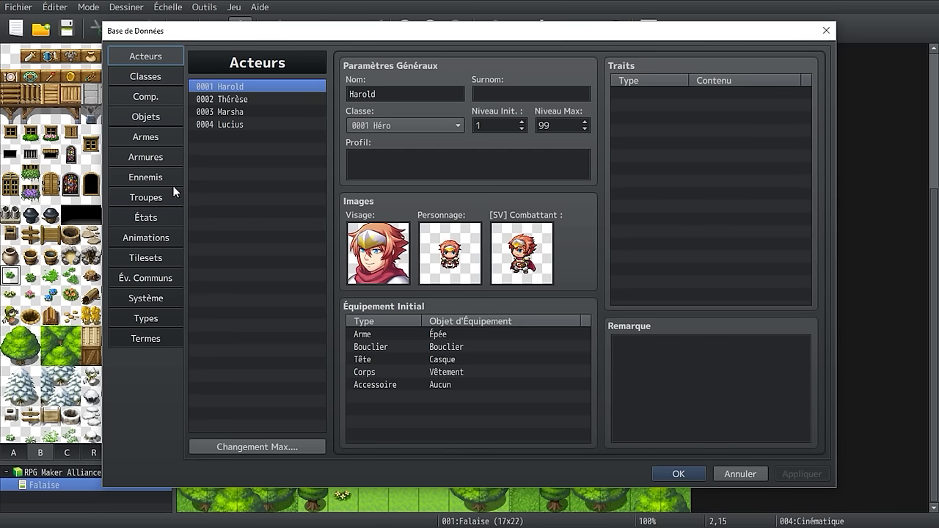
click(158, 122)
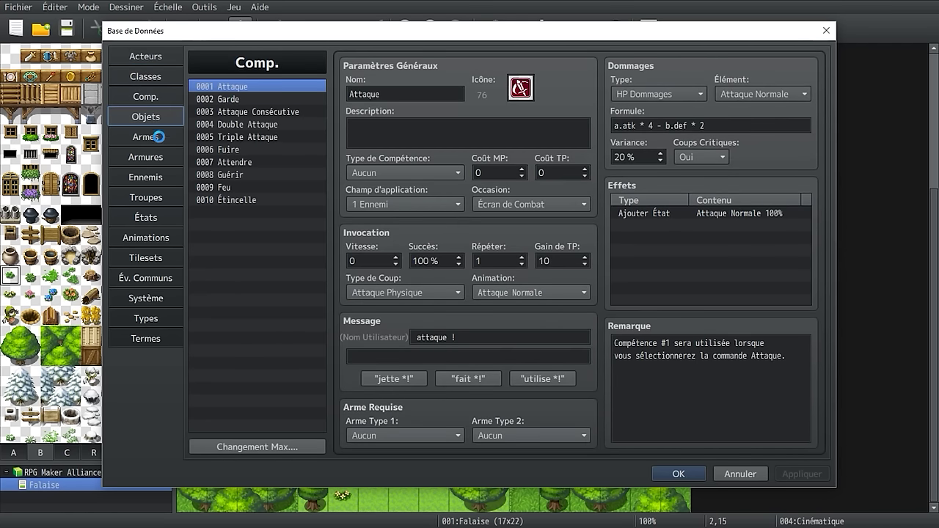
click(160, 136)
click(159, 55)
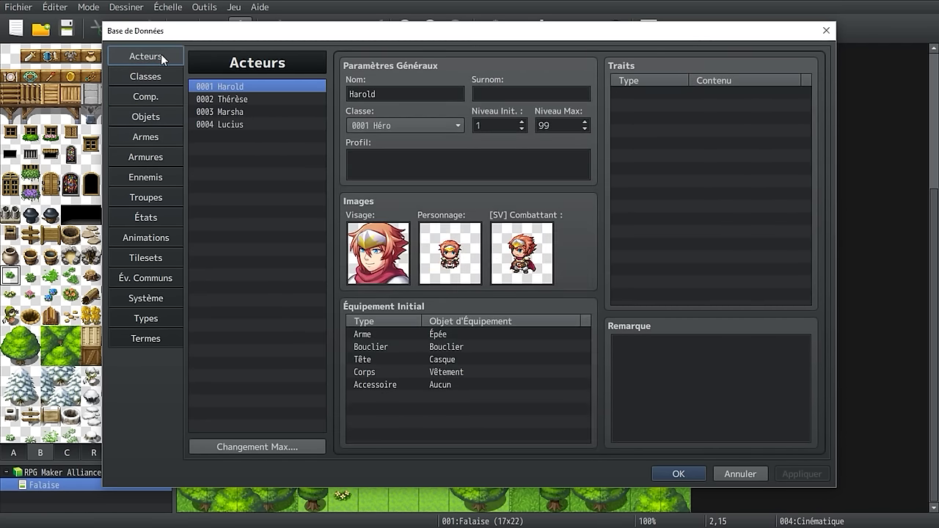
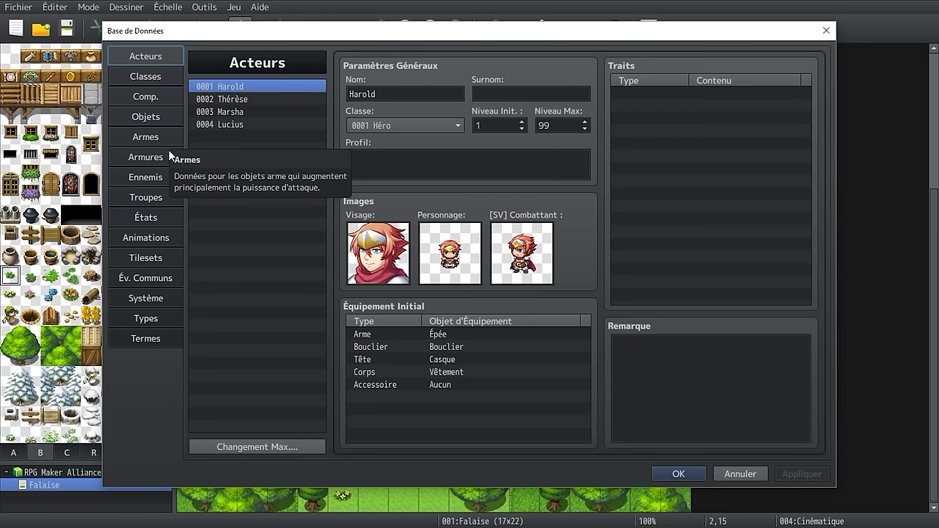
click(153, 176)
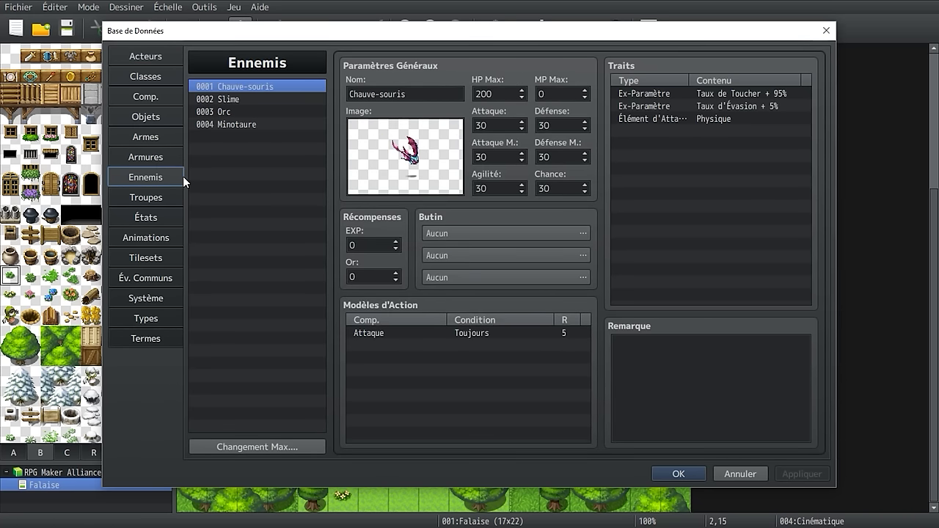
click(225, 100)
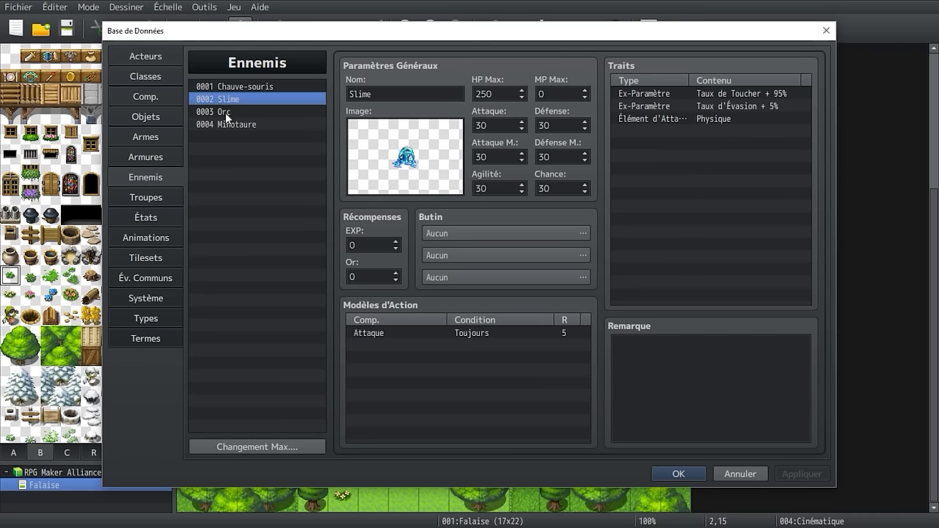
click(226, 113)
click(233, 124)
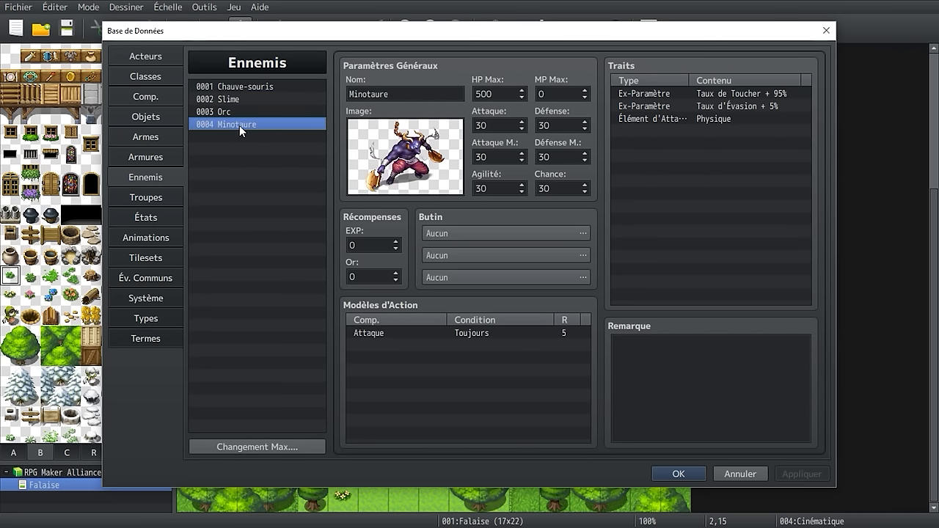
Step: Replace the battle image of enemy 0001 Chauve-souris with Actor1_5
click(293, 87)
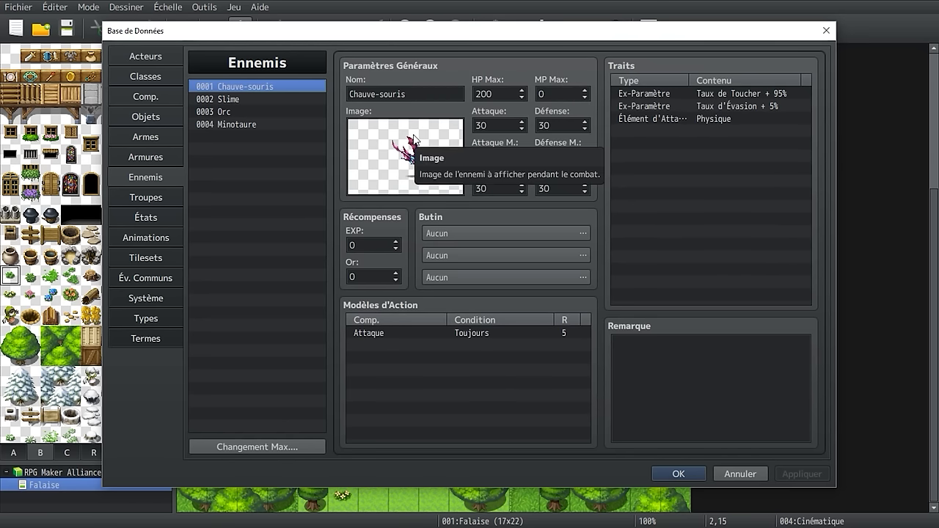
double_click(413, 143)
drag(369, 175, 370, 145)
click(321, 159)
click(321, 169)
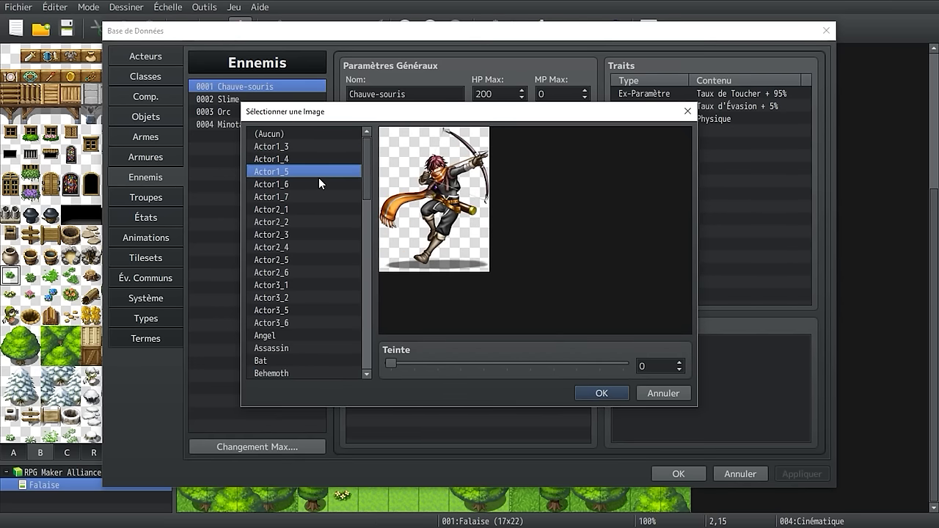
double_click(318, 170)
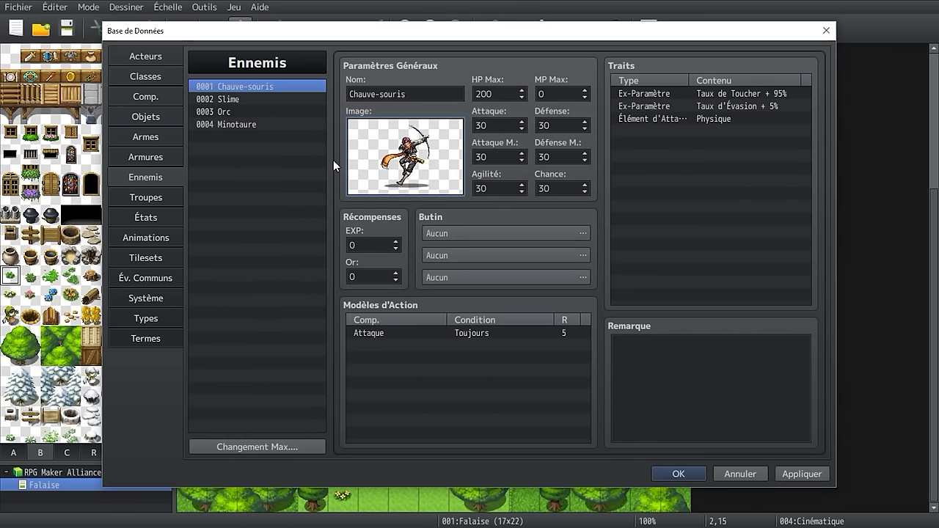
Step: Rename enemy 0001 with the male character's name
click(361, 93)
drag(435, 96, 354, 94)
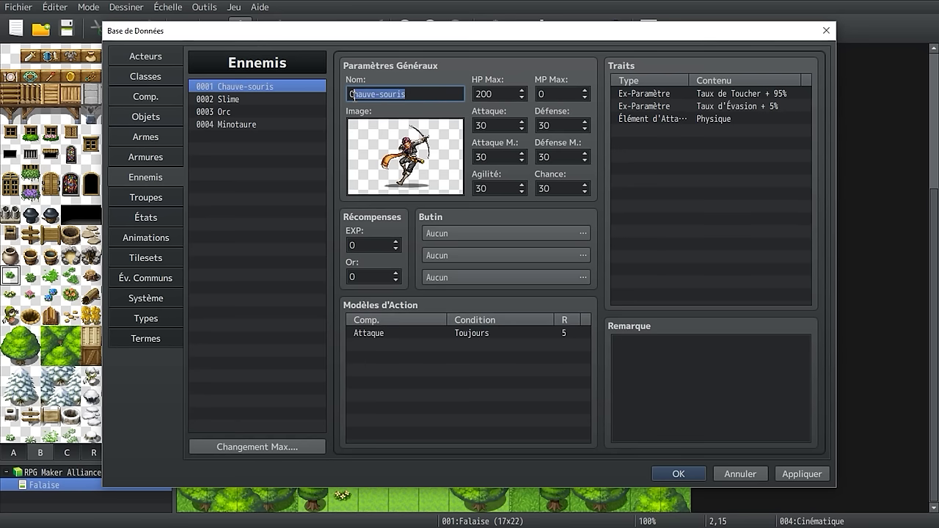
key(BackSpace)
text(Lionel)
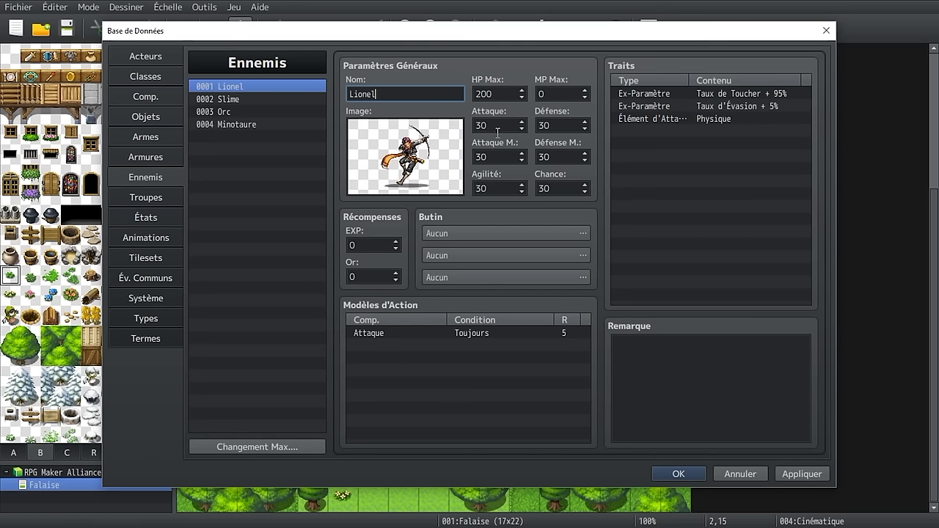
mouse_move(497, 133)
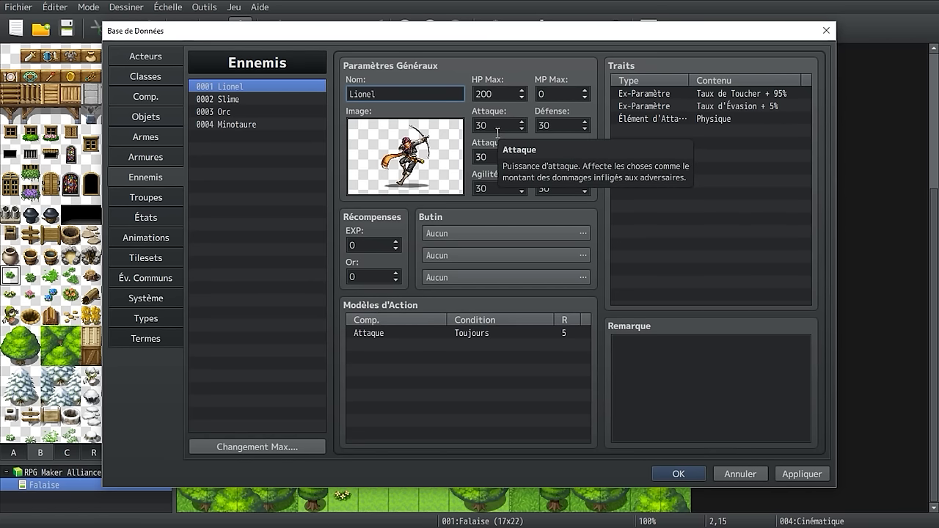
Step: Copy enemy 0001 and paste it over enemy 0002 Slime
click(285, 84)
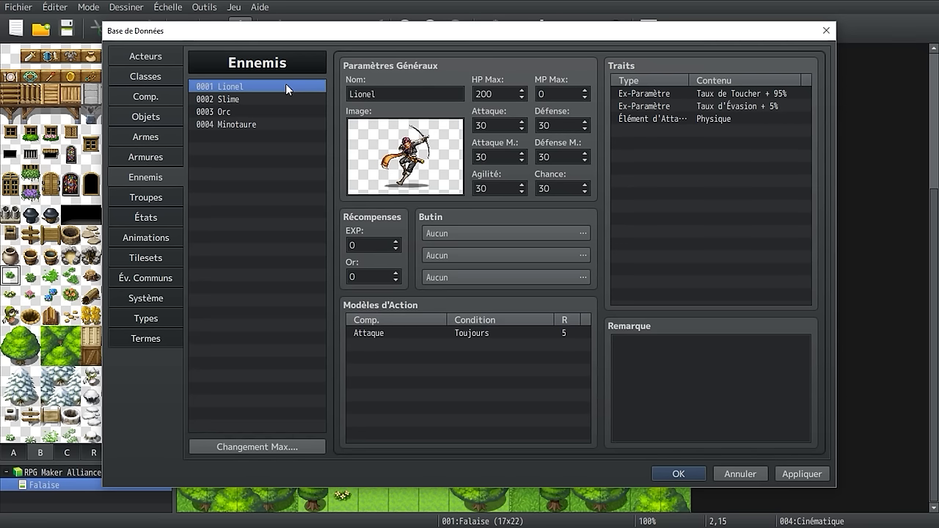
right_click(285, 84)
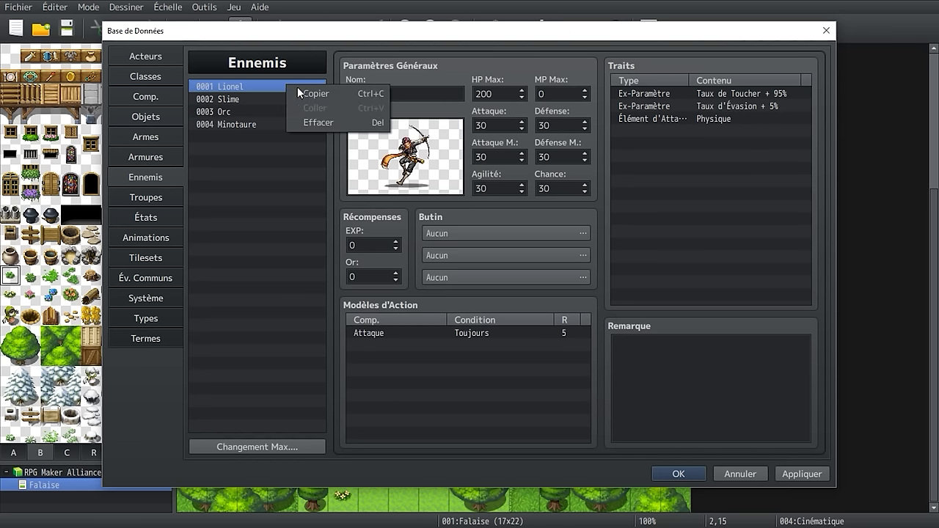
click(297, 90)
right_click(249, 97)
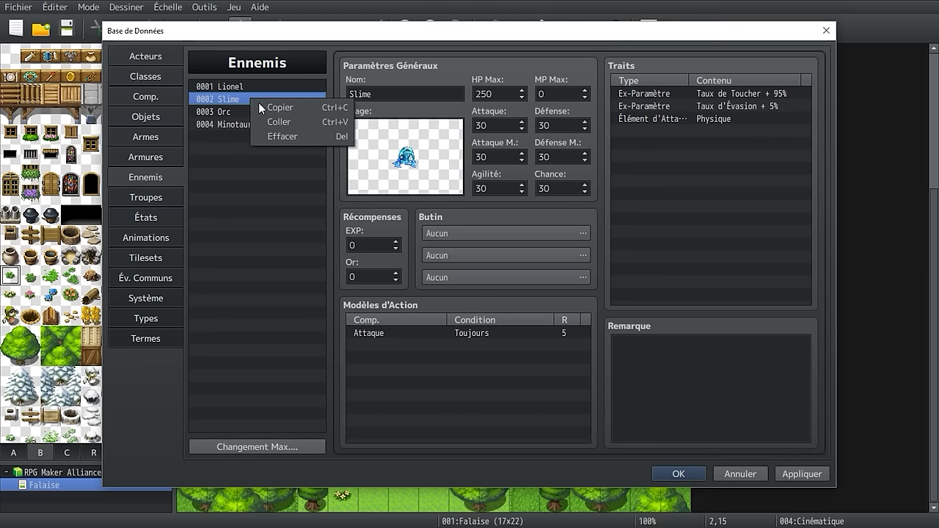
click(271, 121)
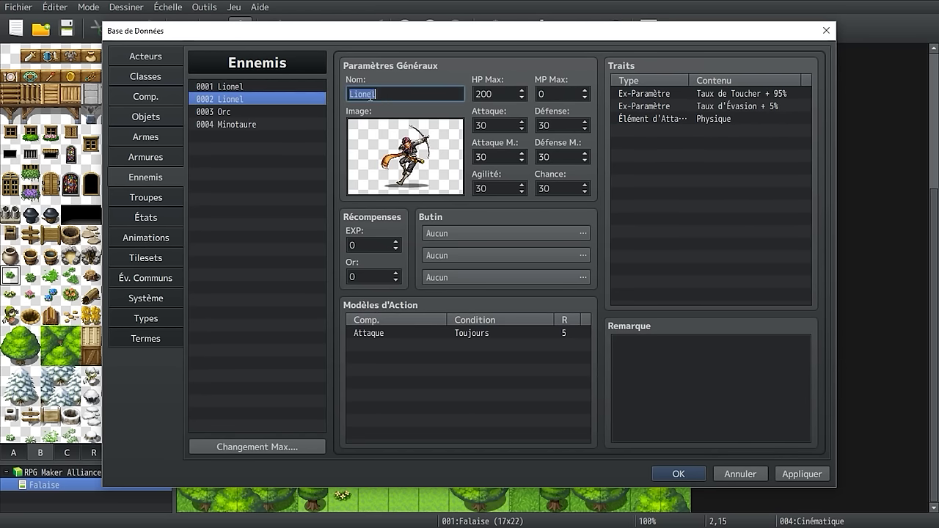
Step: Rename the duplicated enemy 0002 with the female character's name
click(320, 86)
click(264, 99)
double_click(430, 94)
text(Franc)
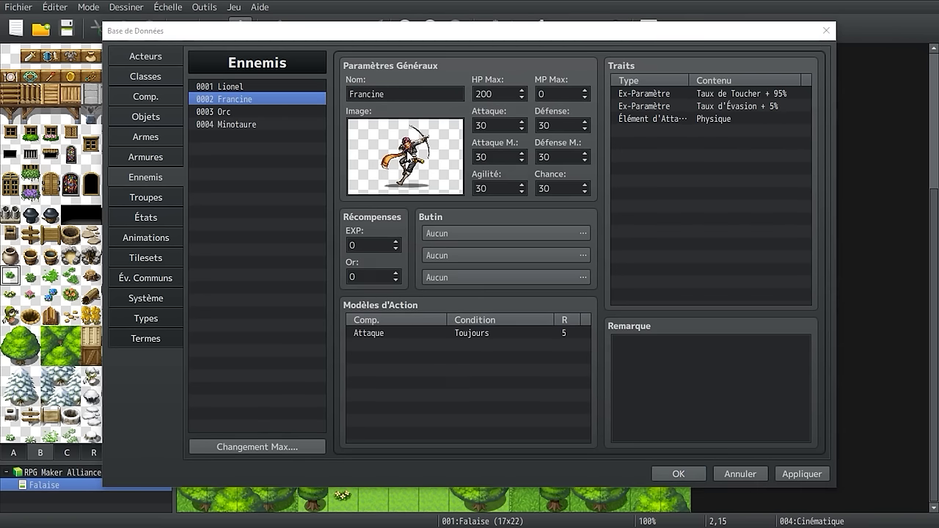
Step: Replace the battle image of enemy 0002 with the sabre-wielding woman in a red scarf and apply the database changes
double_click(410, 157)
click(308, 184)
double_click(308, 185)
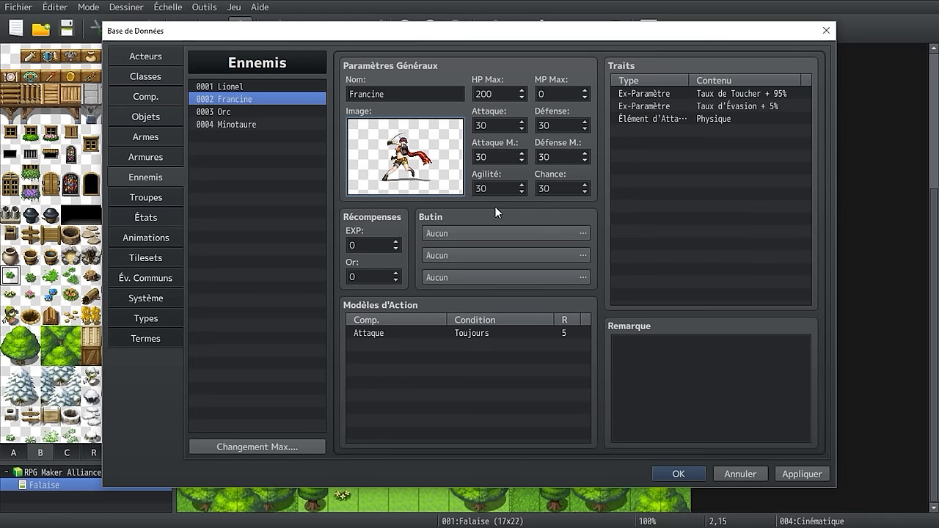
click(799, 473)
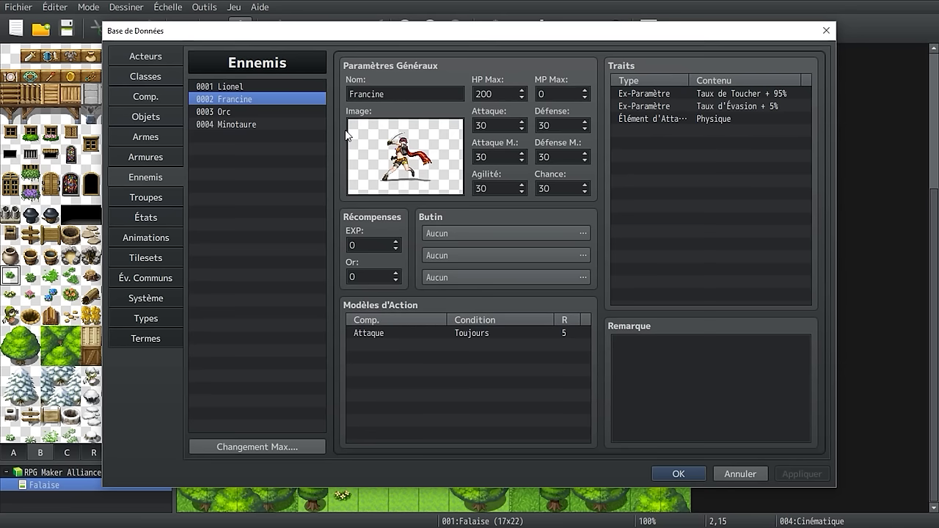
Step: Review the default troops in the database and clear all enemies from troop 0001 Chauve-souris*2
click(164, 198)
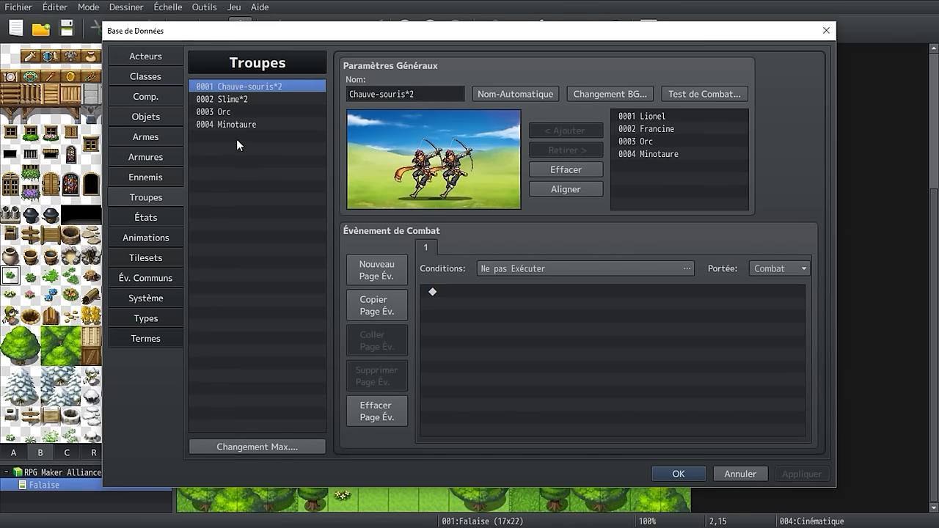
click(251, 98)
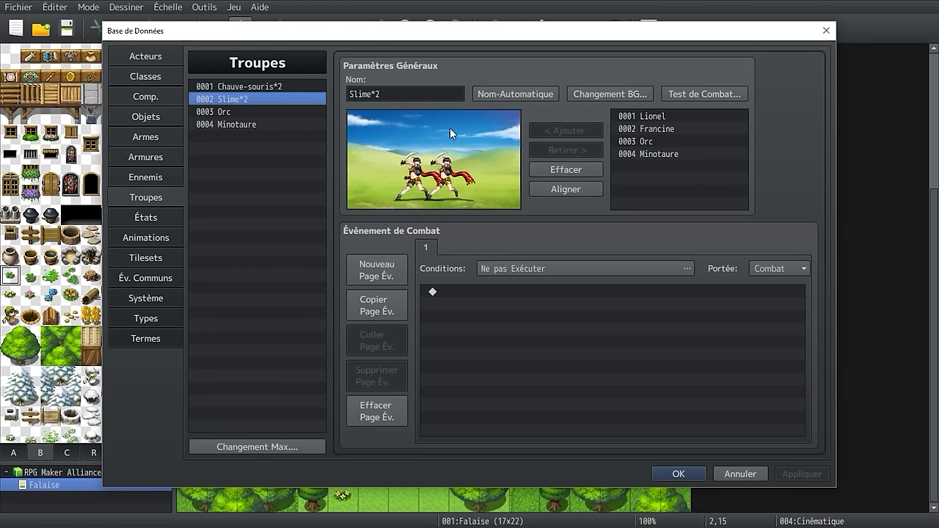
click(275, 112)
click(268, 124)
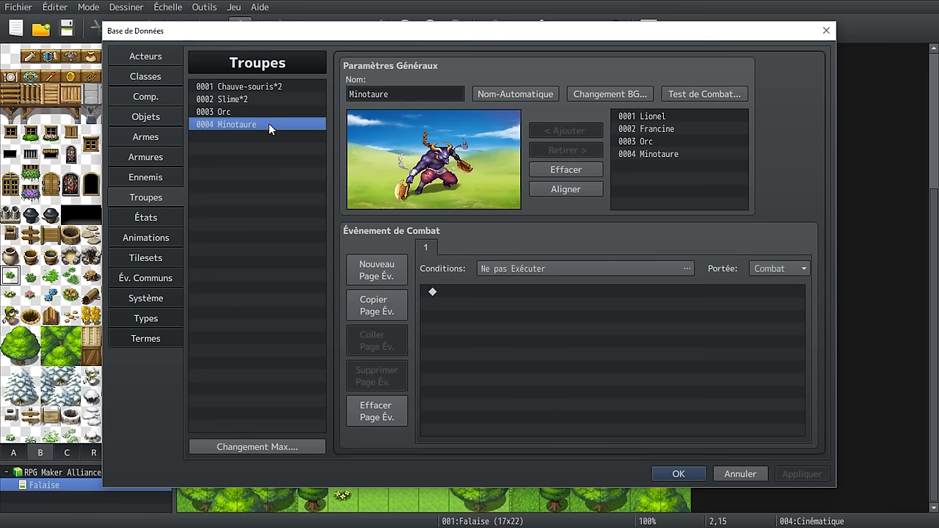
click(270, 86)
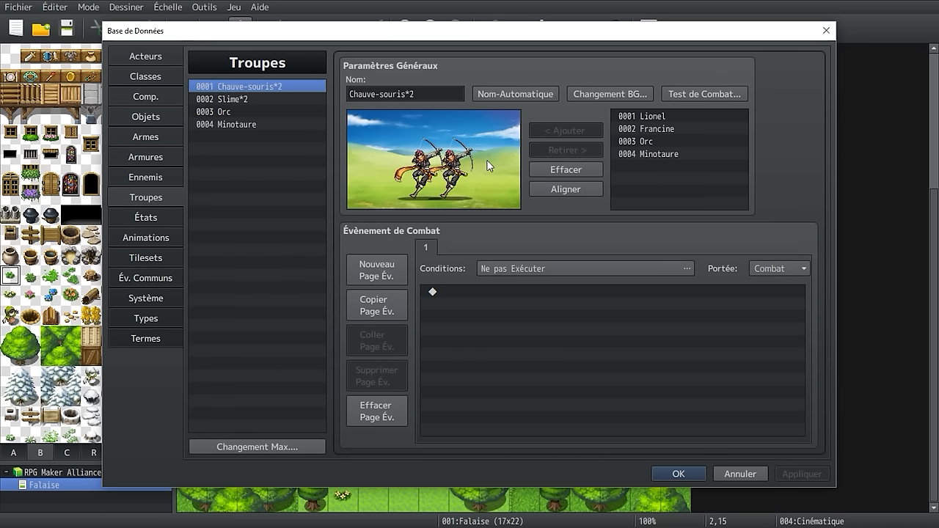
click(566, 170)
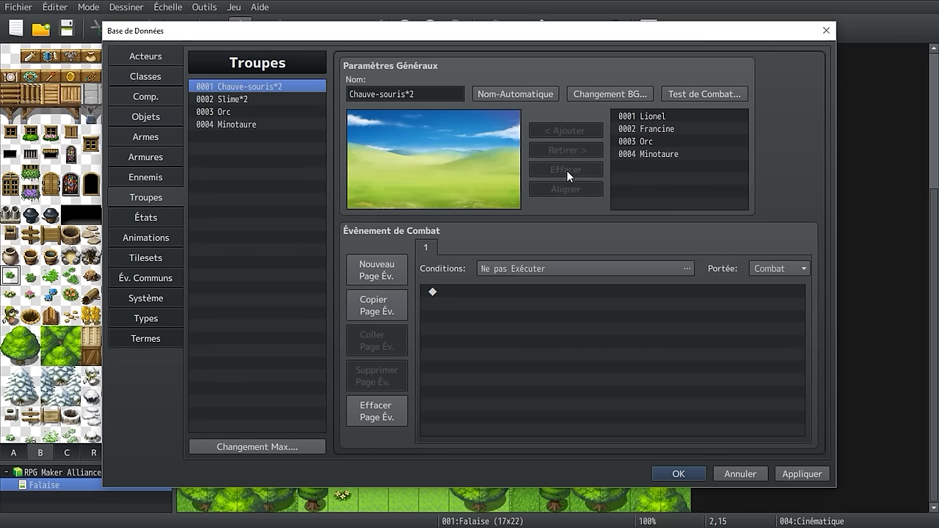
Step: Add Orc, Minotaure and the archer enemy 0001 to troop 0001
click(651, 139)
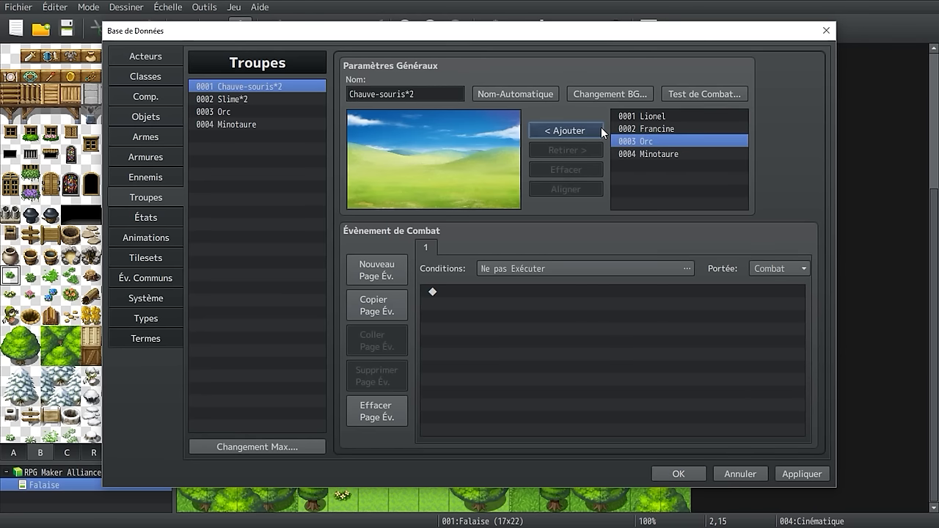
click(600, 130)
click(632, 153)
click(609, 129)
click(645, 115)
click(579, 130)
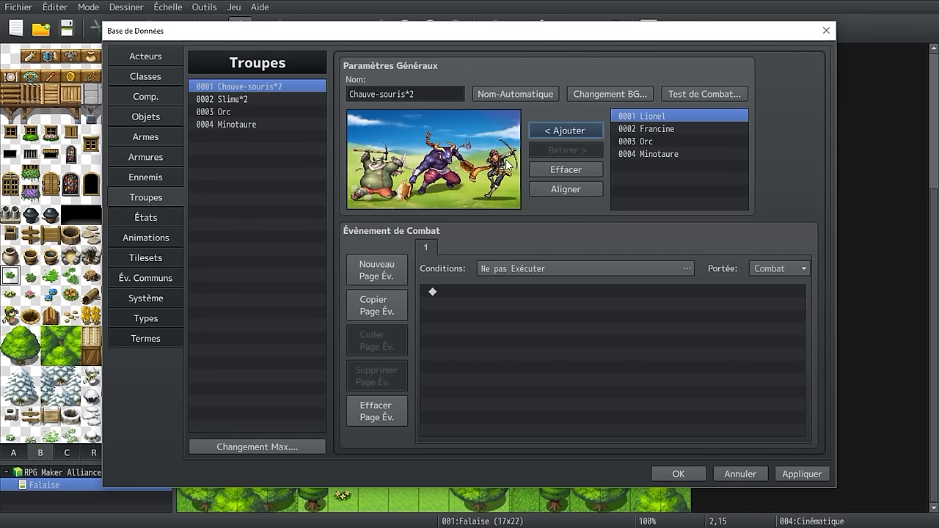
Step: Try repositioning Minotaure and the archer in the troop preview, remove Minotaure, and clear the troop
click(449, 139)
drag(443, 175, 426, 152)
drag(497, 180, 425, 176)
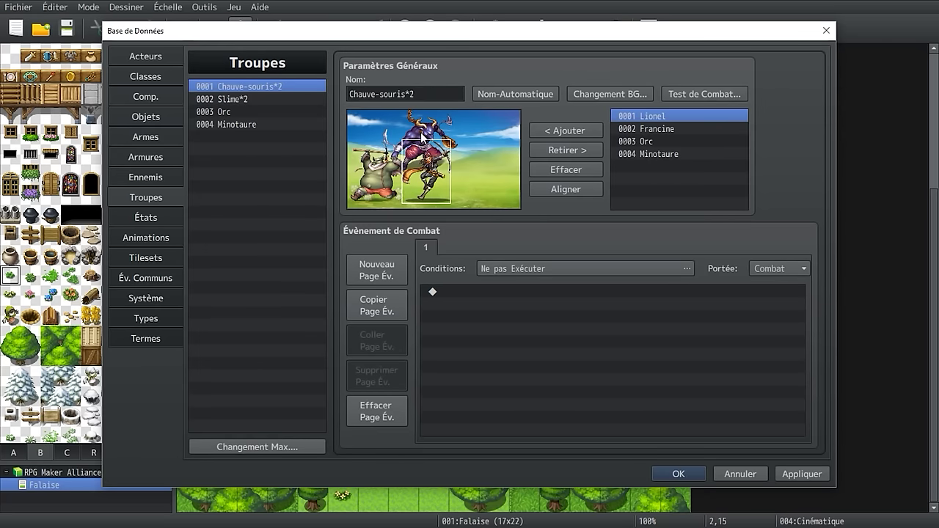
click(419, 128)
click(565, 152)
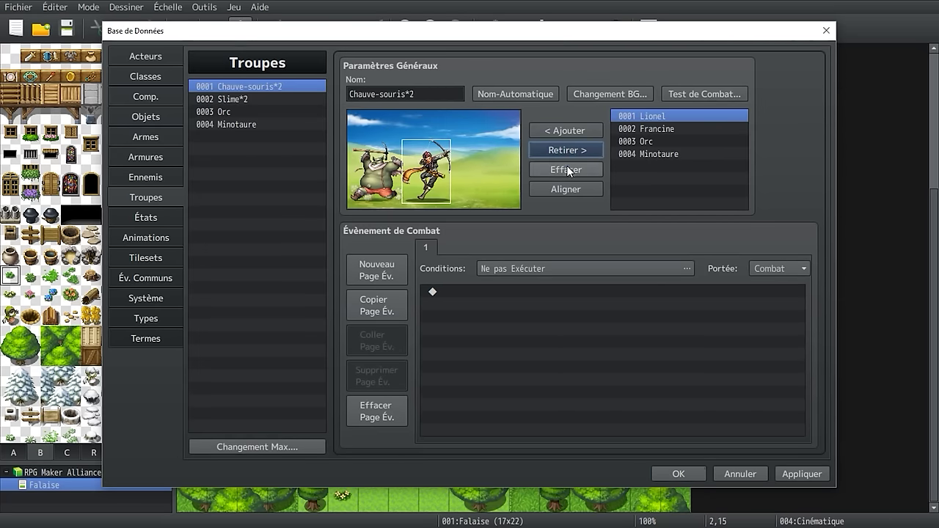
click(566, 169)
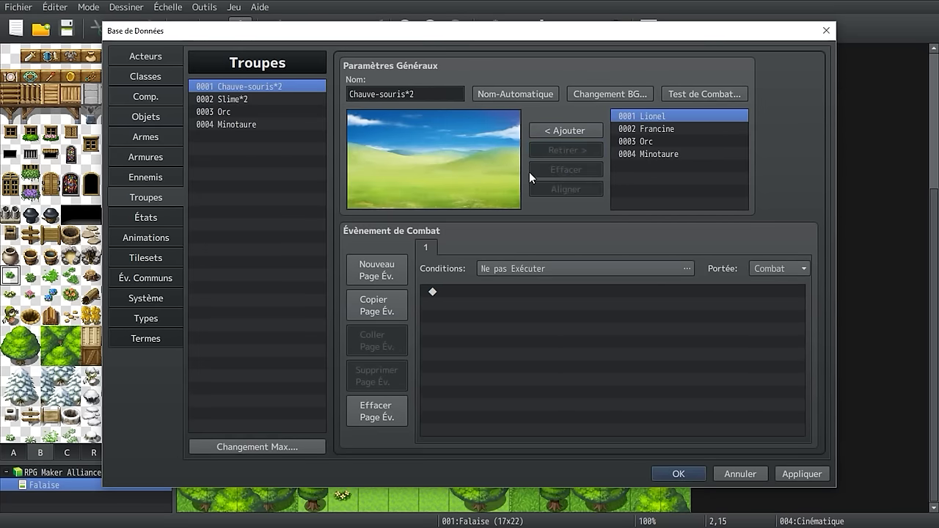
Step: Add the archer enemy 0001 and the swordswoman enemy 0002 to troop 0001
click(585, 130)
click(636, 132)
click(547, 131)
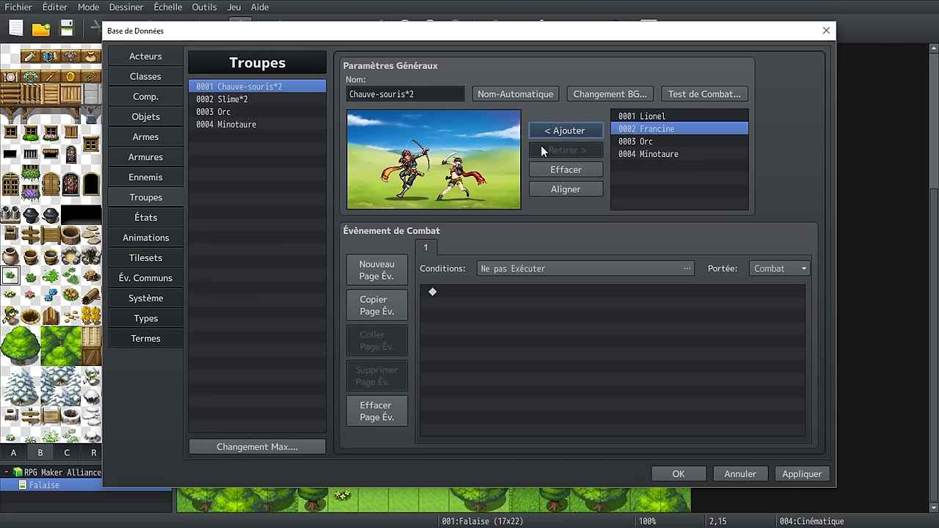
Step: Stagger the archer slightly above and behind the swordswoman in the preview, and name the troop automatically after its enemies
drag(402, 176, 411, 165)
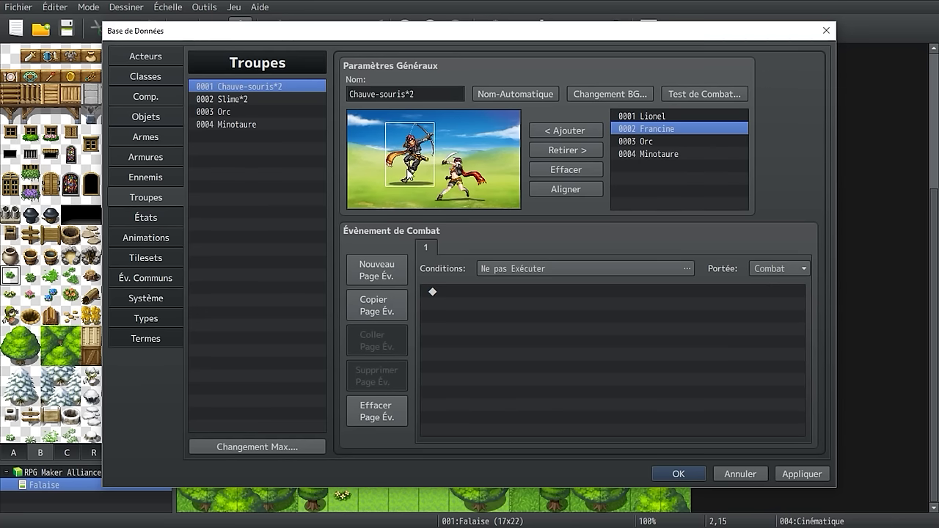
drag(457, 186, 409, 179)
triple_click(466, 94)
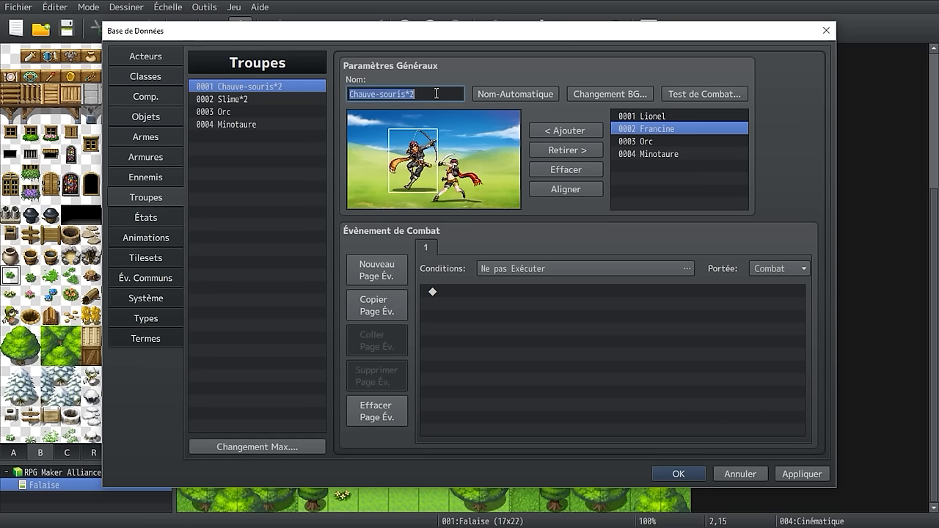
click(498, 91)
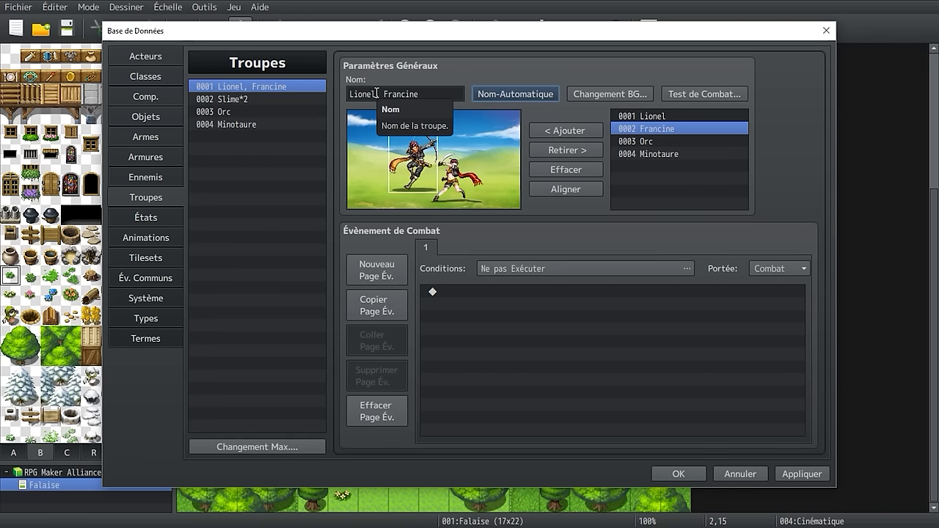
Step: Launch a battle test of troop 0001 with the default level 1 party and choose Combattre
click(687, 95)
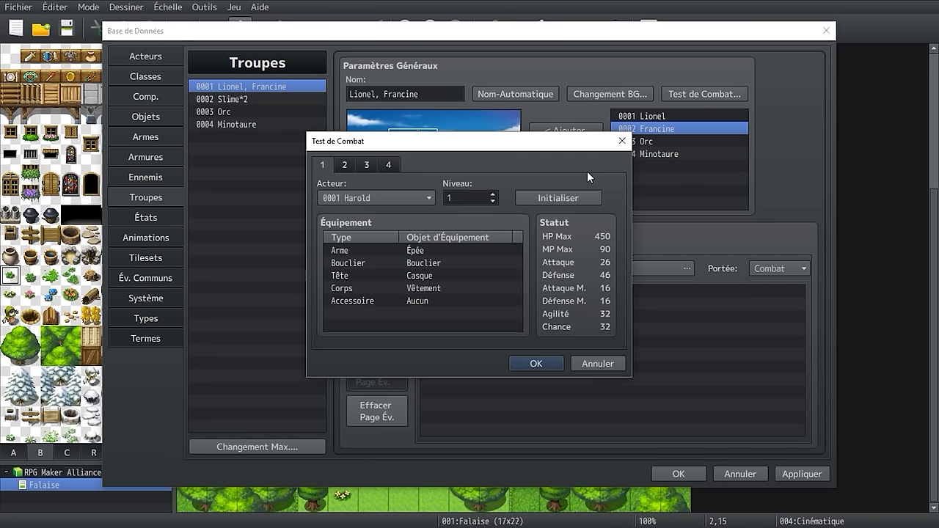
click(536, 364)
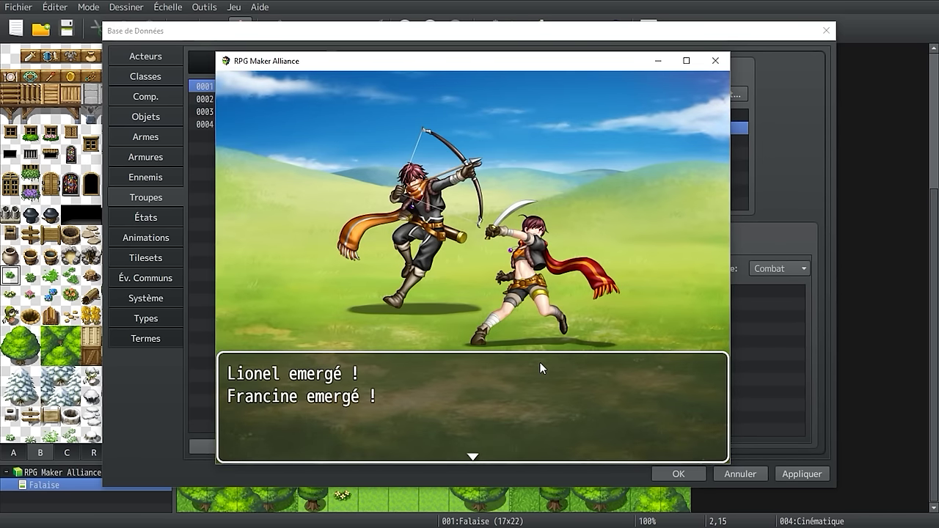
click(541, 368)
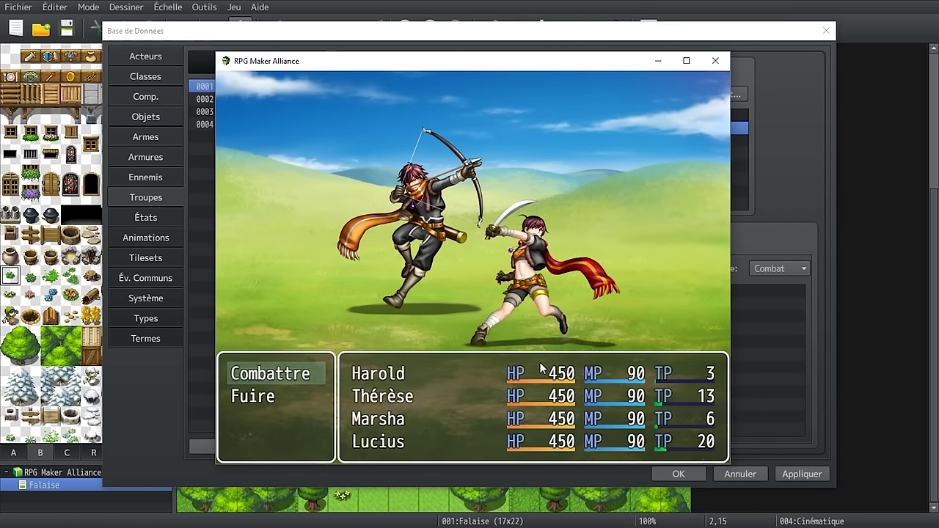
key(Return)
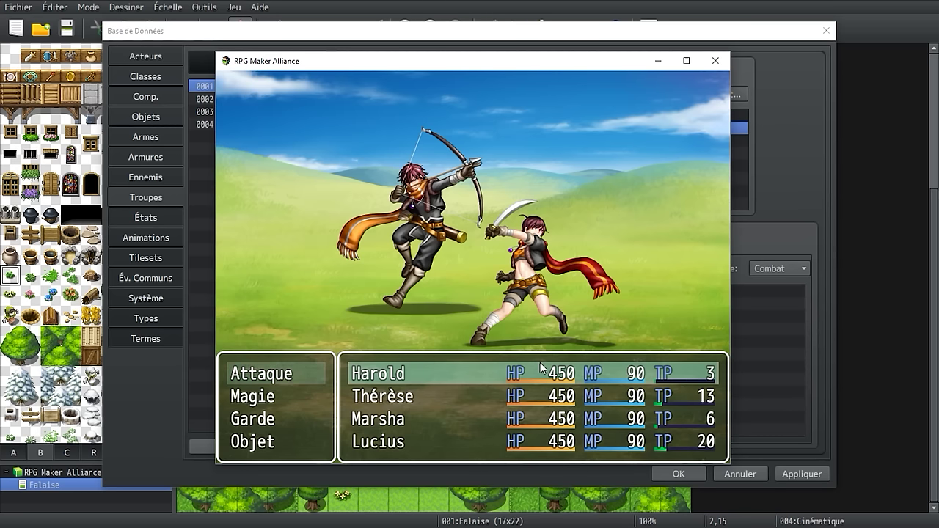
Step: Order all four party members to attack the archer, watch the round, and close the battle test
key(Down)
key(Down)
key(Up)
key(Up)
key(Return)
key(Return)
key(Return)
key(Return)
key(Return)
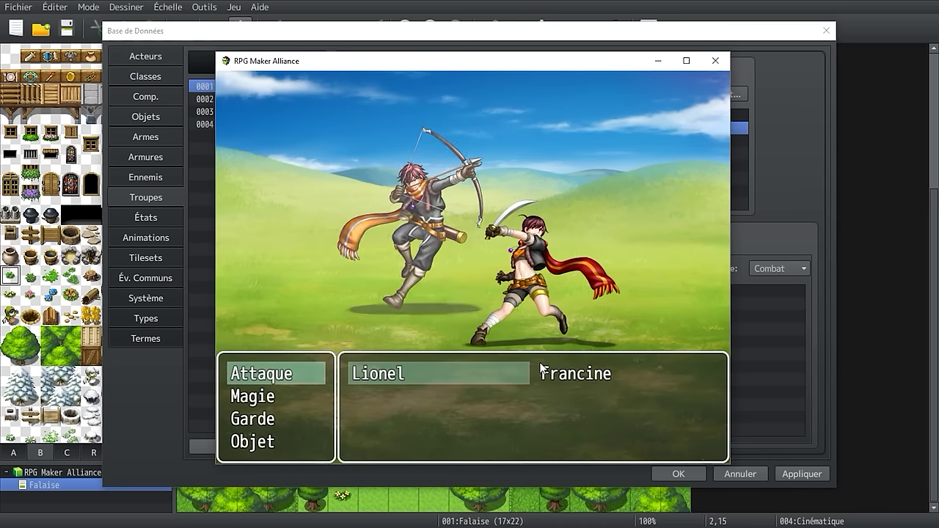
key(Return)
key(Return)
key(Return)
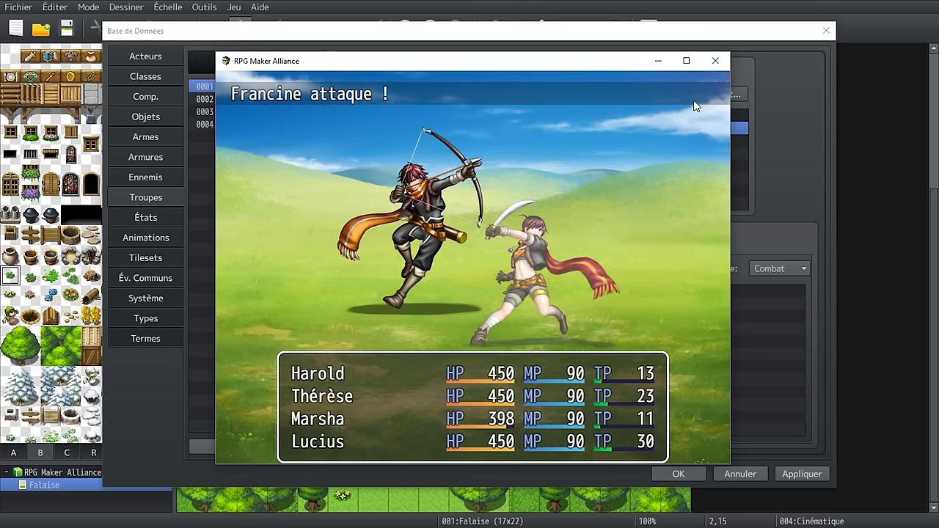
click(715, 61)
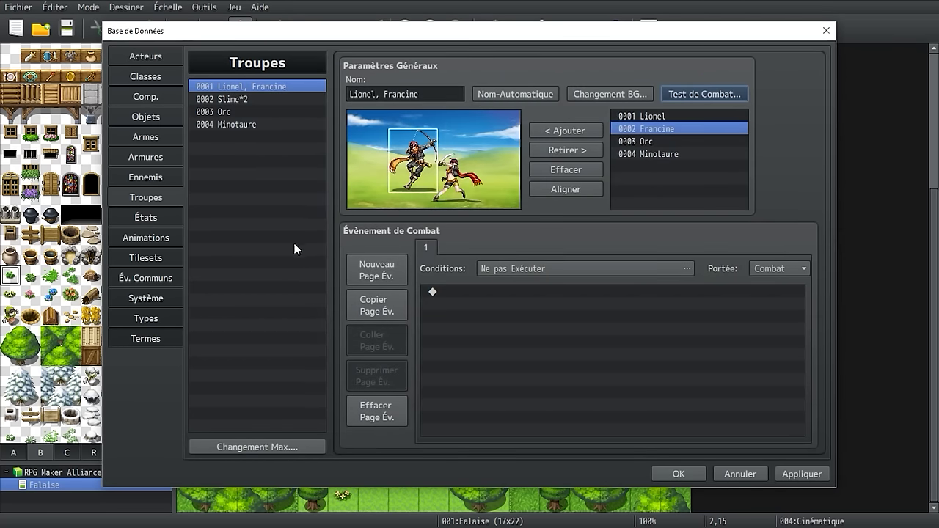
Step: Enable the system option Utiliser Combat Vue Latérale and apply the change
click(163, 298)
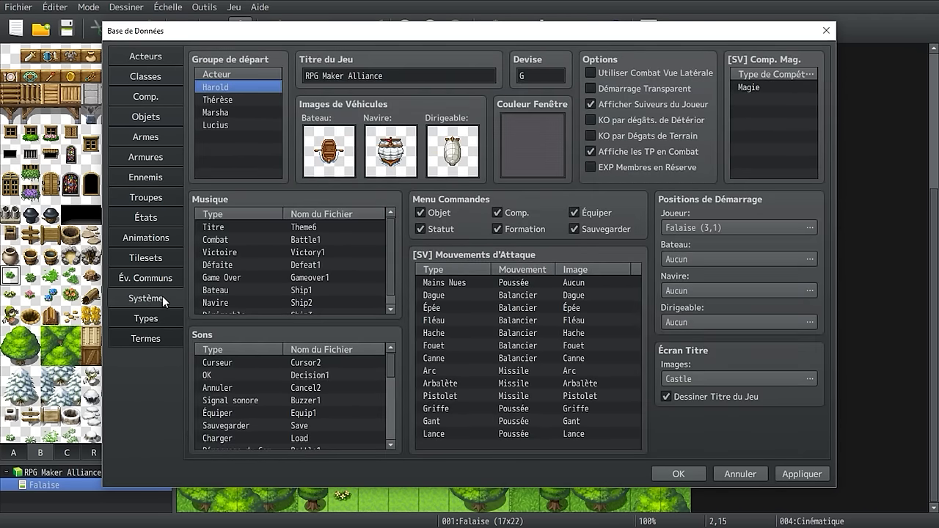
click(617, 72)
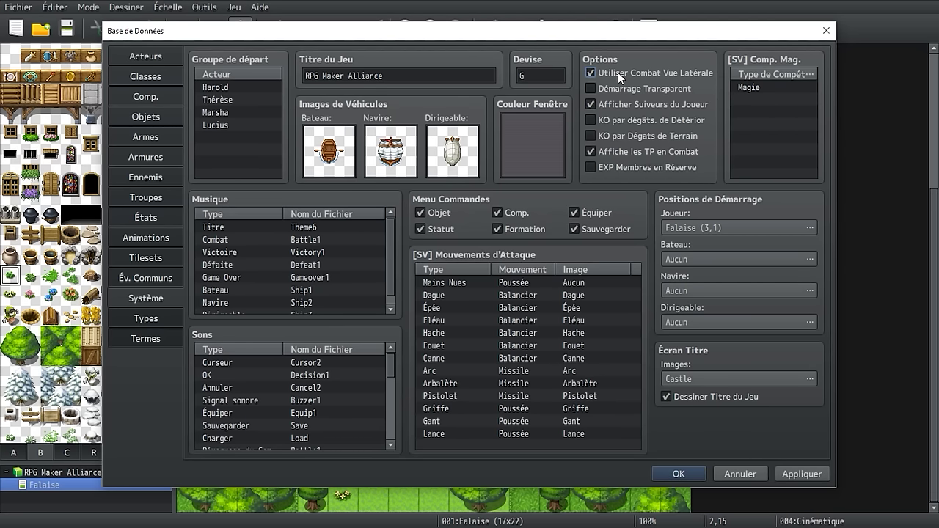
click(787, 475)
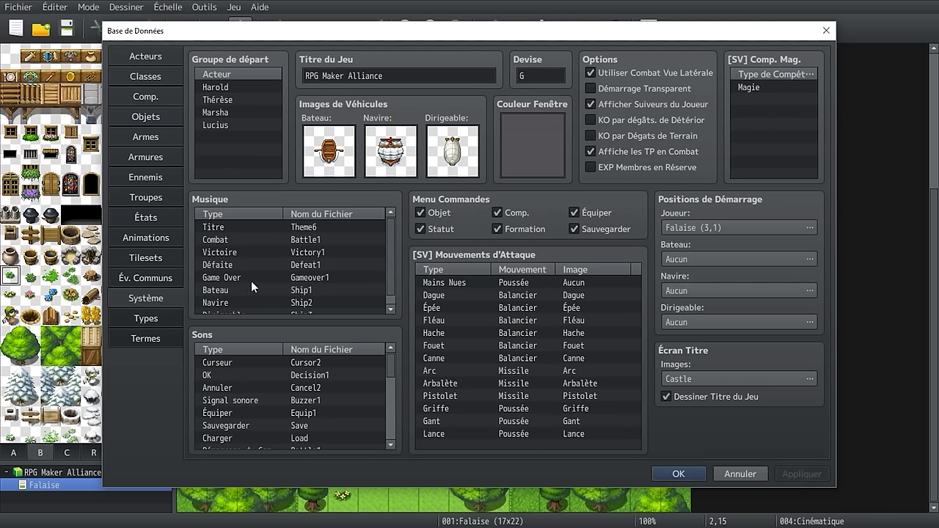
Step: Launch another battle test of troop 0001 in side view and choose Combattre
click(165, 198)
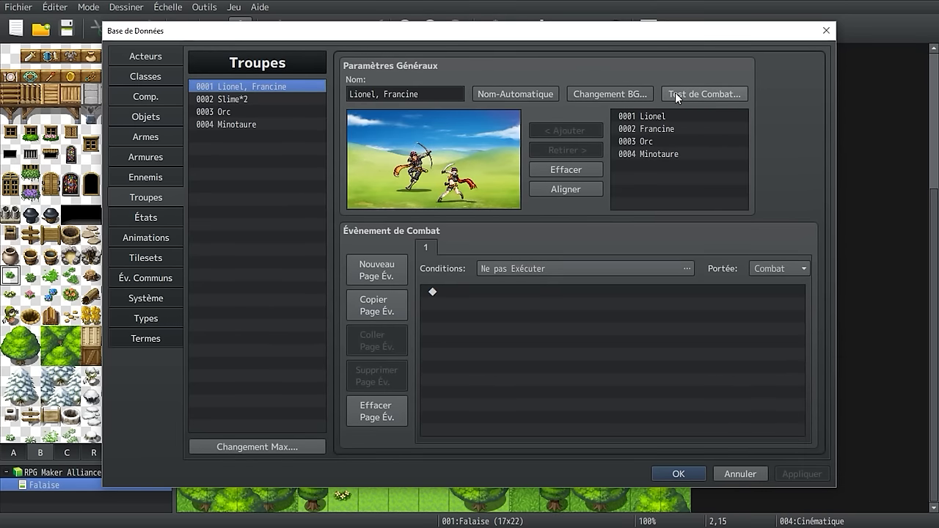
click(675, 92)
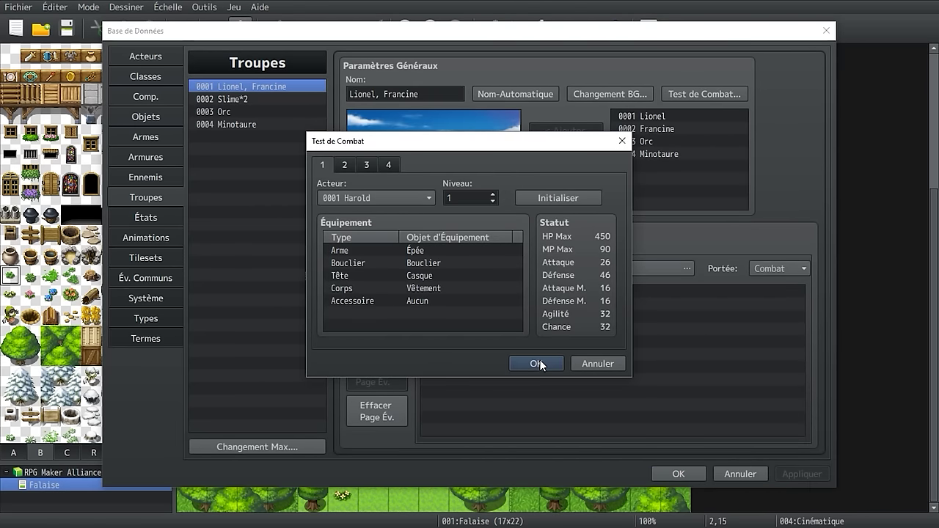
click(541, 357)
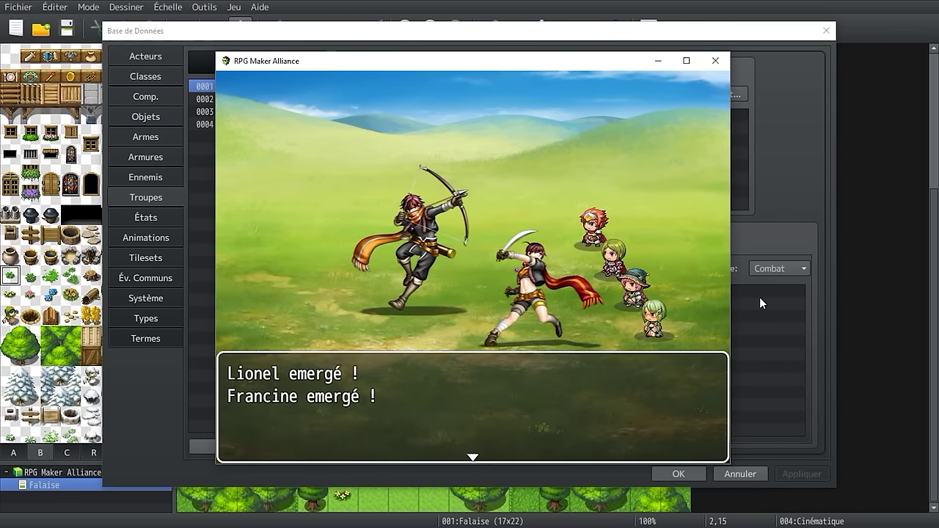
key(Return)
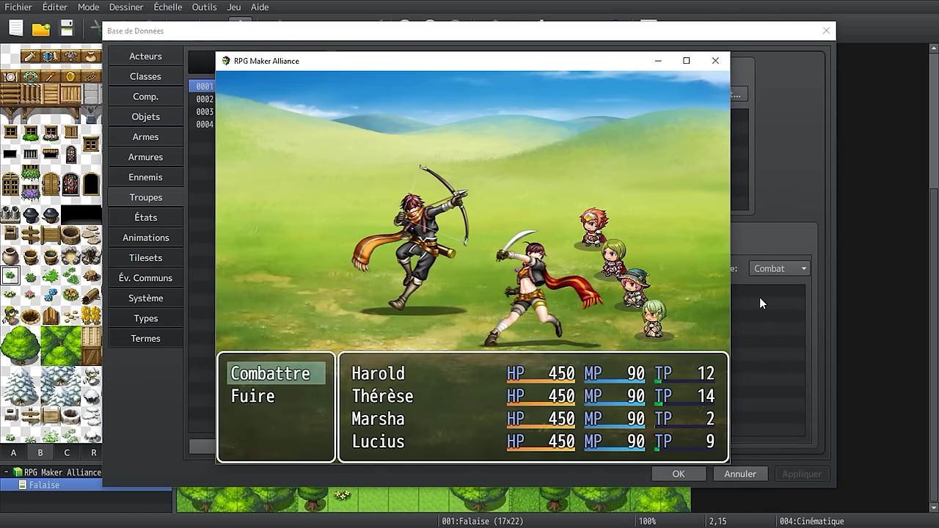
key(Return)
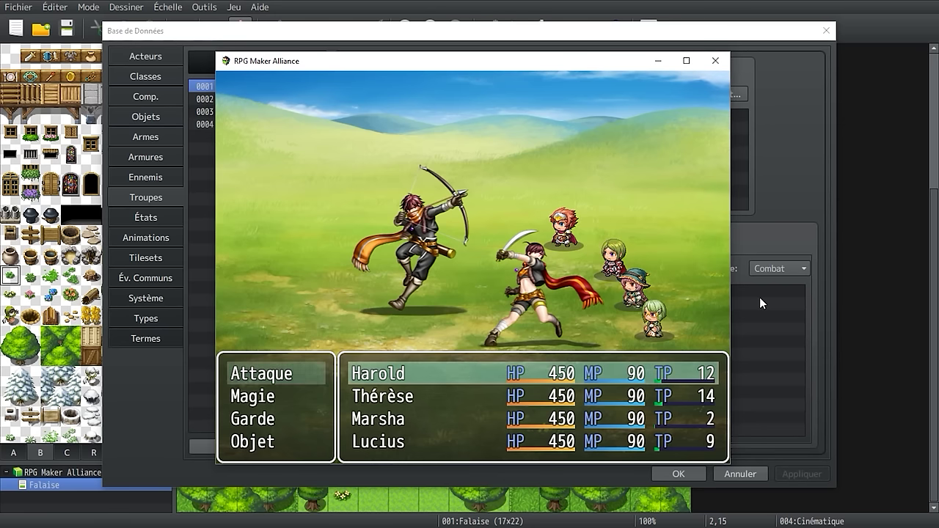
Step: Order all four party members to attack the archer and watch the side-view round play out
key(Return)
key(Return)
key(Return)
key(Return)
key(Return)
key(Return)
key(Return)
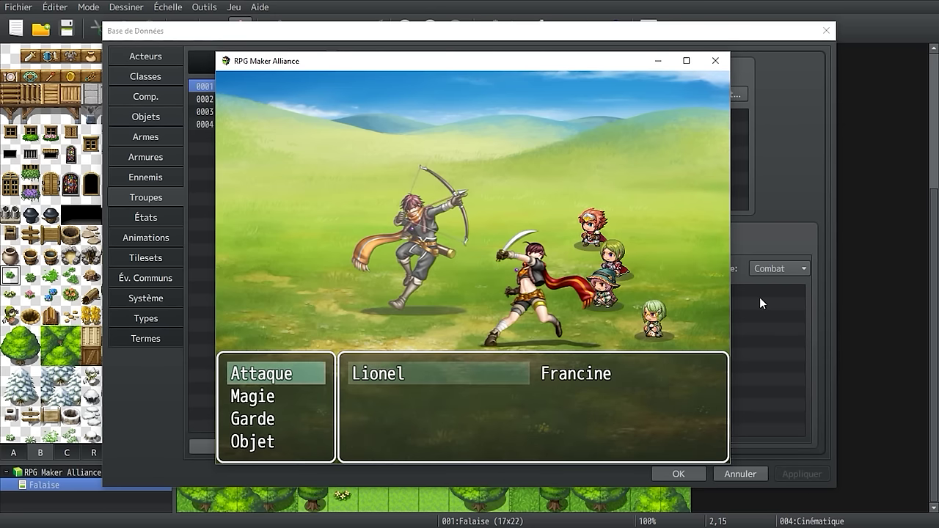
key(Return)
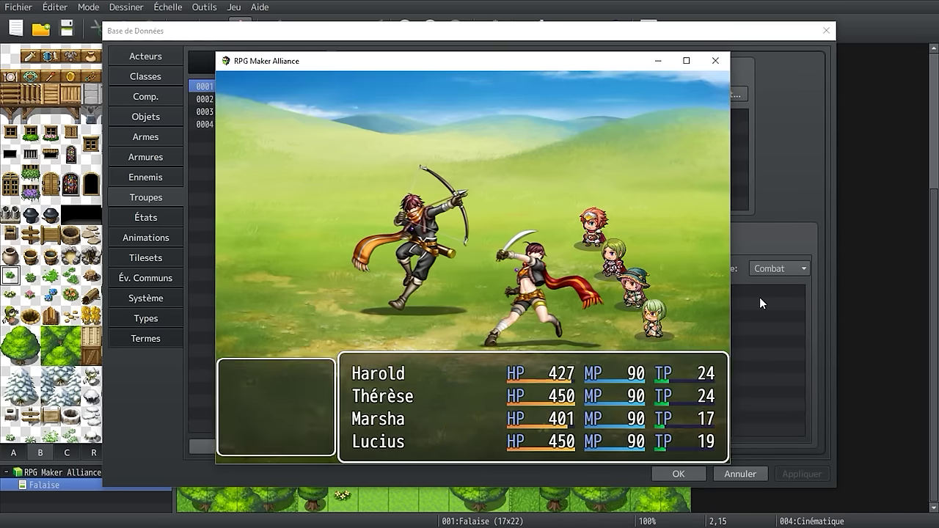
Step: In the running battle test, start another round and have Harold cast Guérir on himself
key(Return)
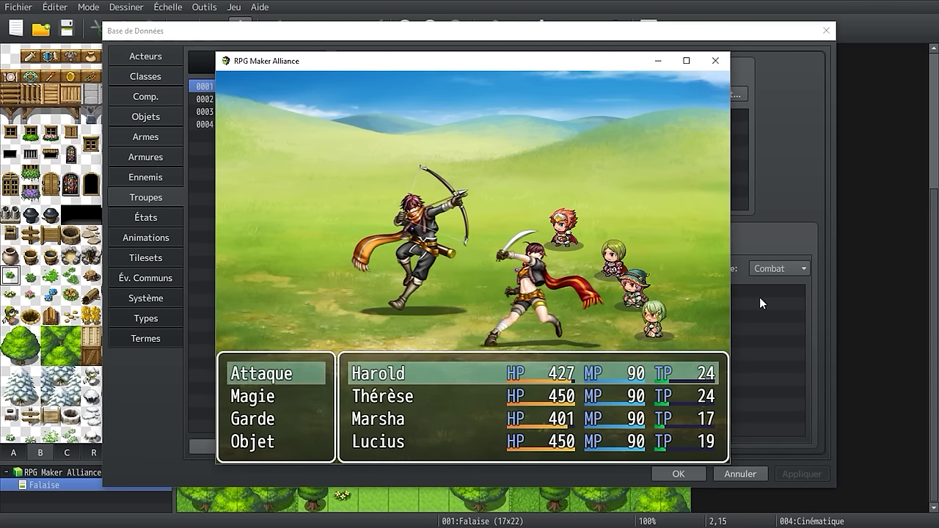
key(Down)
key(Return)
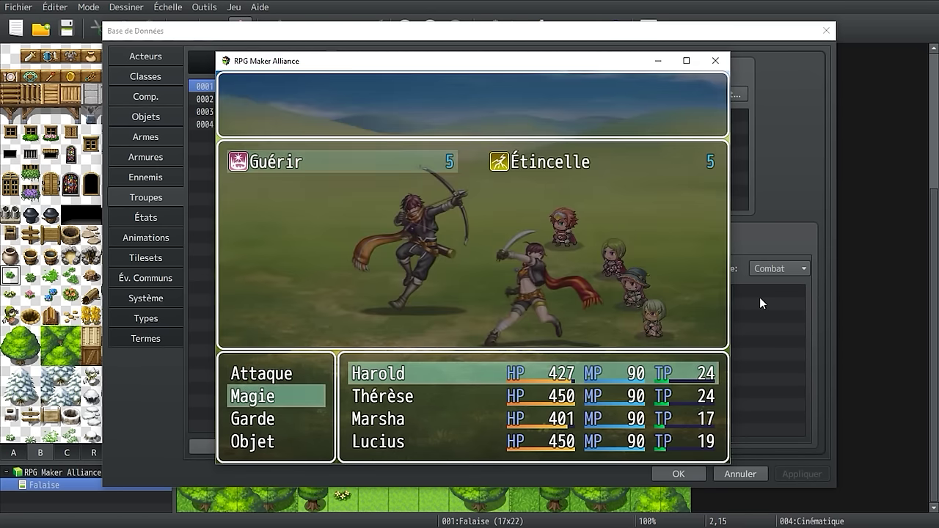
key(Return)
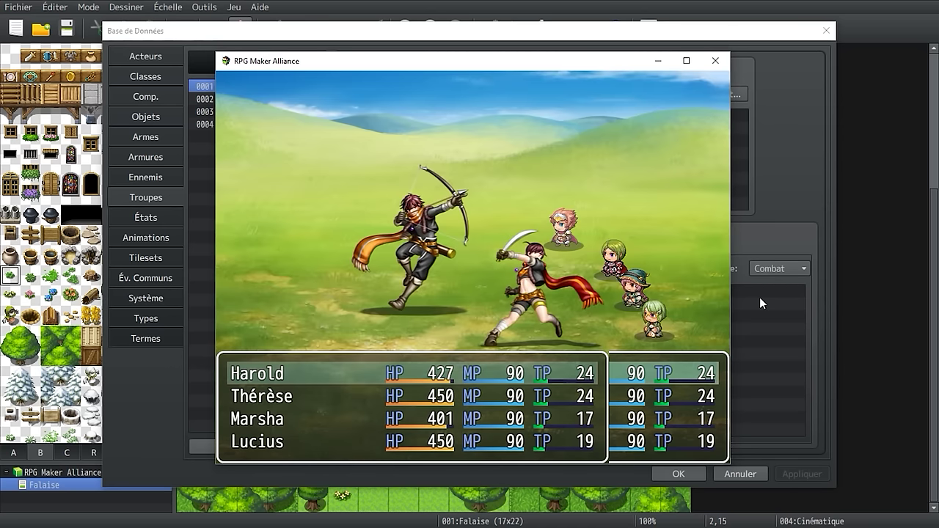
key(Return)
Step: Check Thérèse's spell list, order her to attack the archer, and have Marsha use a magic skill
key(Down)
key(Return)
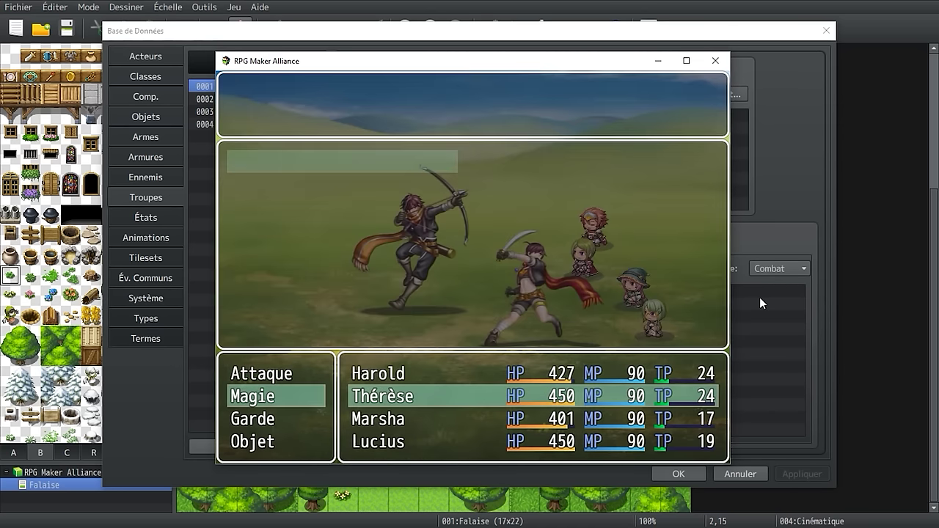
key(Escape)
key(Up)
key(Return)
key(Escape)
key(Down)
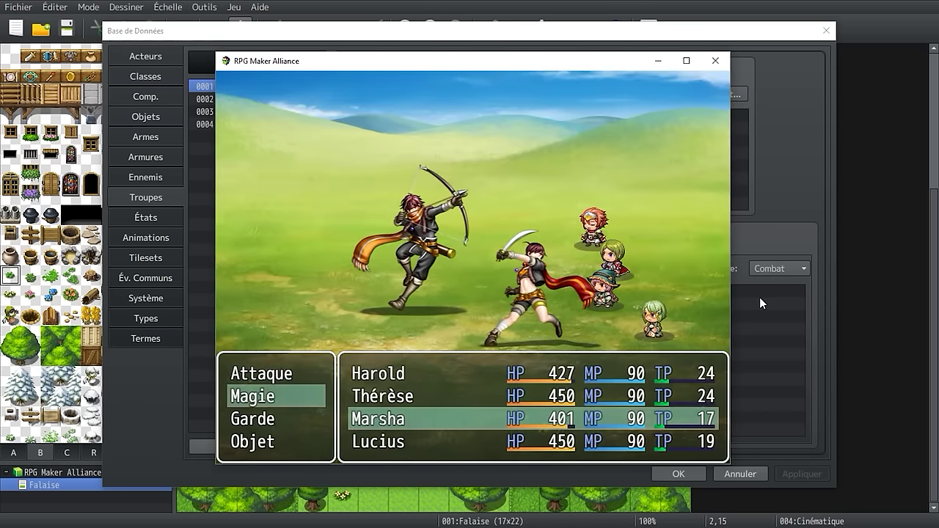
key(Return)
key(Return)
key(Return)
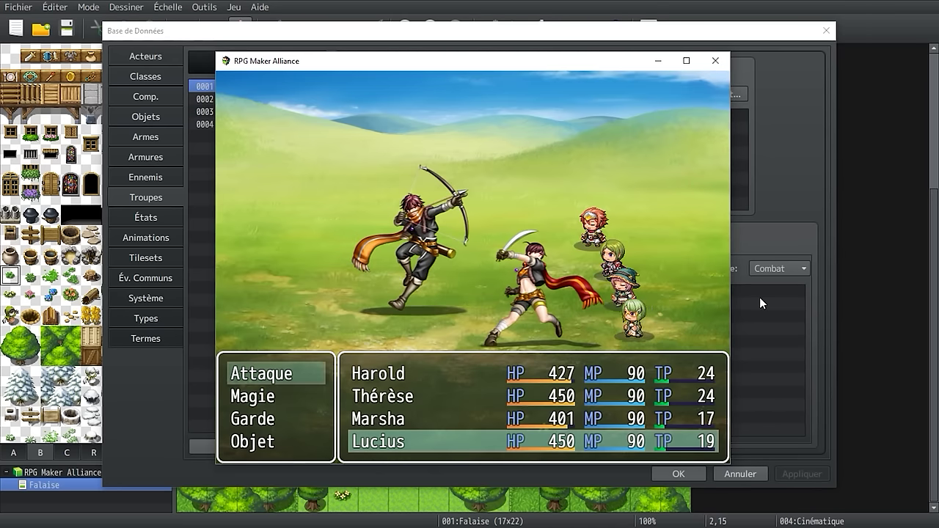
Step: Check Lucius's spell list, order him to attack instead, and play the battle test out to its end
key(Down)
key(Return)
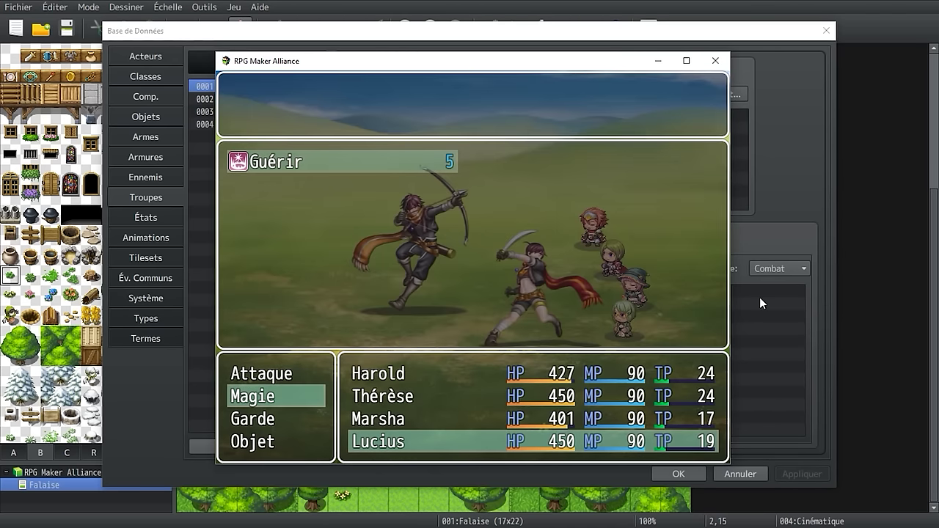
key(Escape)
key(Up)
key(Return)
key(Return)
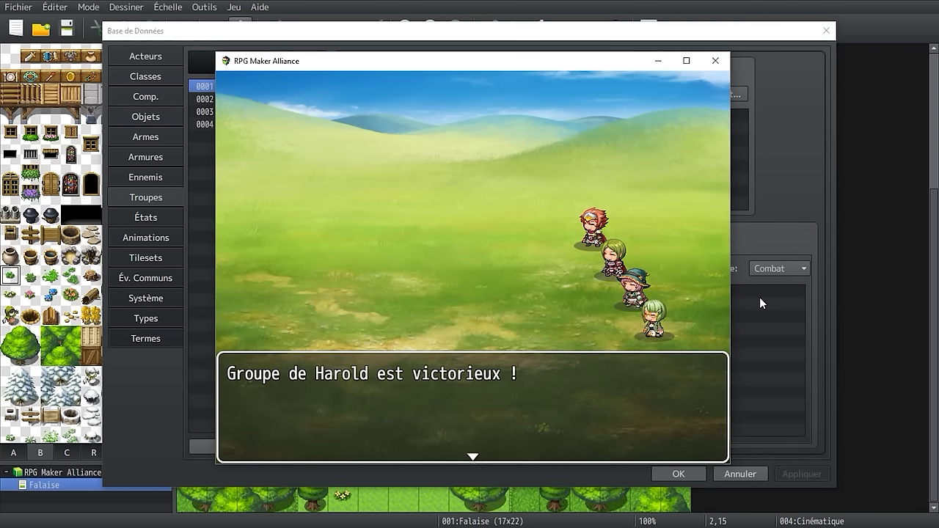
key(Return)
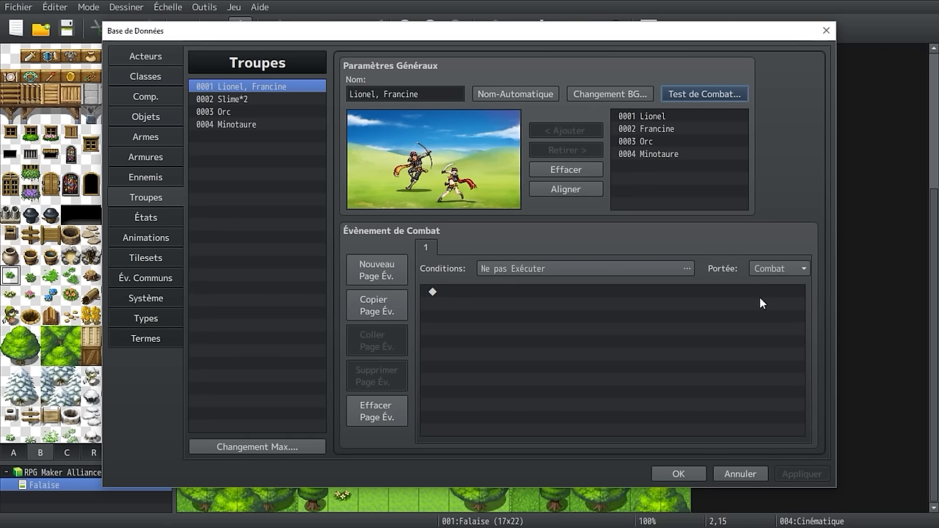
Step: Set Attaque to 60 for both enemies 0002 and 0001 in the enemy database
click(177, 170)
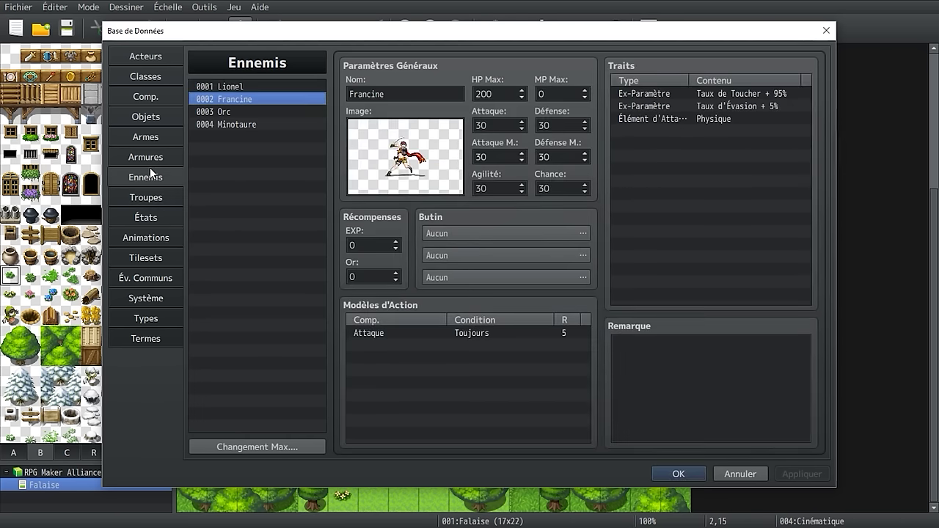
double_click(498, 126)
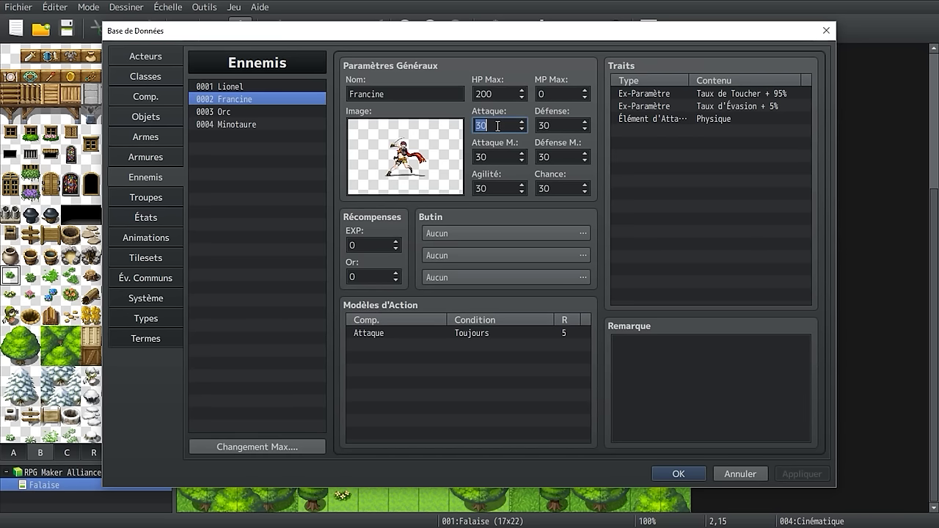
text(6)
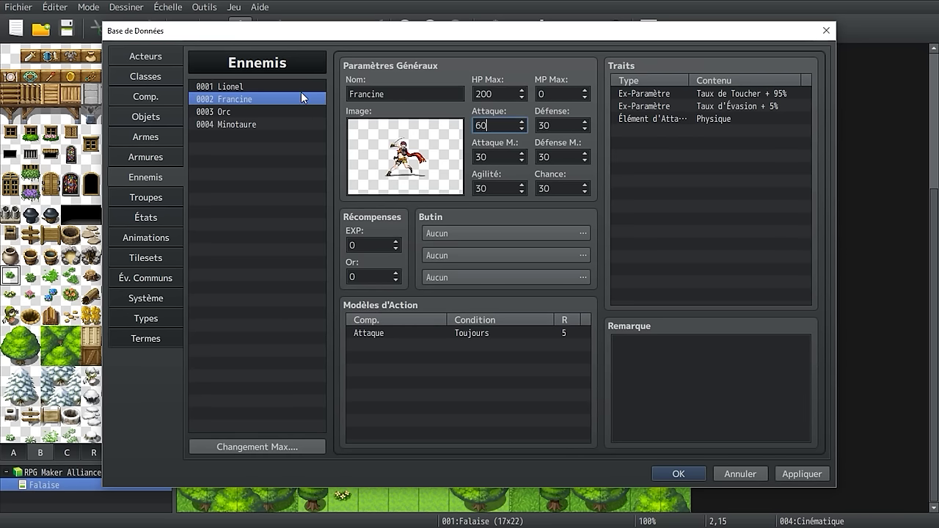
click(301, 88)
double_click(511, 131)
text(6)
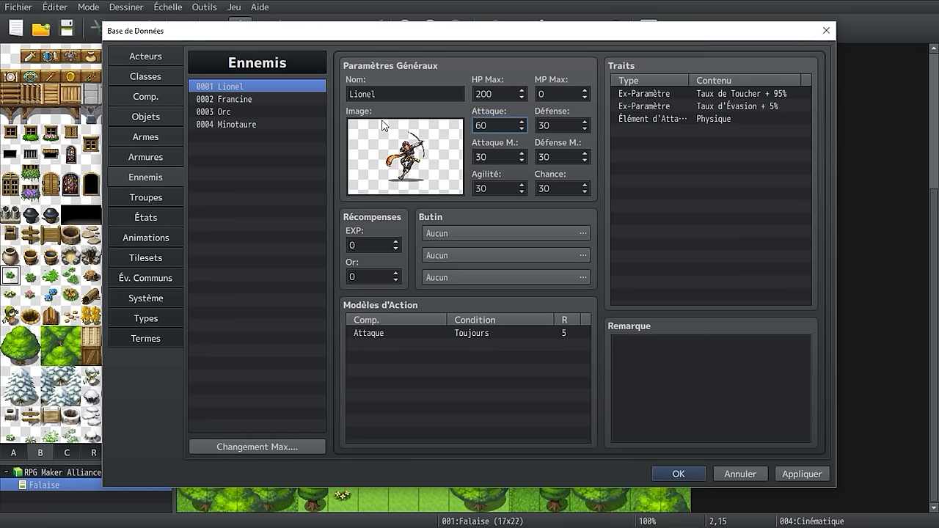
Step: Review the skill database, from Attaque and the multiple-attack skills through Guérir, Feu and Étincelle
click(156, 97)
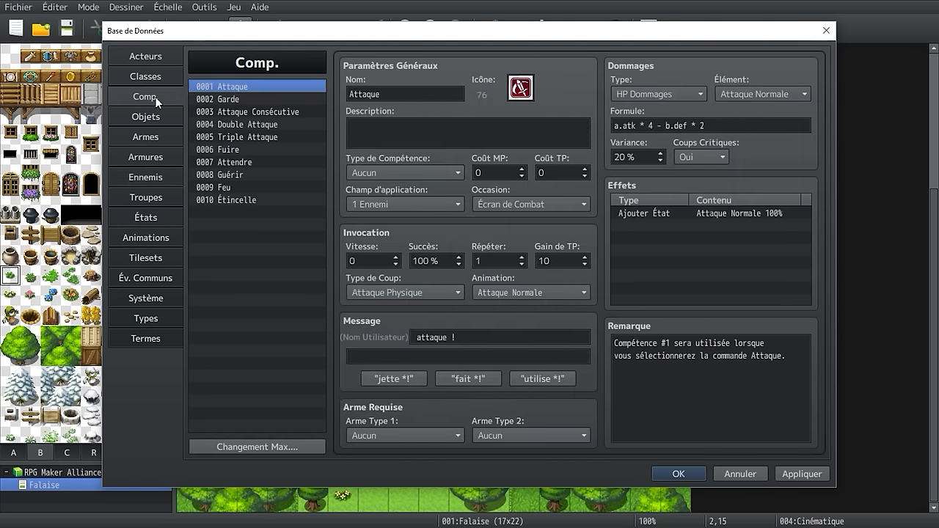
click(241, 112)
click(243, 124)
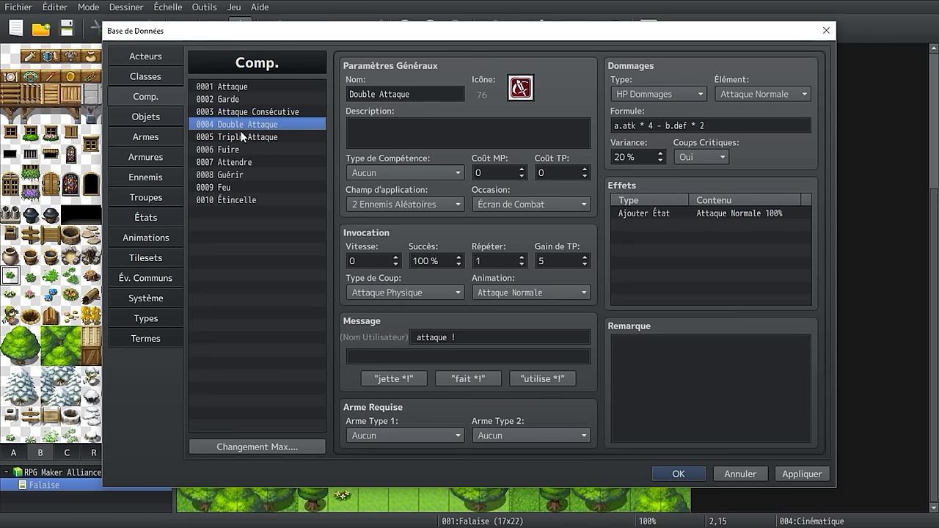
click(242, 138)
click(275, 175)
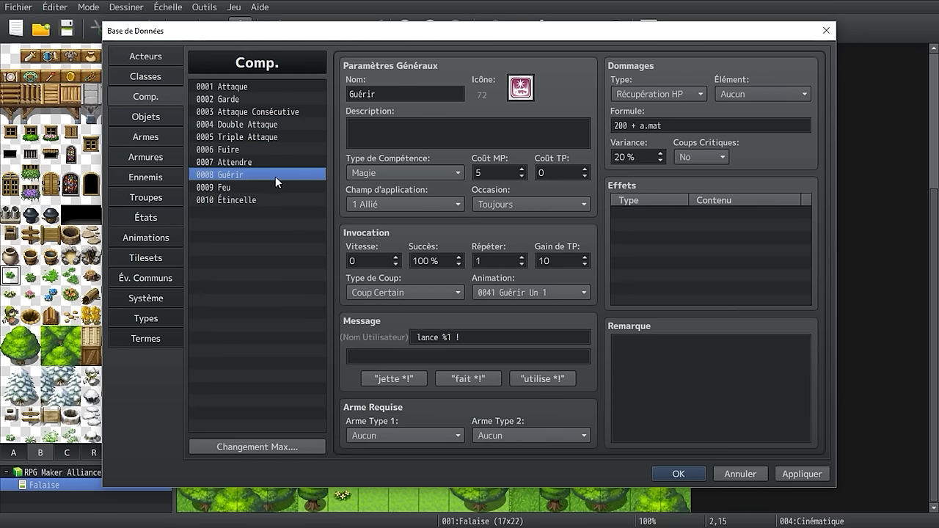
click(237, 189)
click(244, 201)
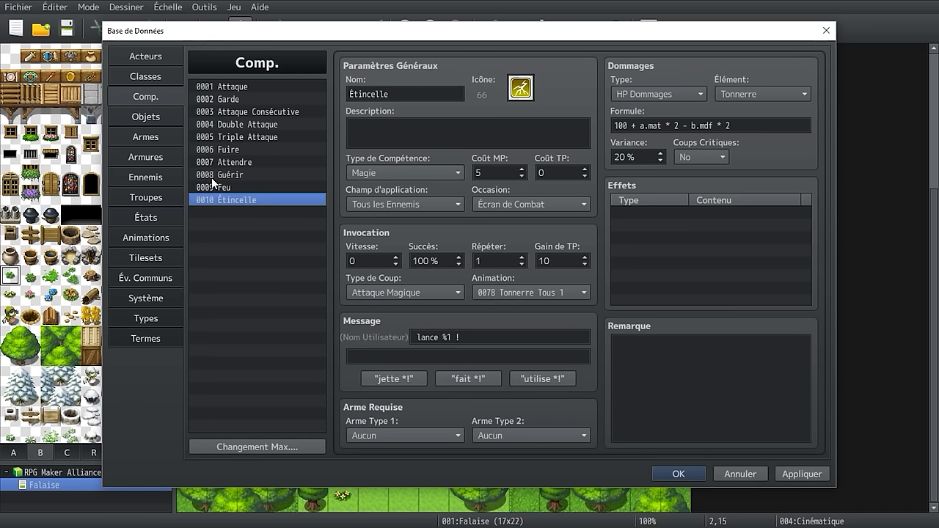
Step: Add the skill 0009 Feu to archer enemy 0001's action patterns, with condition Toujours and Classement 5
click(150, 179)
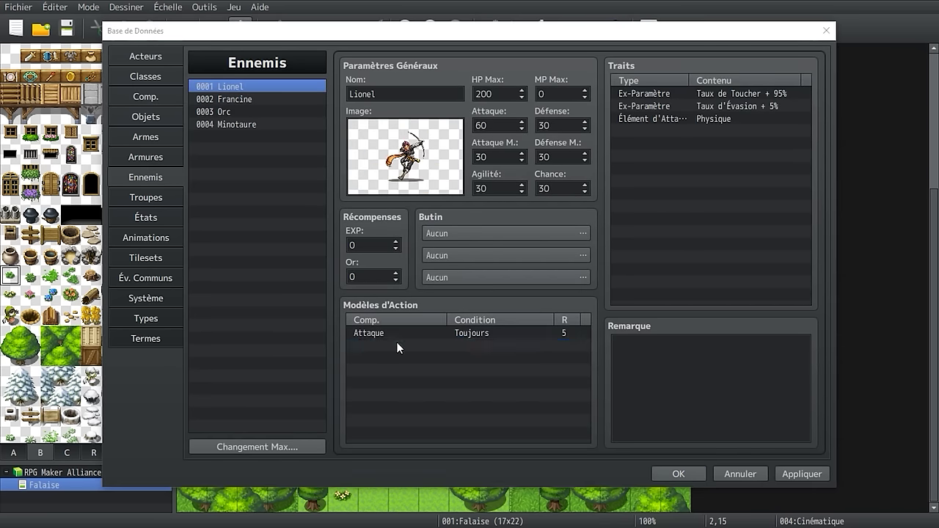
double_click(396, 342)
click(440, 286)
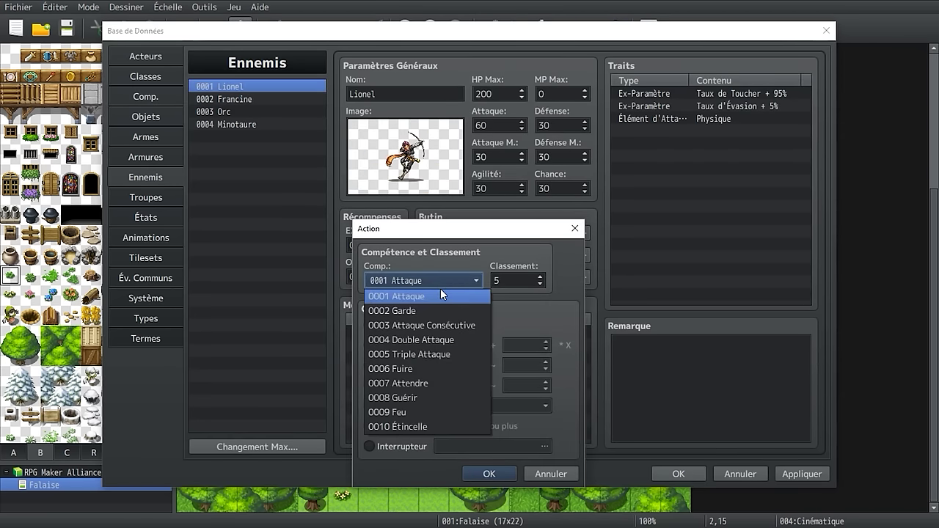
click(444, 410)
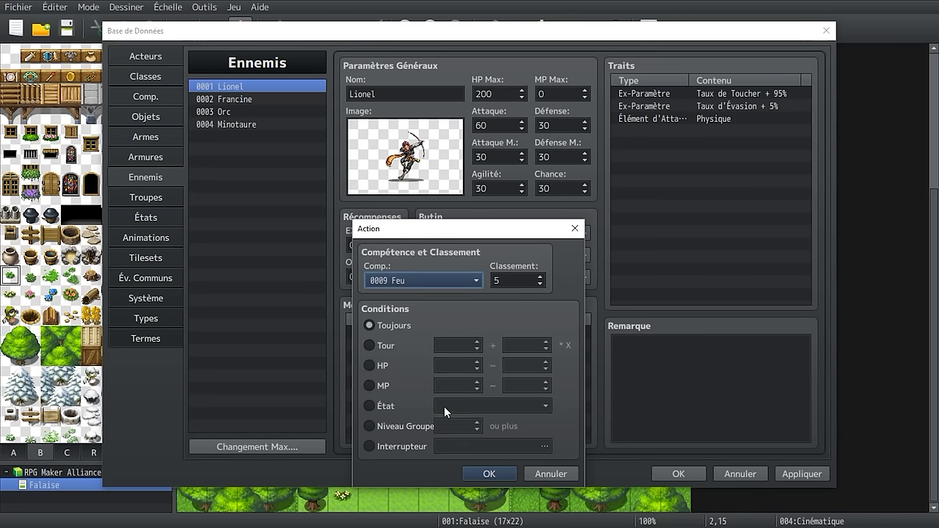
click(540, 276)
click(540, 277)
click(540, 285)
click(540, 284)
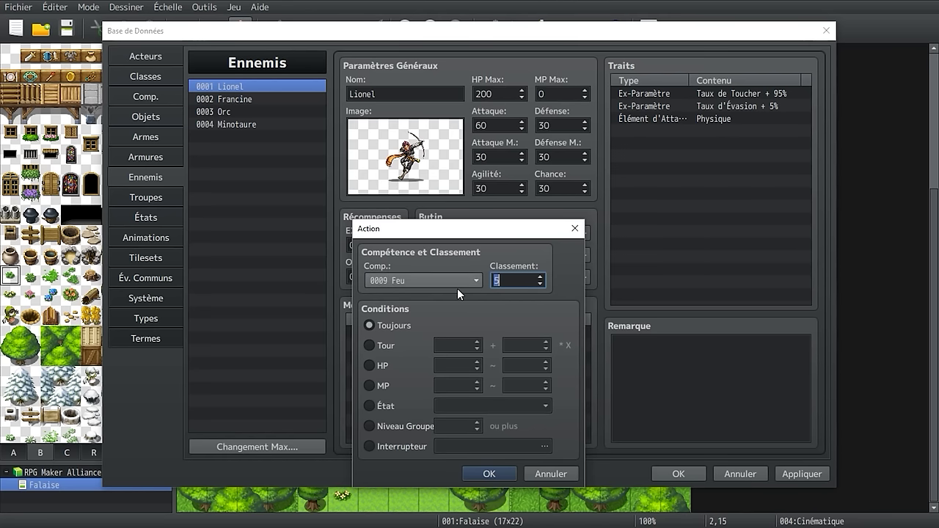
click(488, 473)
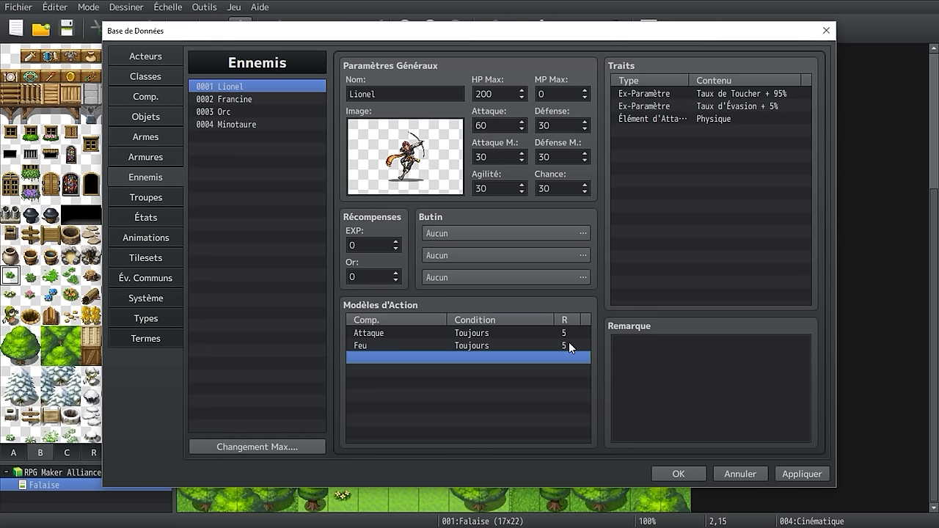
Step: Check the MP cost of the Feu skill and set the archer enemy's MP Max to 10
click(168, 100)
click(234, 187)
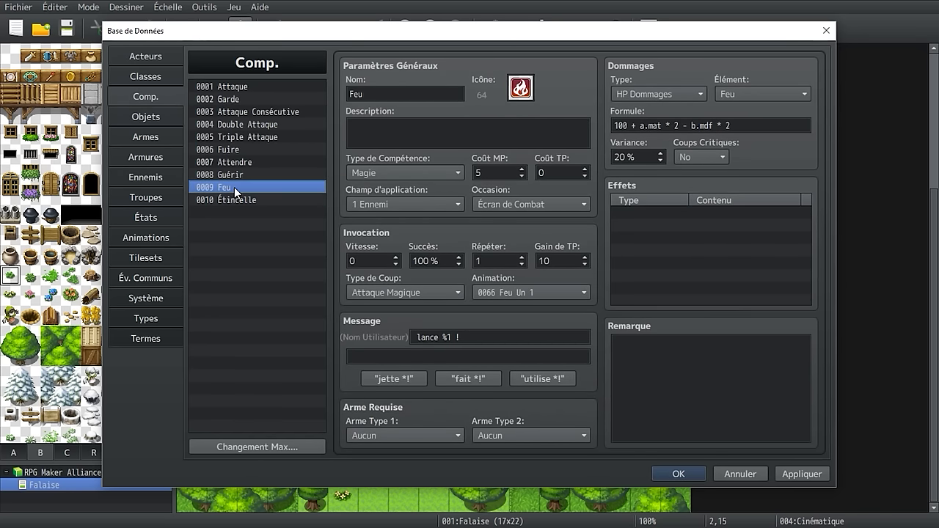
double_click(487, 173)
click(152, 178)
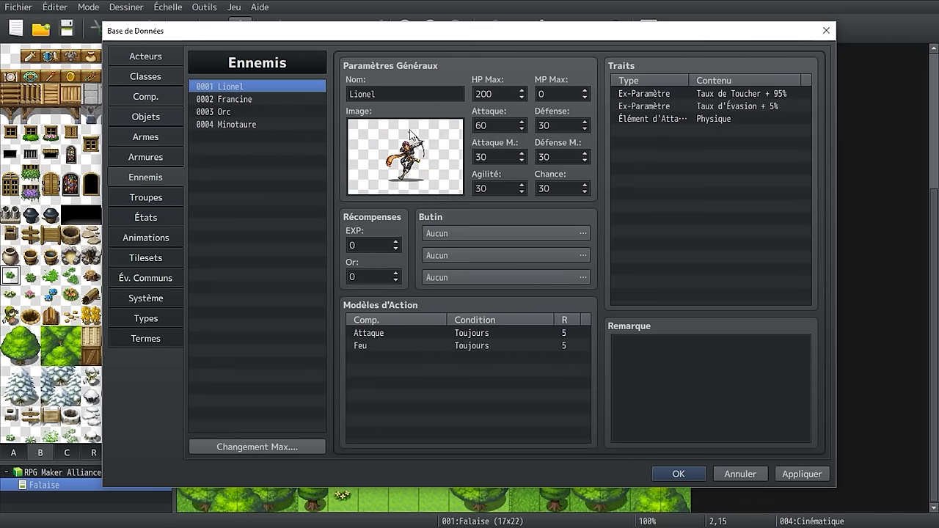
double_click(572, 92)
text(10)
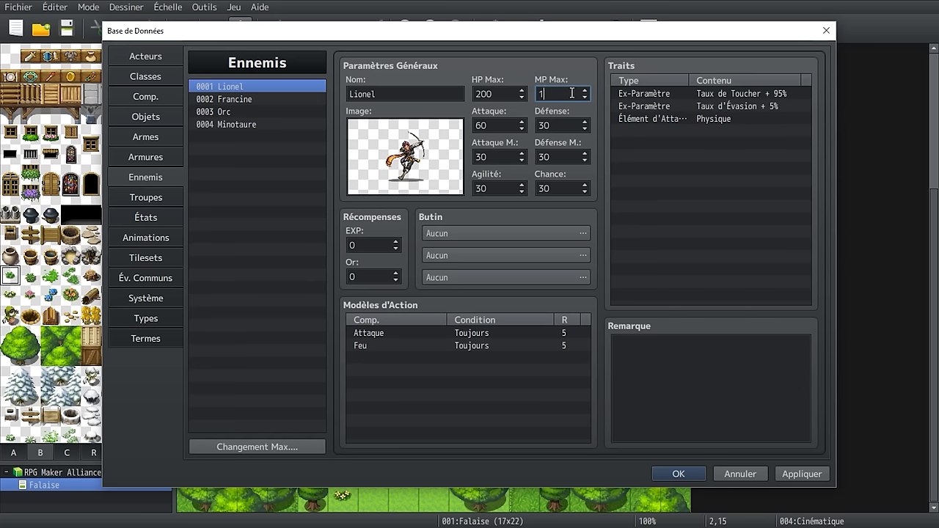
Step: Give enemy 0002 the action 0010 Étincelle with condition Toujours, set its MP Max to 10, and apply the changes
click(245, 100)
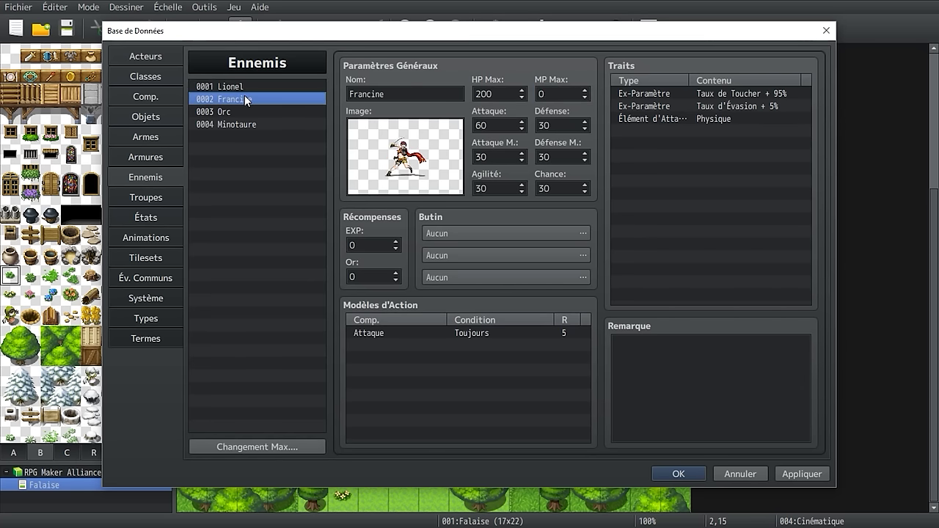
double_click(458, 348)
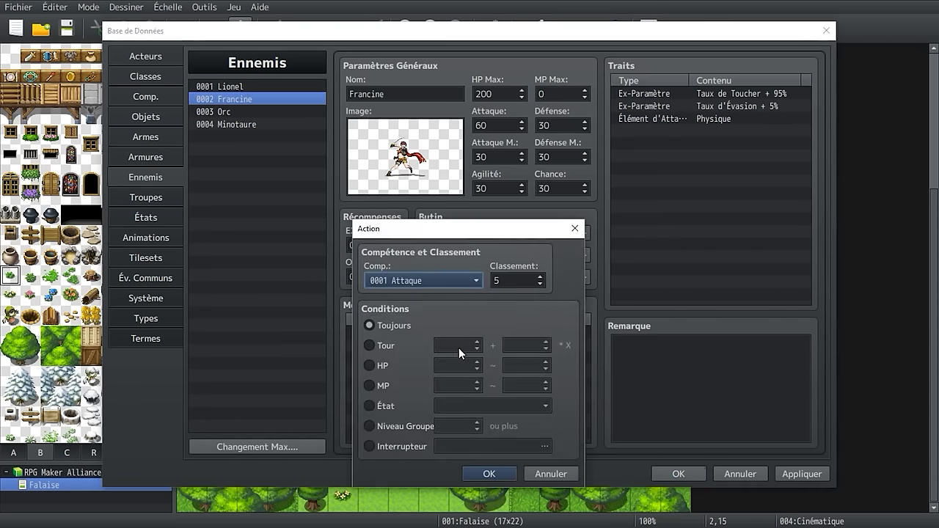
click(450, 279)
click(448, 425)
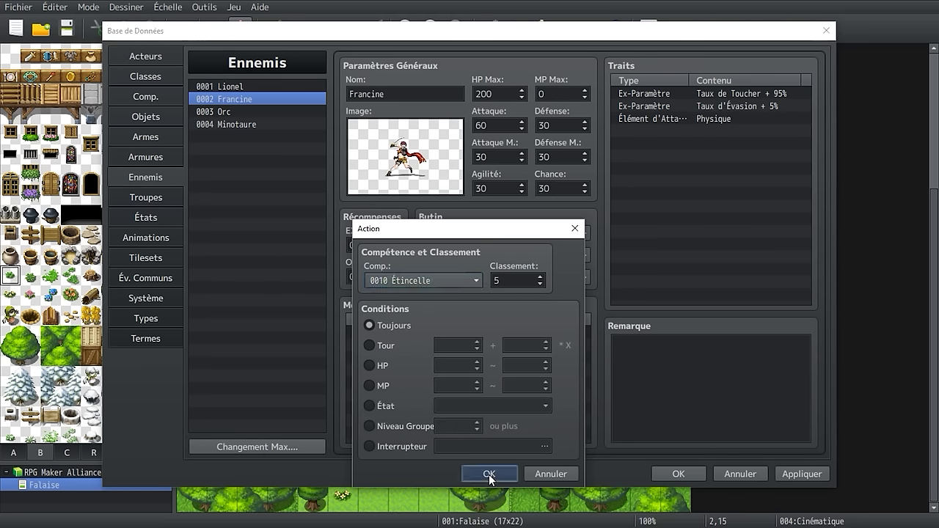
click(488, 474)
double_click(564, 96)
text(10)
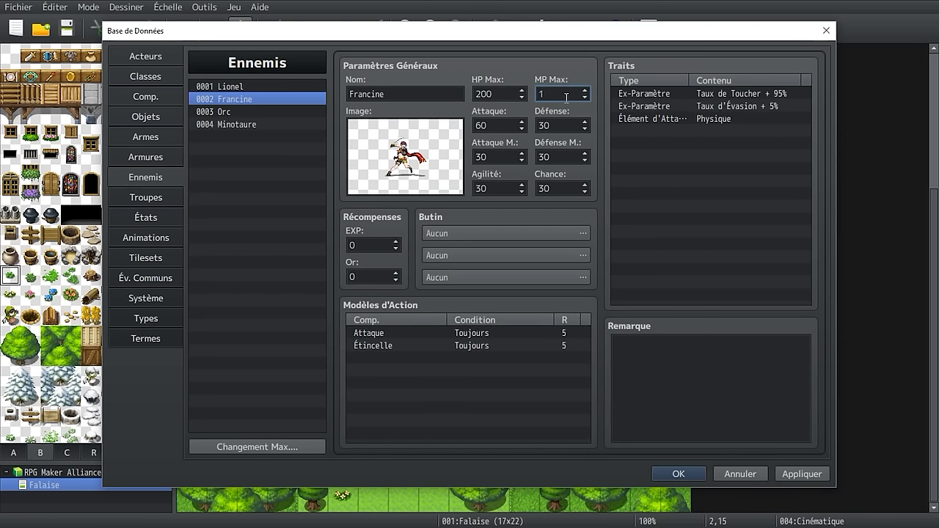
click(802, 474)
Step: Move both enemies of troop 0001 farther left on the battlefield and launch a battle test
click(163, 198)
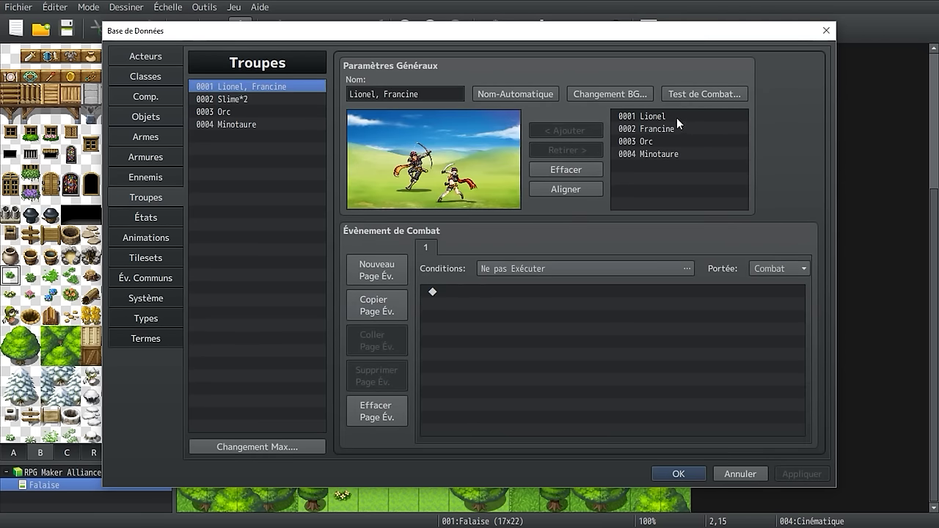
drag(449, 192, 411, 186)
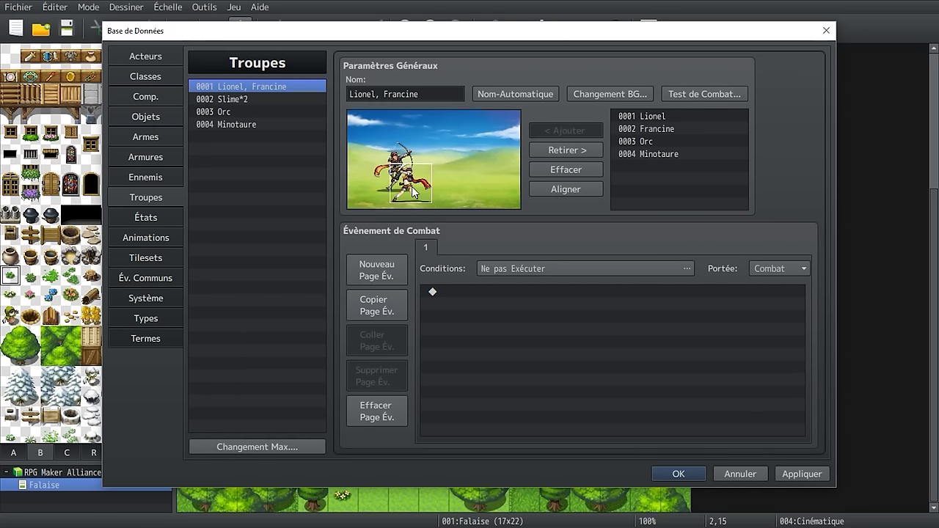
click(698, 93)
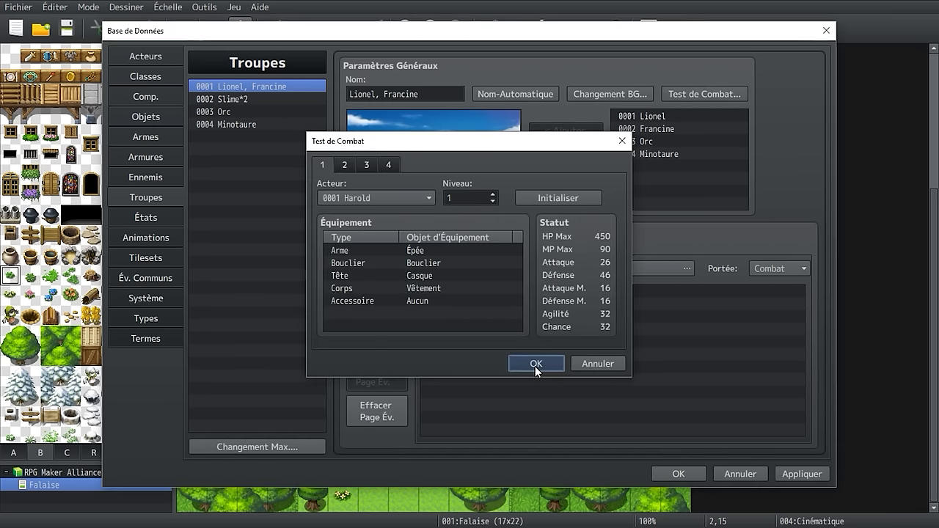
click(534, 364)
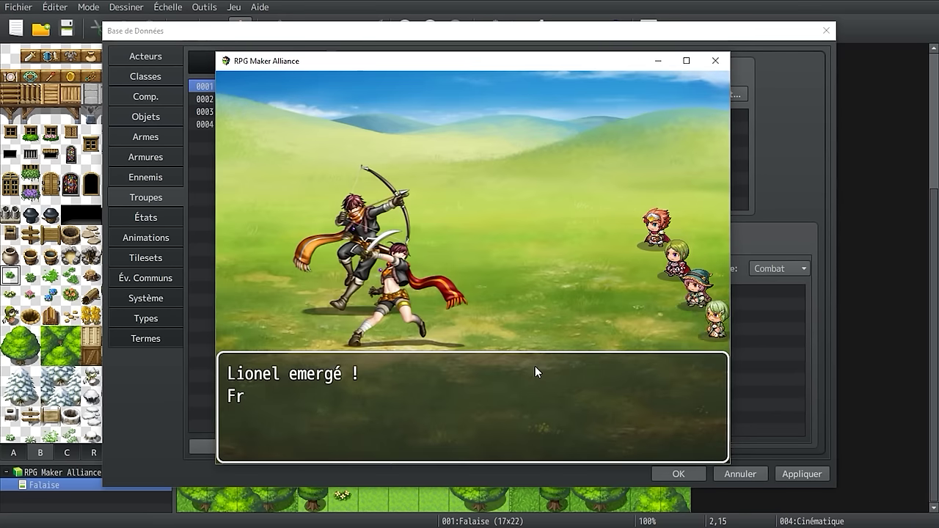
Step: Fight the troop 0001 battle test through to victory using basic attacks, close the test, and accept the database changes
click(655, 363)
key(Return)
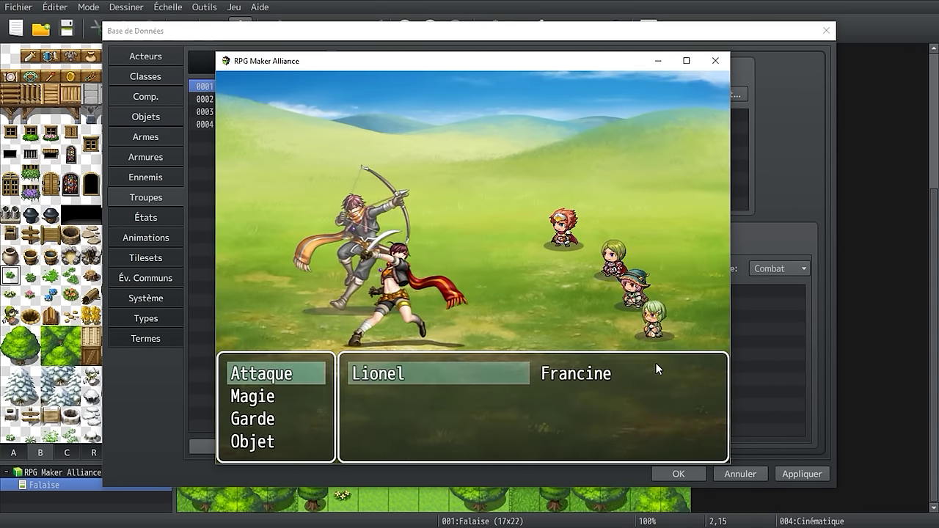
key(Return)
key(Return)
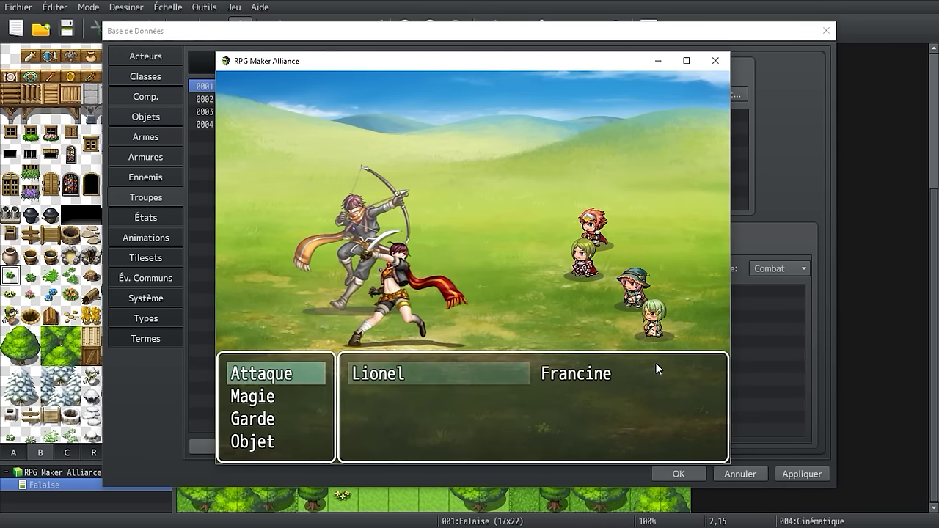
key(Return)
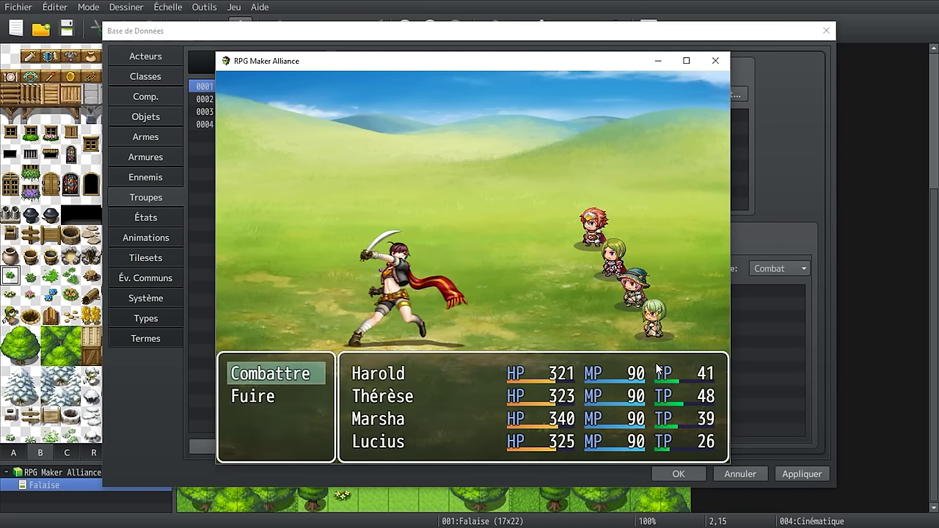
key(Return)
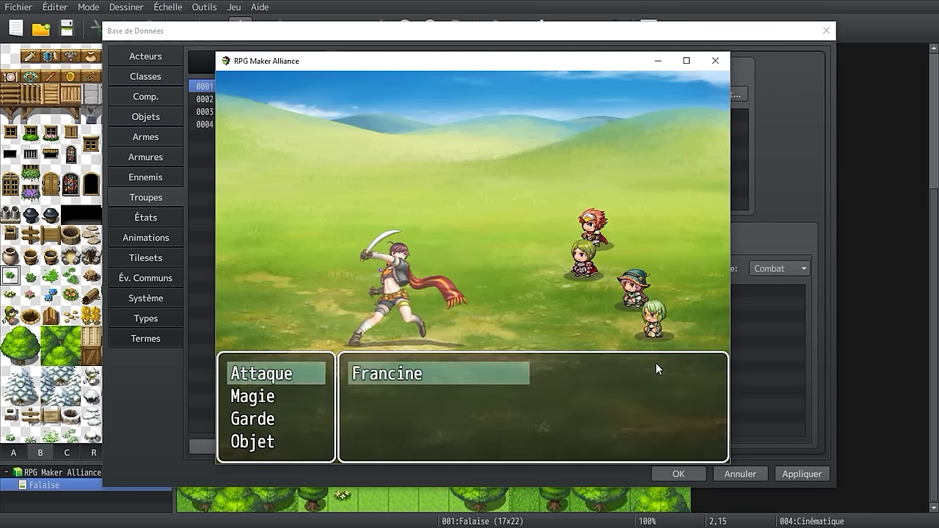
key(Escape)
key(Return)
key(Return)
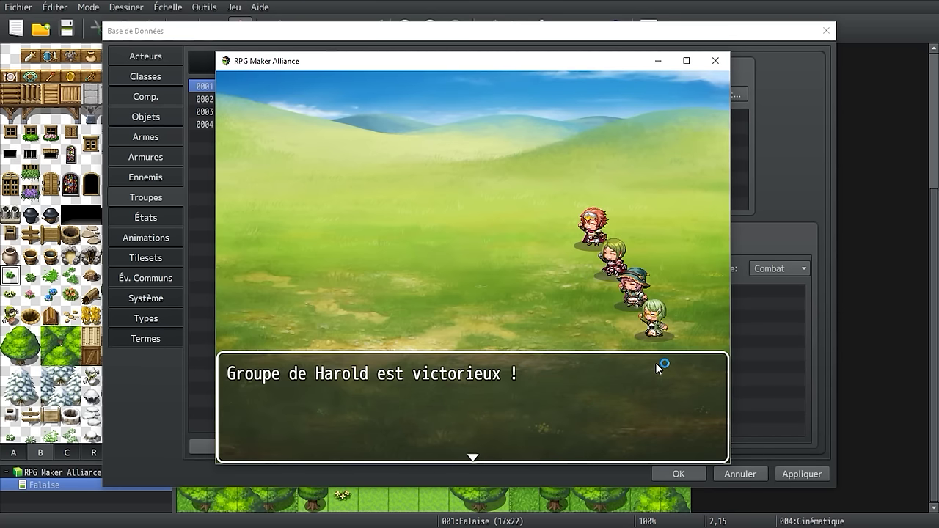
click(716, 61)
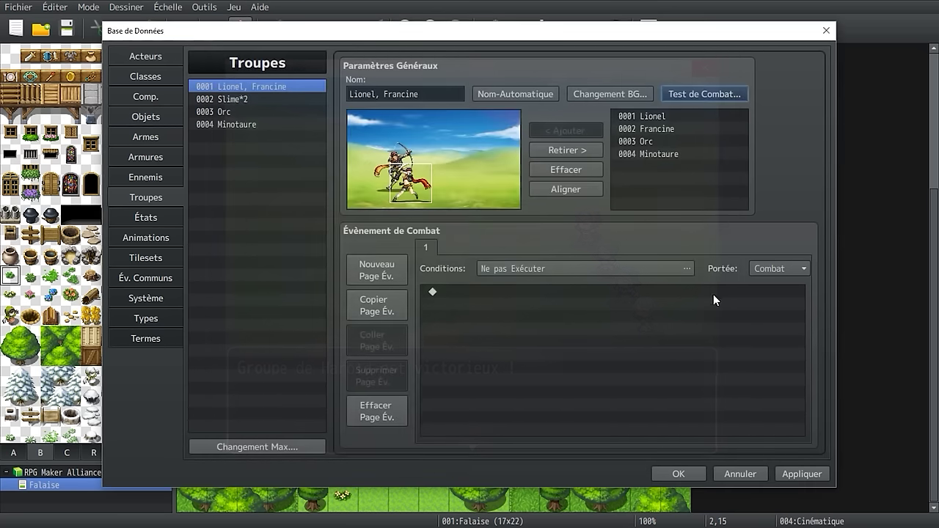
click(678, 474)
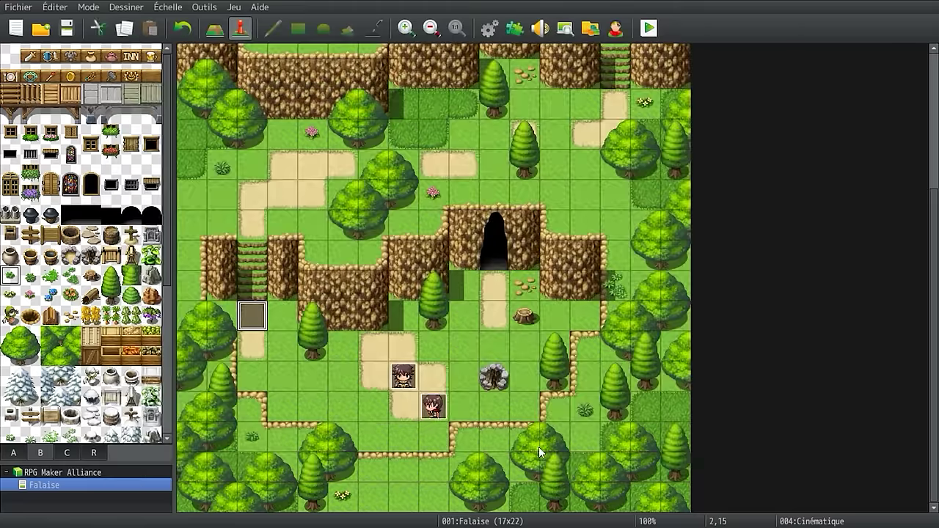
Step: Add a Traitement du Combat command for troop 0001 after the text in the Cinématique event and save the event
double_click(252, 316)
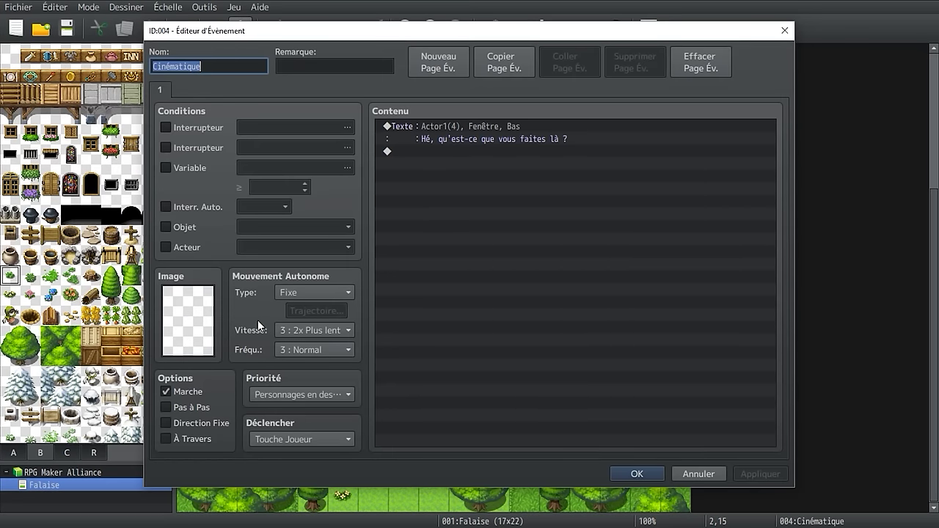
click(488, 154)
double_click(486, 153)
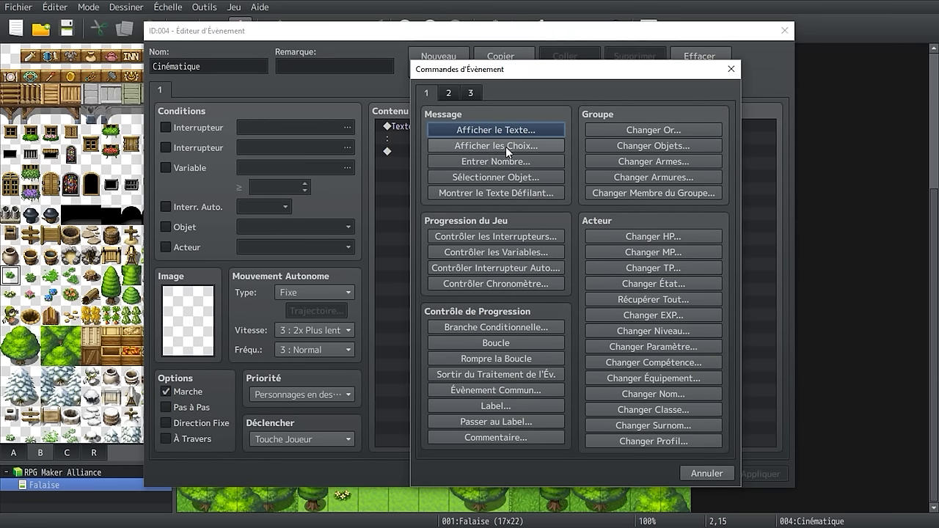
click(447, 94)
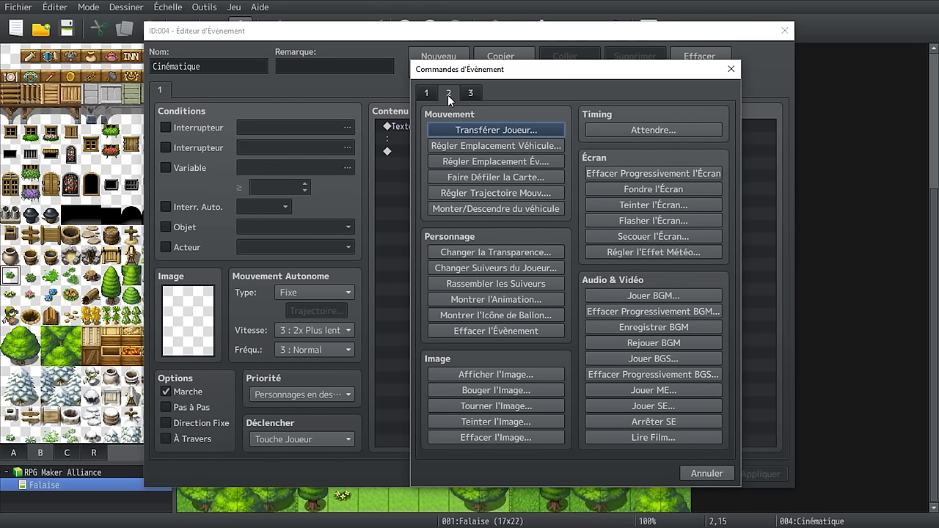
click(470, 94)
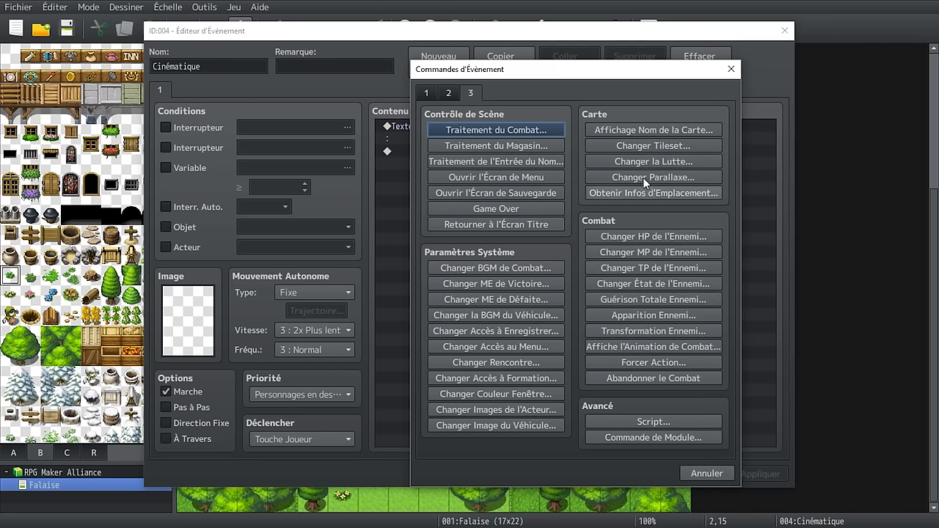
click(484, 129)
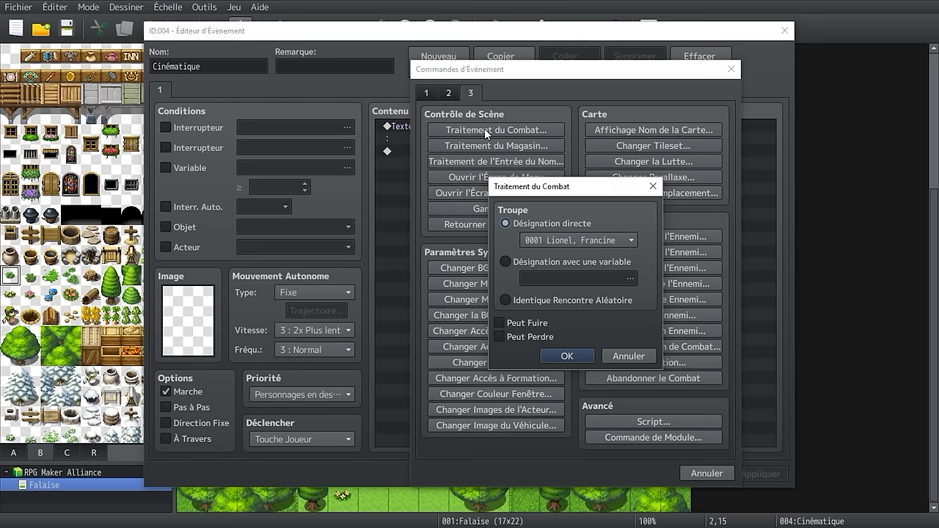
click(565, 242)
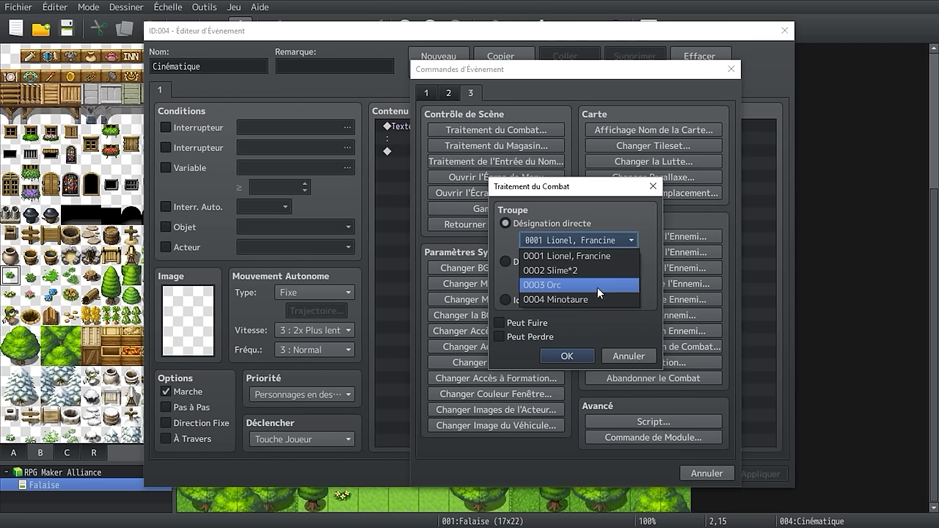
click(583, 256)
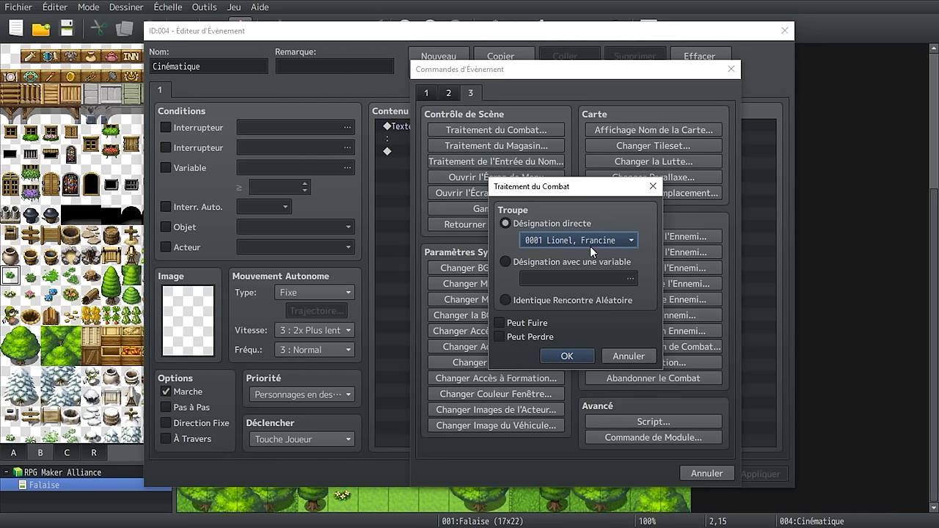
click(547, 354)
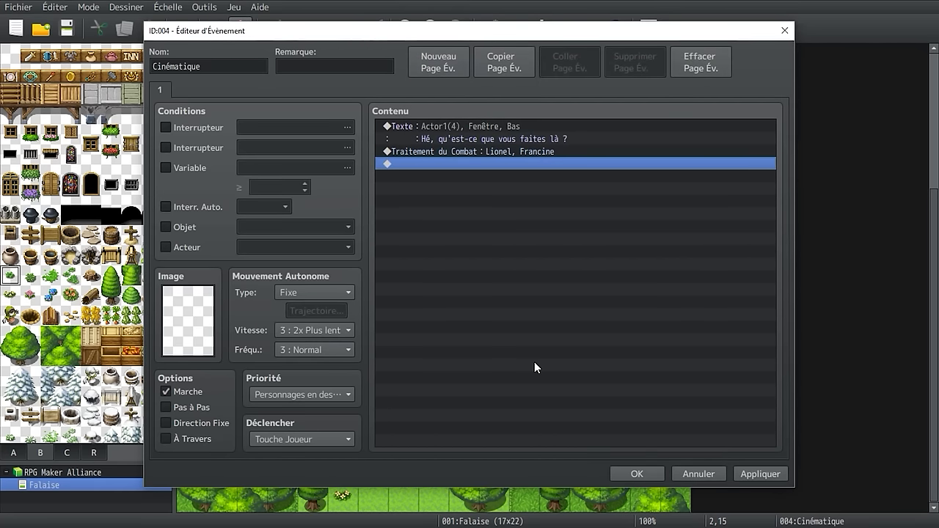
click(637, 473)
Step: Playtest the Cinématique event through its dialogue into the battle, then end the playtest
key(ctrl+r)
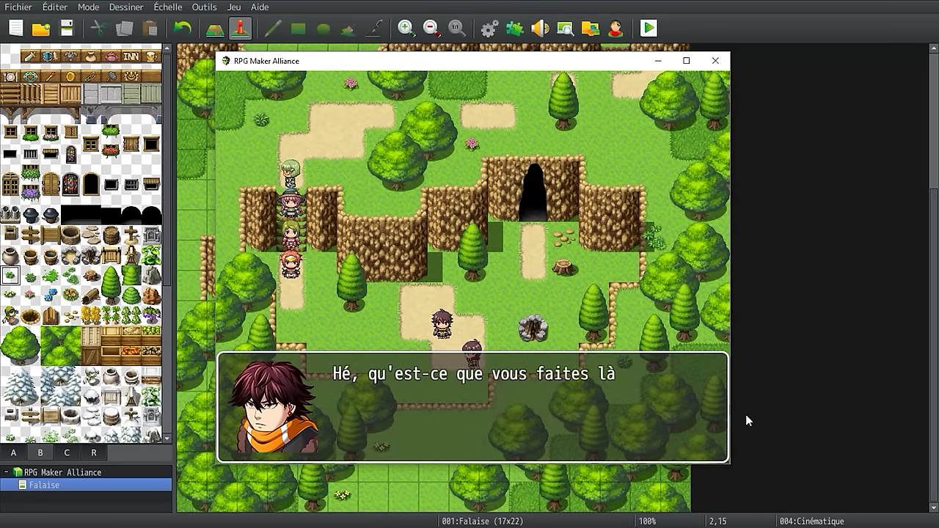
key(Return)
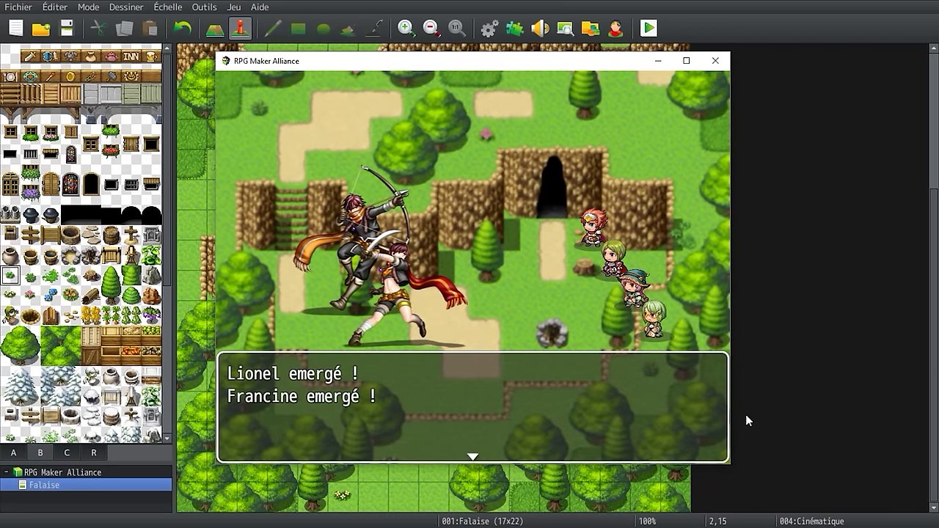
key(Return)
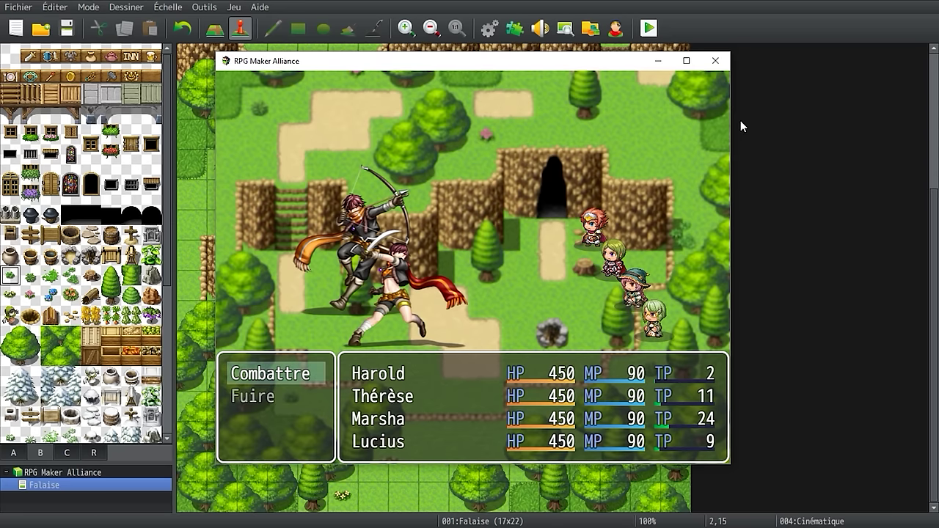
click(723, 60)
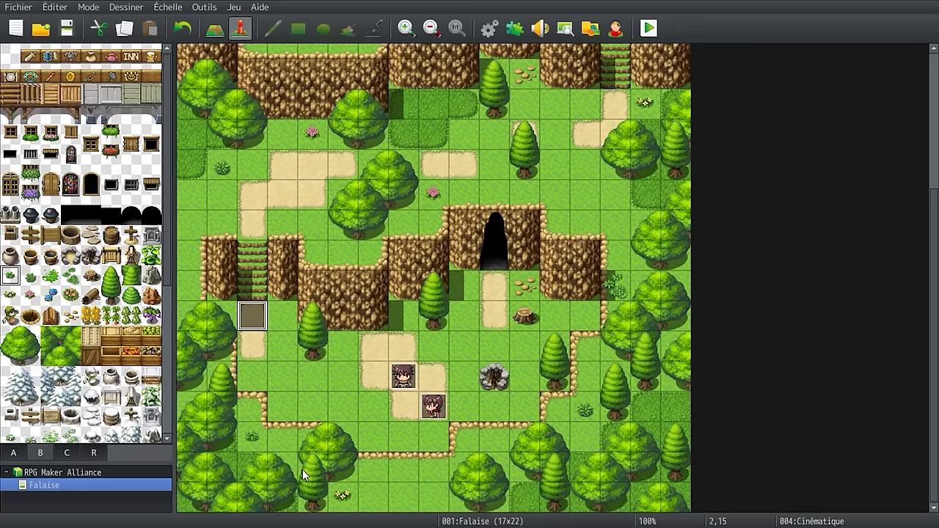
Step: Enable Spécifier Lutte in the Falaise map's properties and open its background image selection
right_click(48, 496)
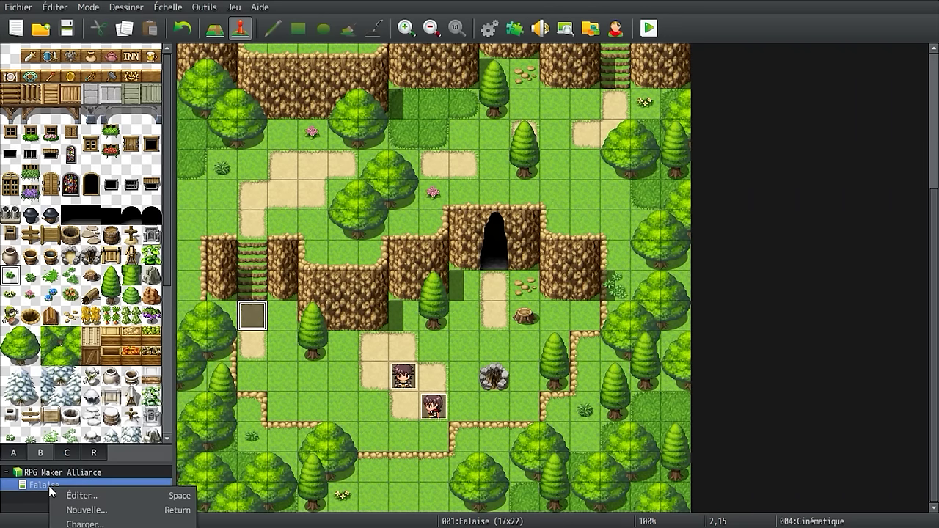
click(54, 494)
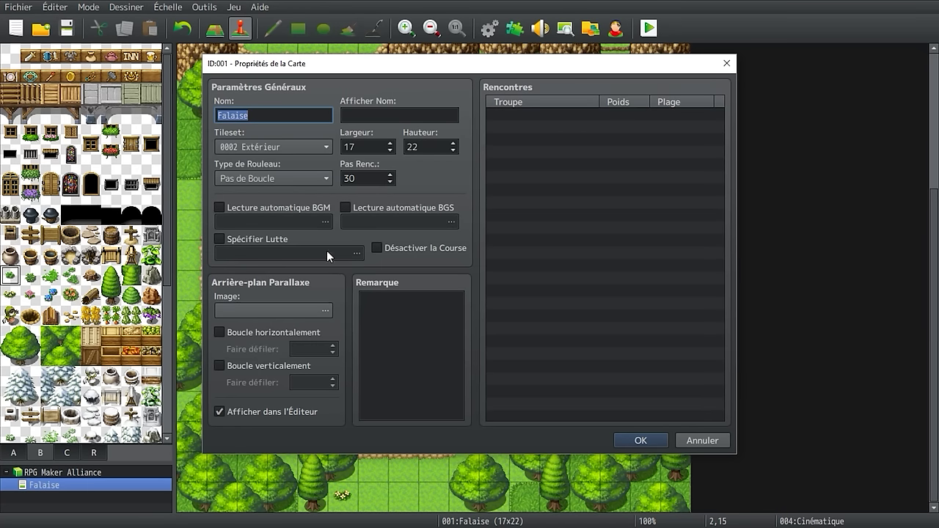
mouse_move(275, 241)
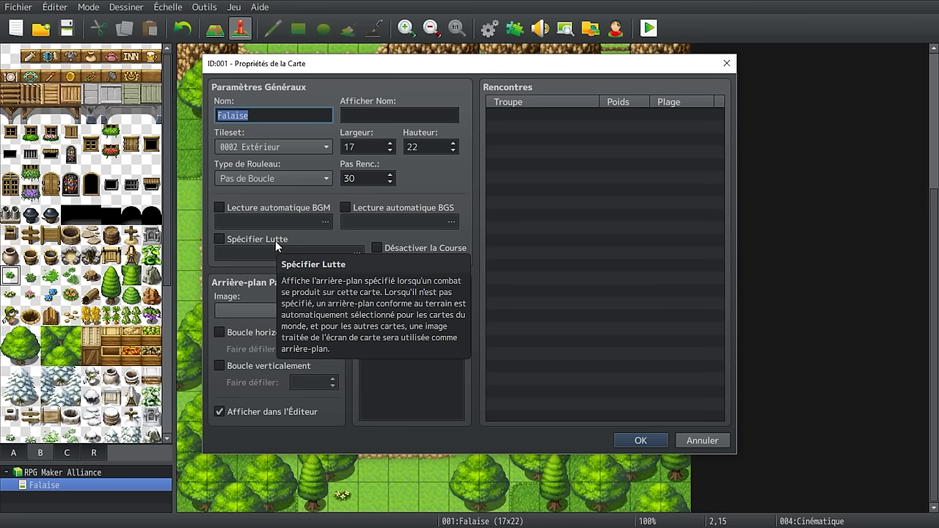
click(276, 242)
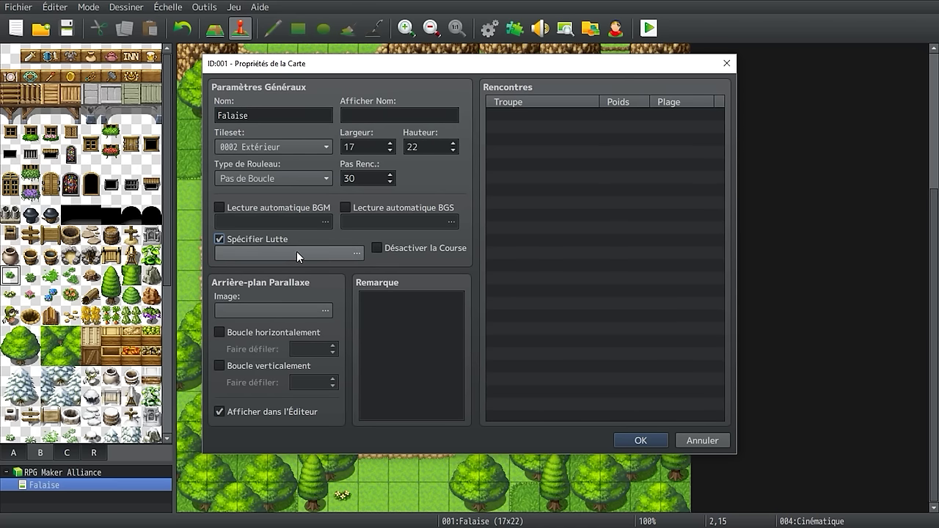
click(354, 251)
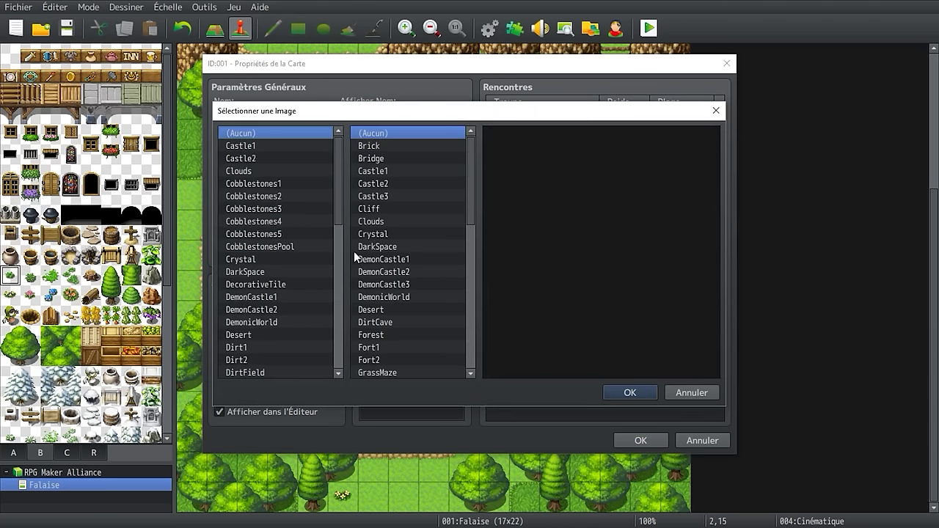
Step: Preview battle background combinations, including the CobblestonesPool, DemonCastle1 and Cobblestones1 floors with the Castle1 and DemonCastle2 backdrops
click(305, 154)
click(287, 198)
click(286, 247)
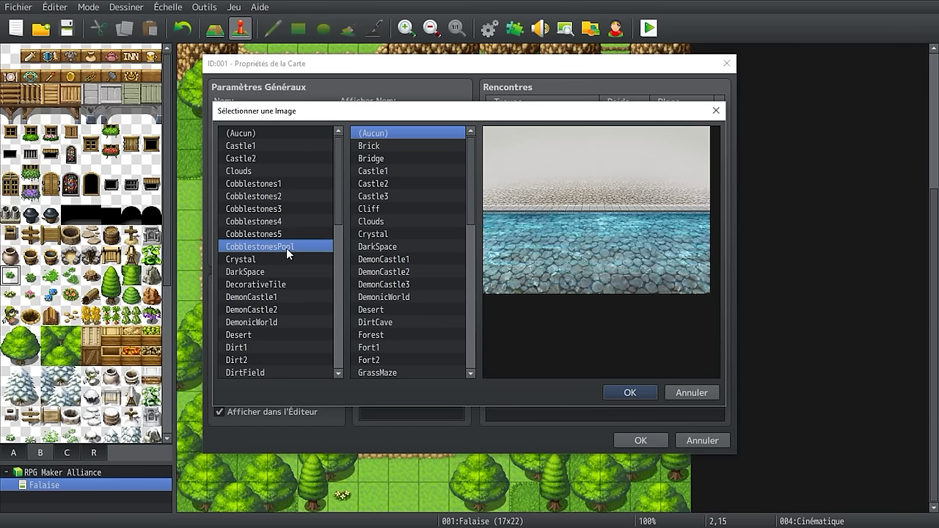
click(286, 296)
click(390, 171)
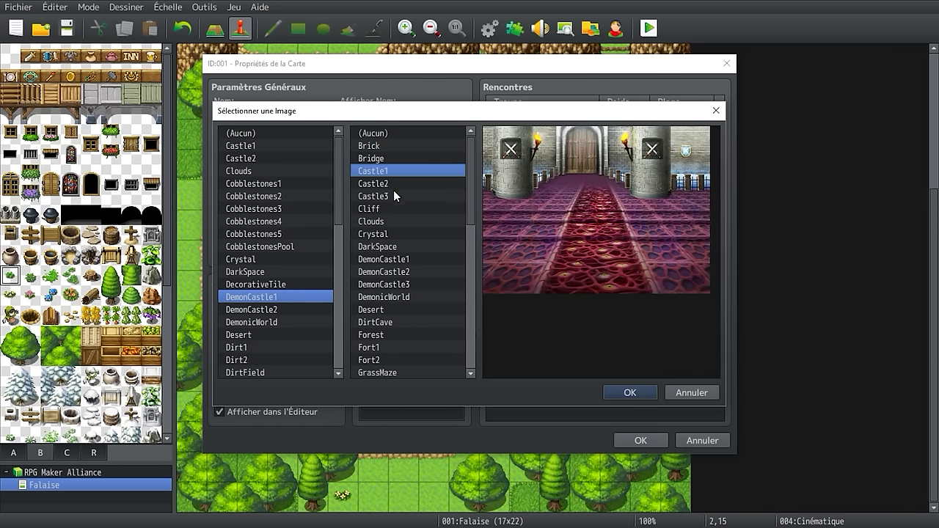
click(393, 196)
click(393, 247)
click(392, 309)
click(392, 271)
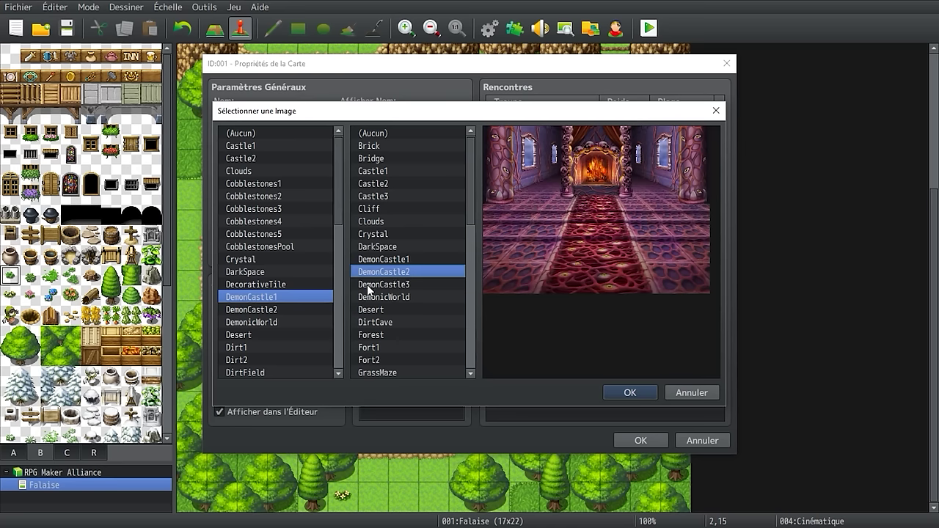
click(327, 184)
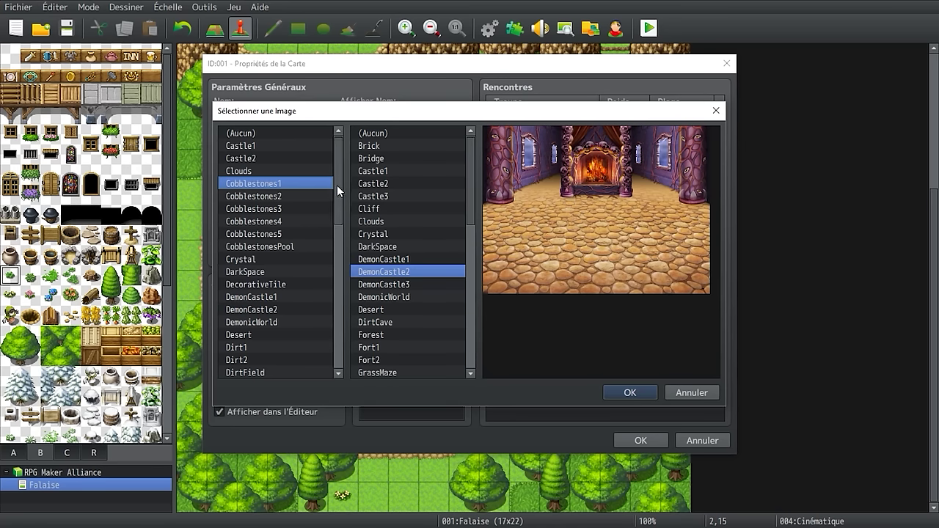
Step: Set the Falaise map's battle background to the Dirt2 ground with the Cliff backdrop and save the map properties
drag(336, 185, 337, 212)
click(263, 255)
click(259, 264)
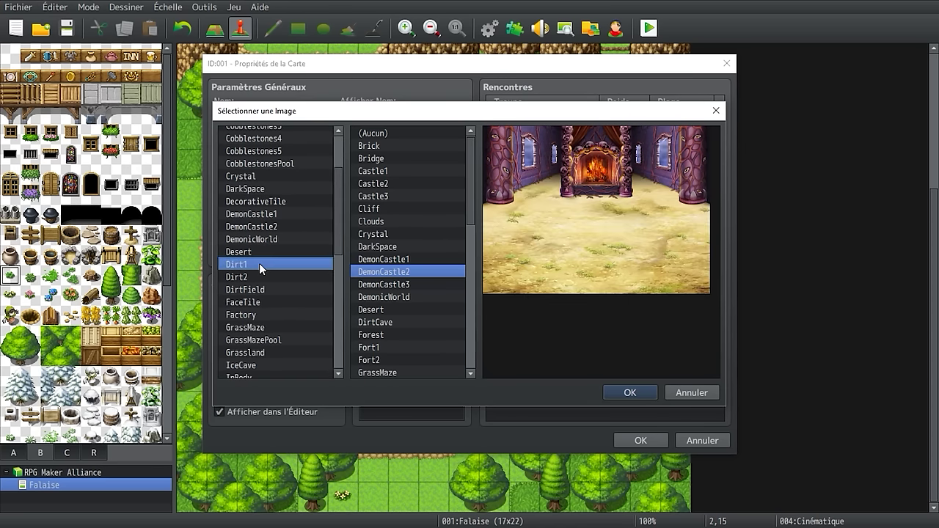
click(263, 276)
click(264, 289)
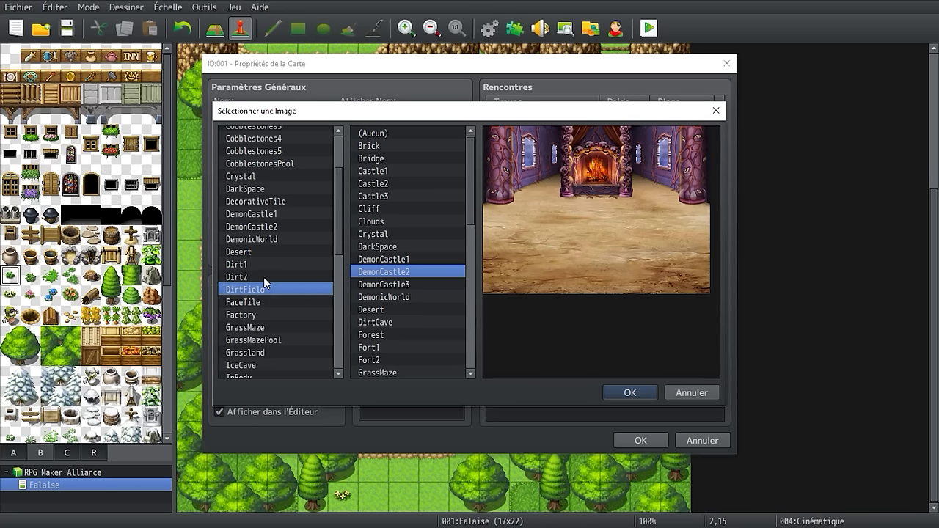
click(263, 276)
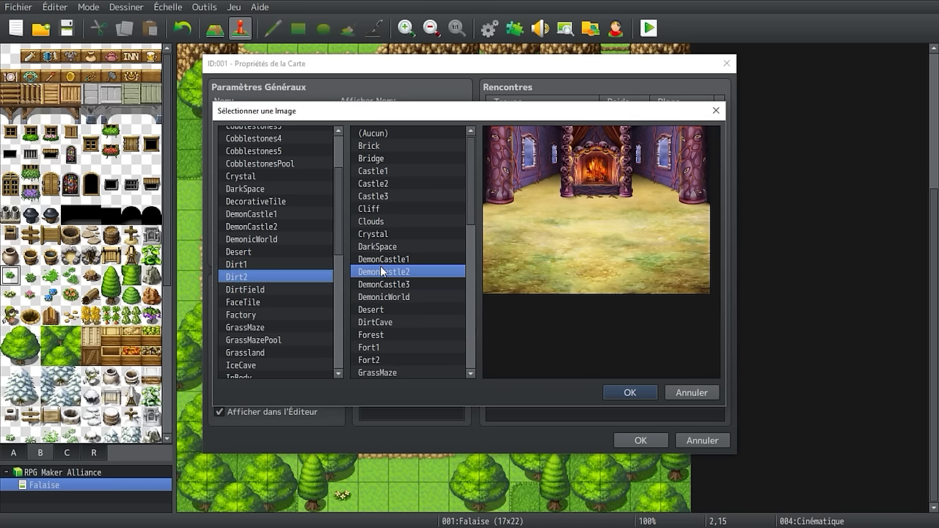
click(389, 334)
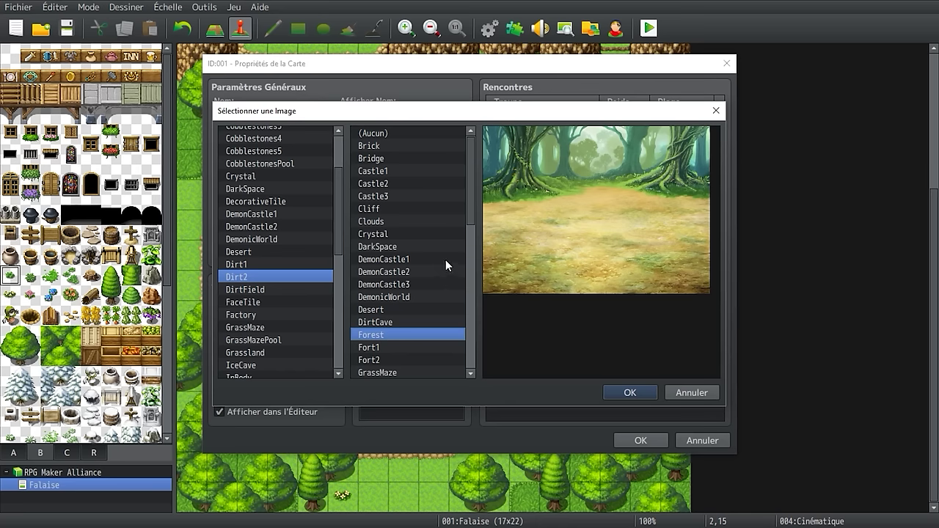
click(427, 208)
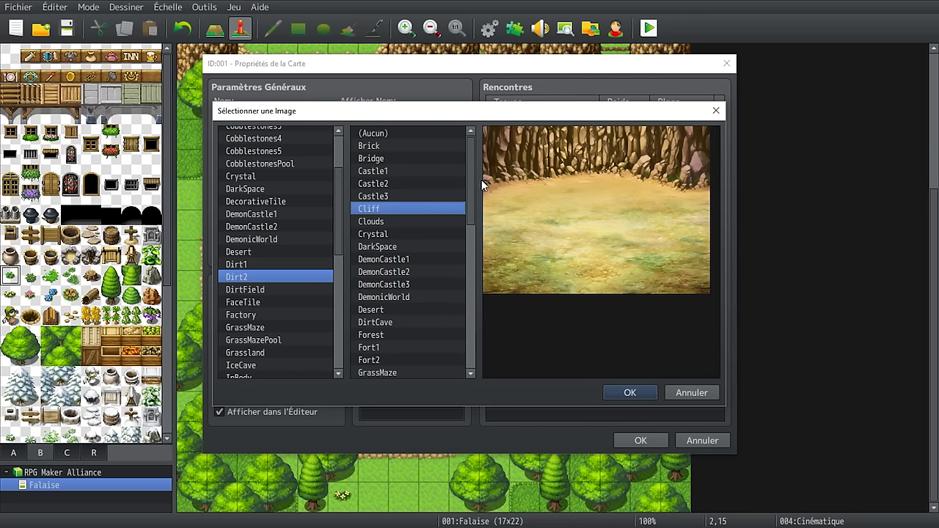
click(628, 392)
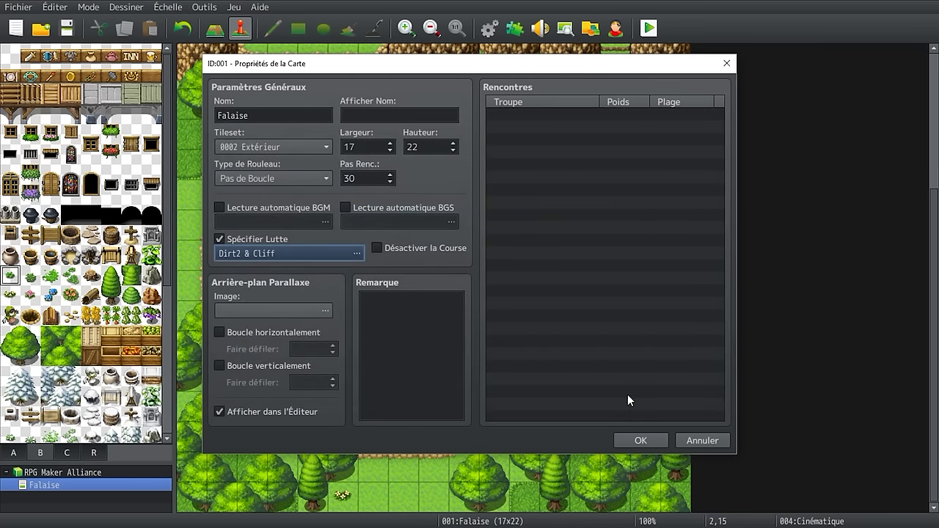
click(648, 438)
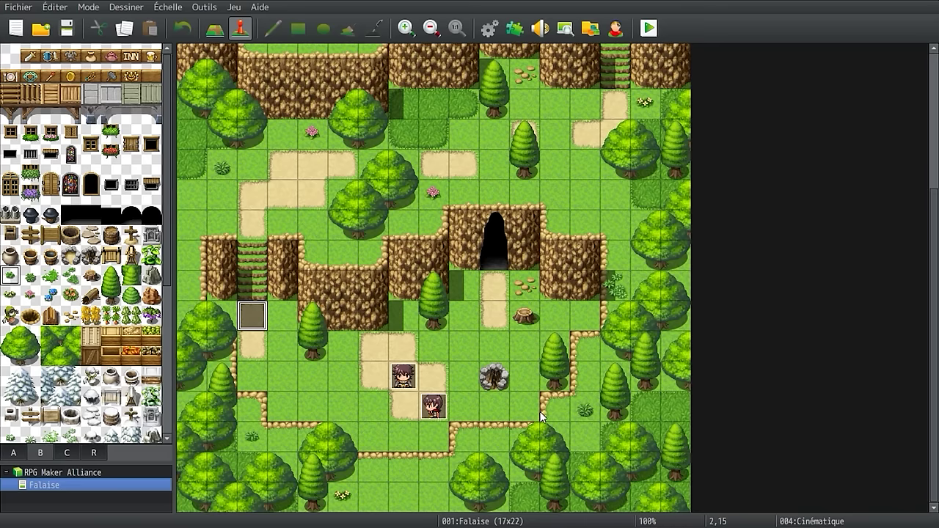
Step: Open the Cinématique event on the Falaise map for editing
double_click(256, 315)
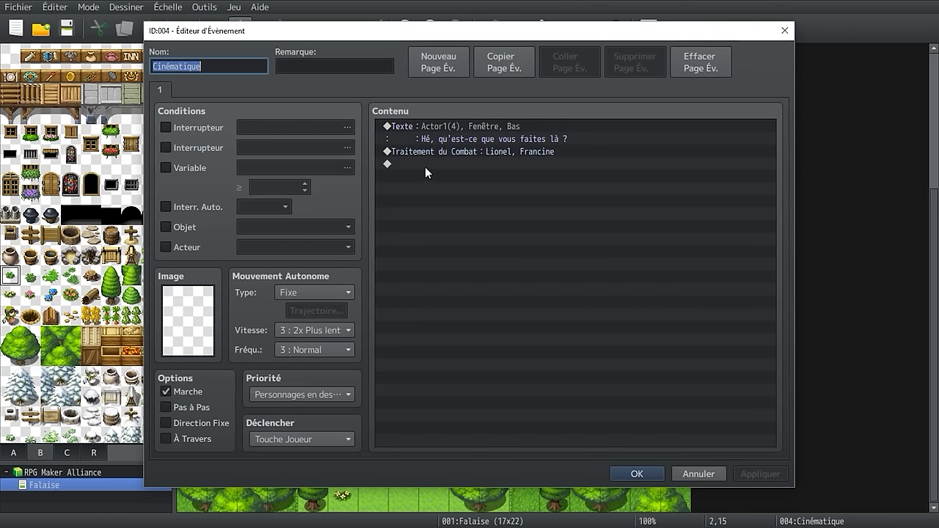